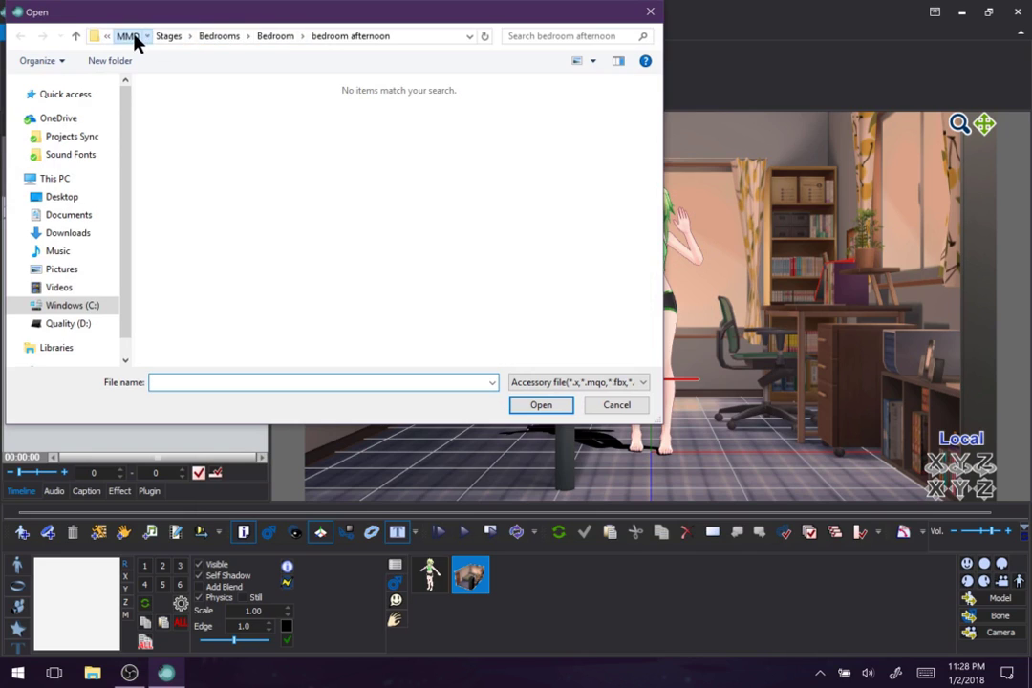
Step: Load the Pringle.x accessory from MMD > Props > Pringles
click(132, 38)
double_click(291, 223)
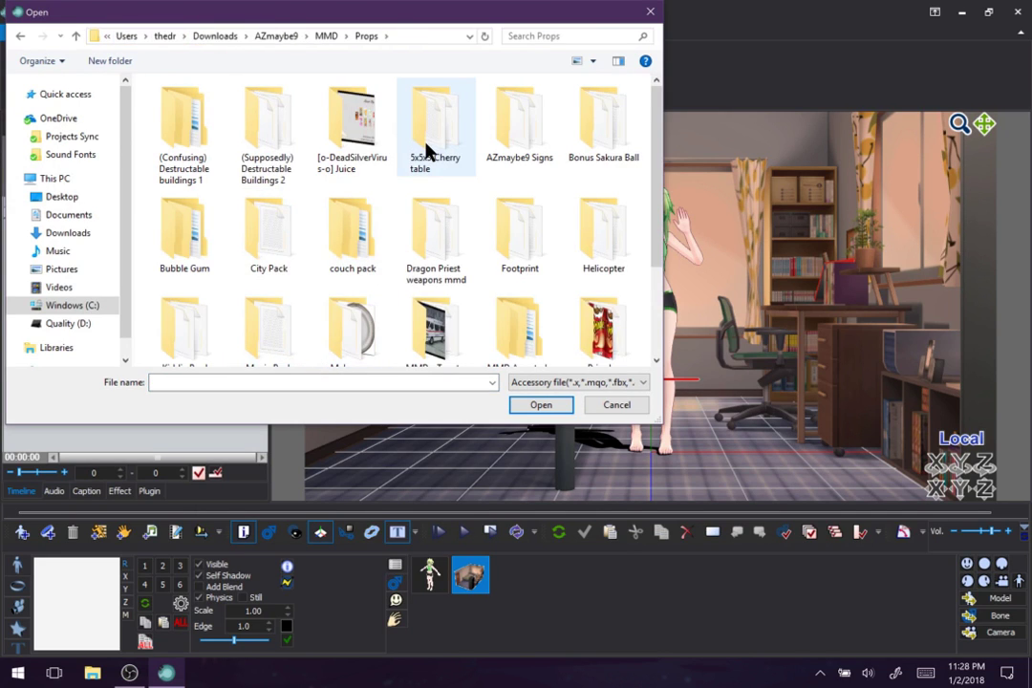
scroll(430, 162, down, 2)
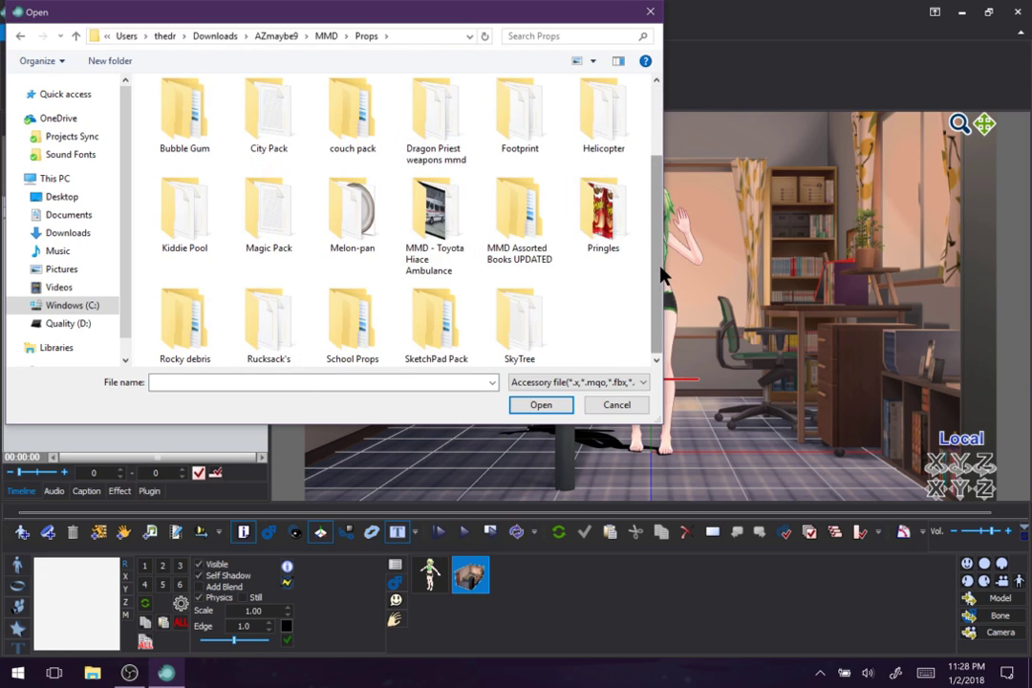
double_click(602, 215)
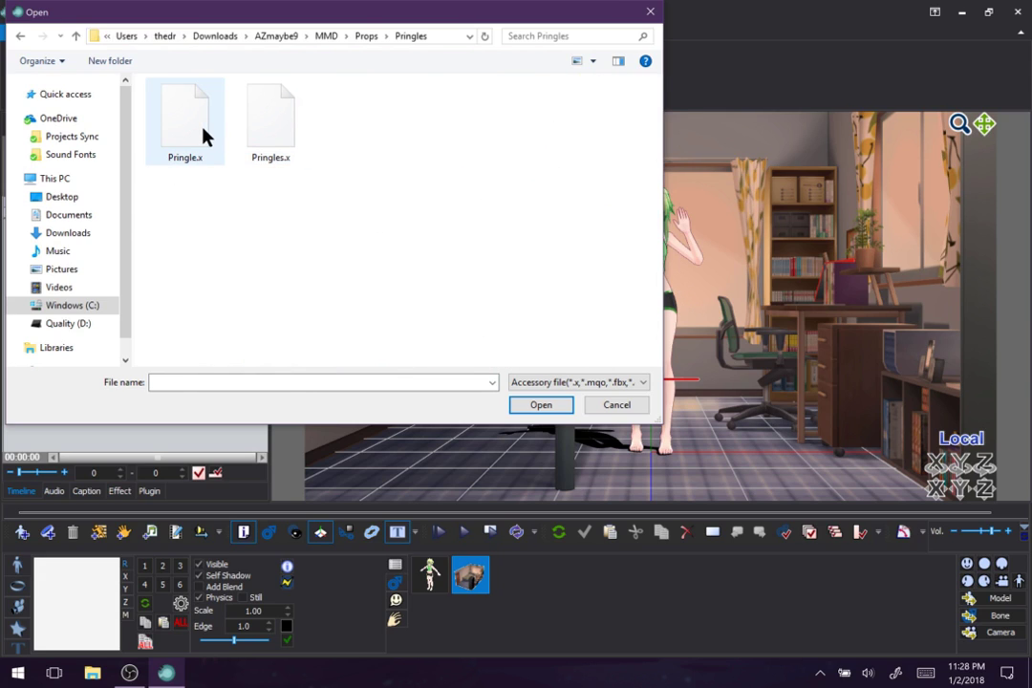
double_click(204, 137)
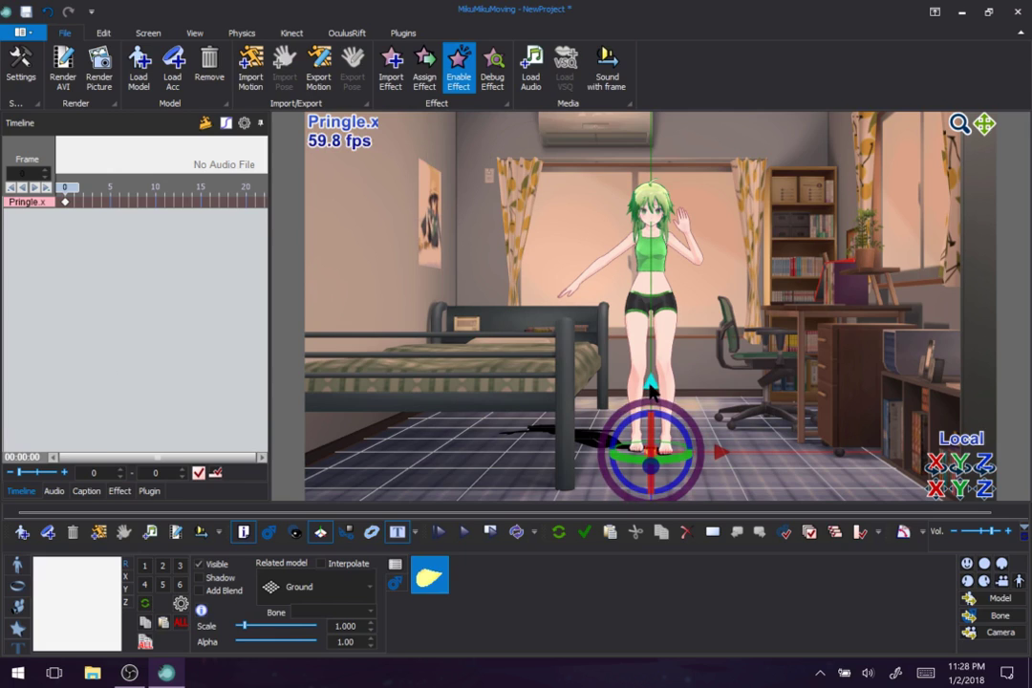
Step: Raise the Pringle accessory along the Y axis from Gumi's feet to her head height
drag(649, 387, 657, 286)
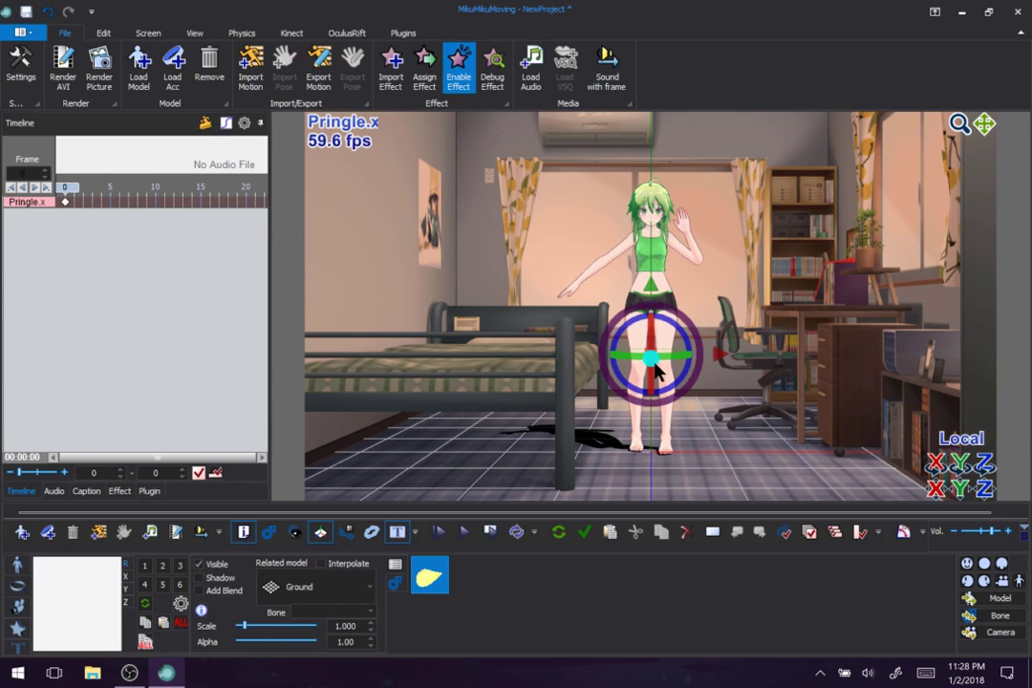
drag(655, 375, 599, 605)
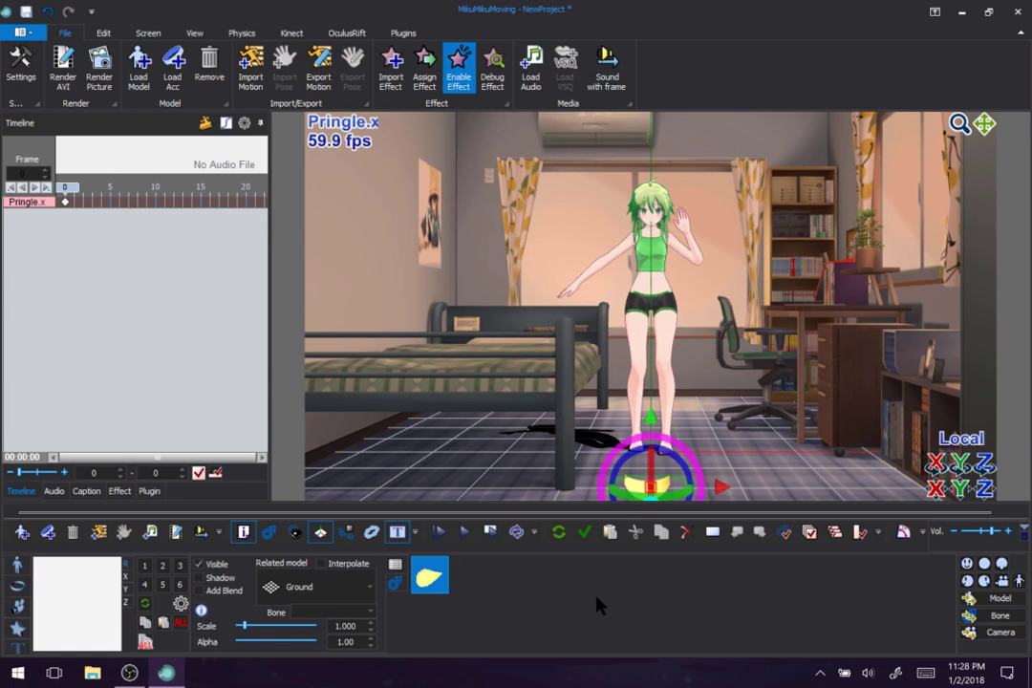
drag(652, 425, 667, 138)
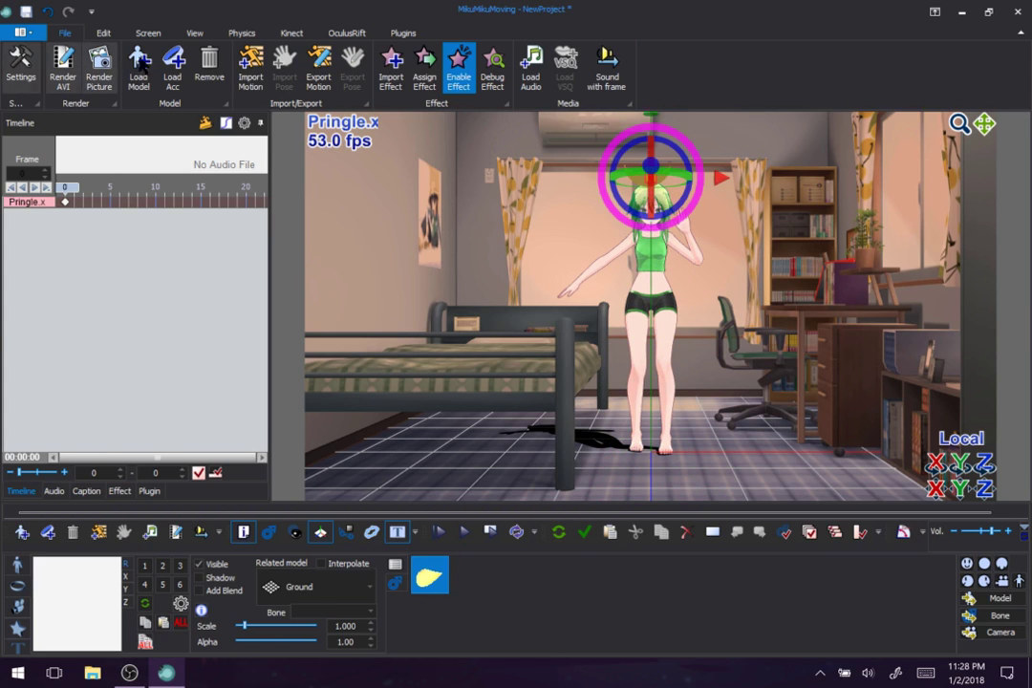
Step: Browse the accessory dialog to the City Pack folder, then cancel it
click(172, 68)
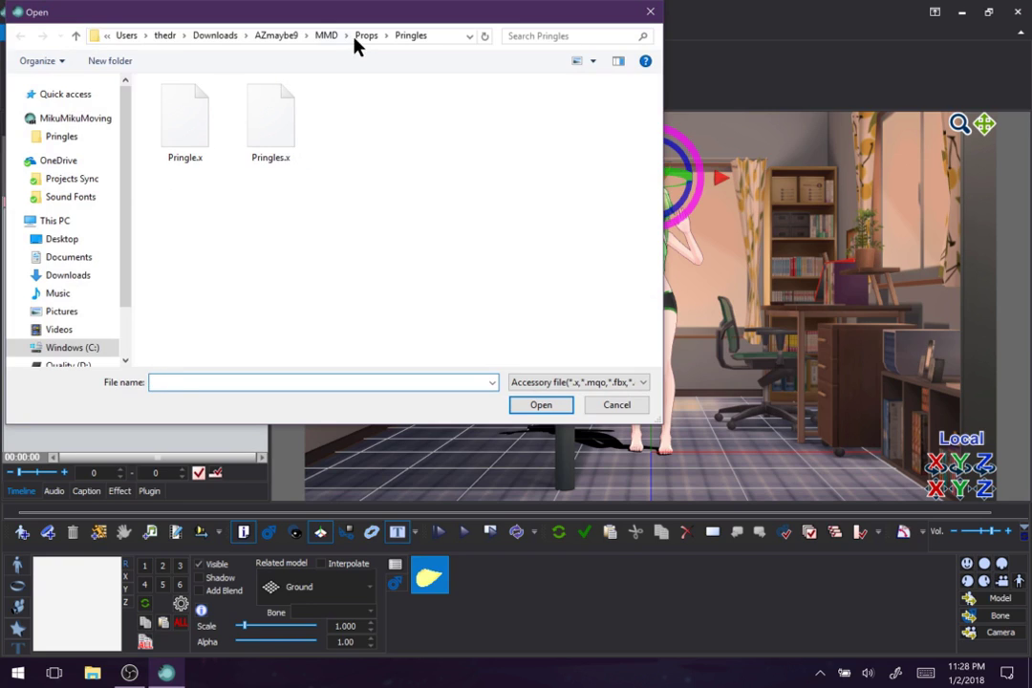
click(367, 36)
scroll(302, 228, up, 1)
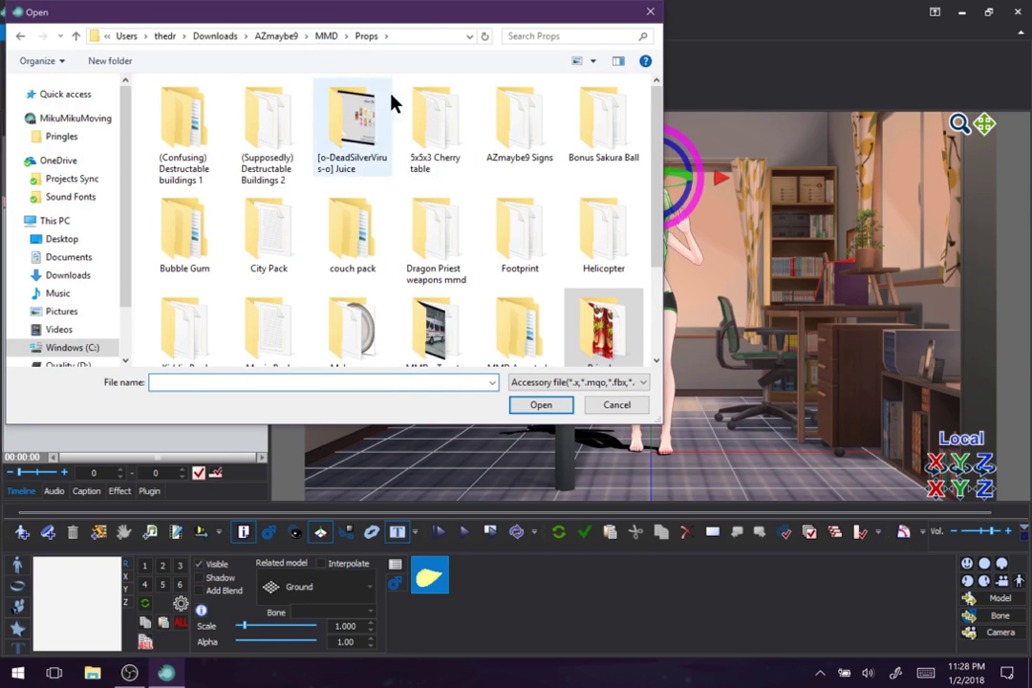
double_click(271, 226)
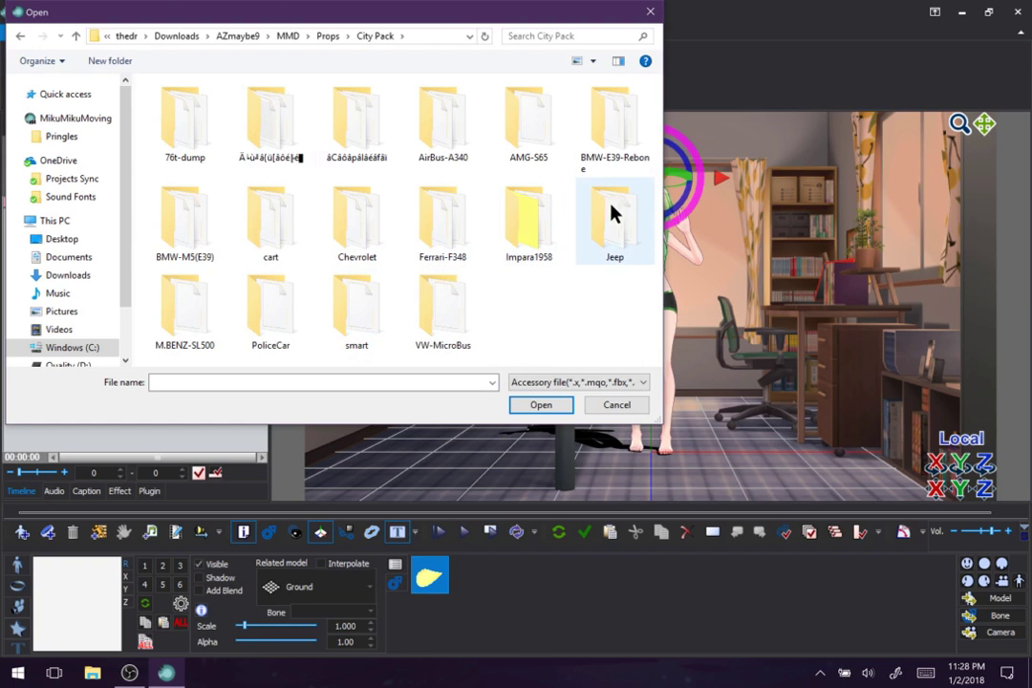
click(329, 36)
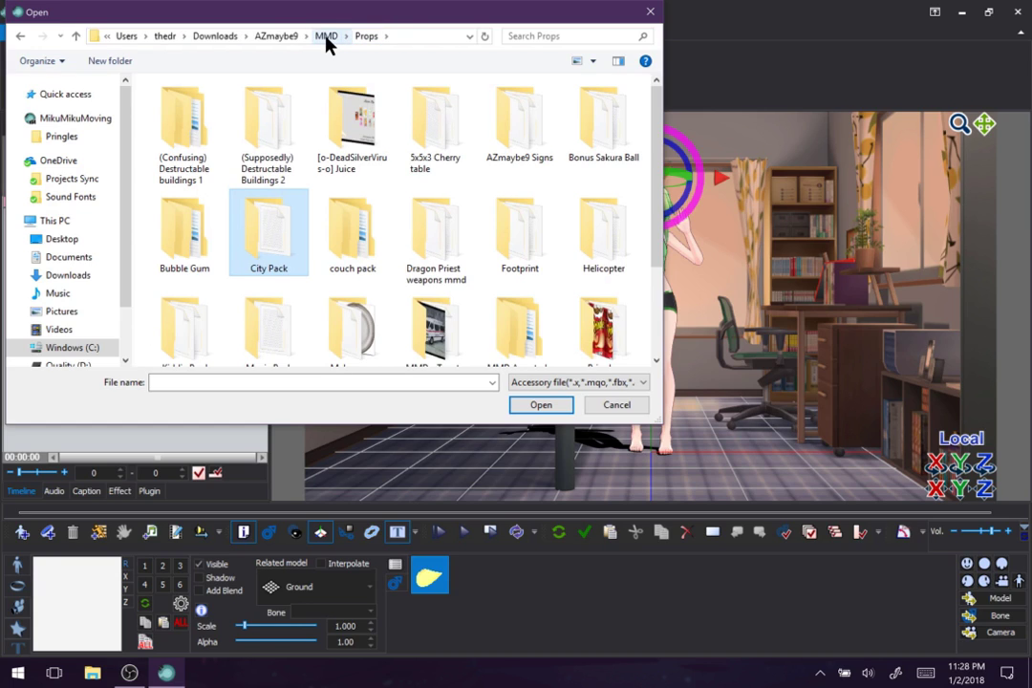
scroll(361, 226, down, 1)
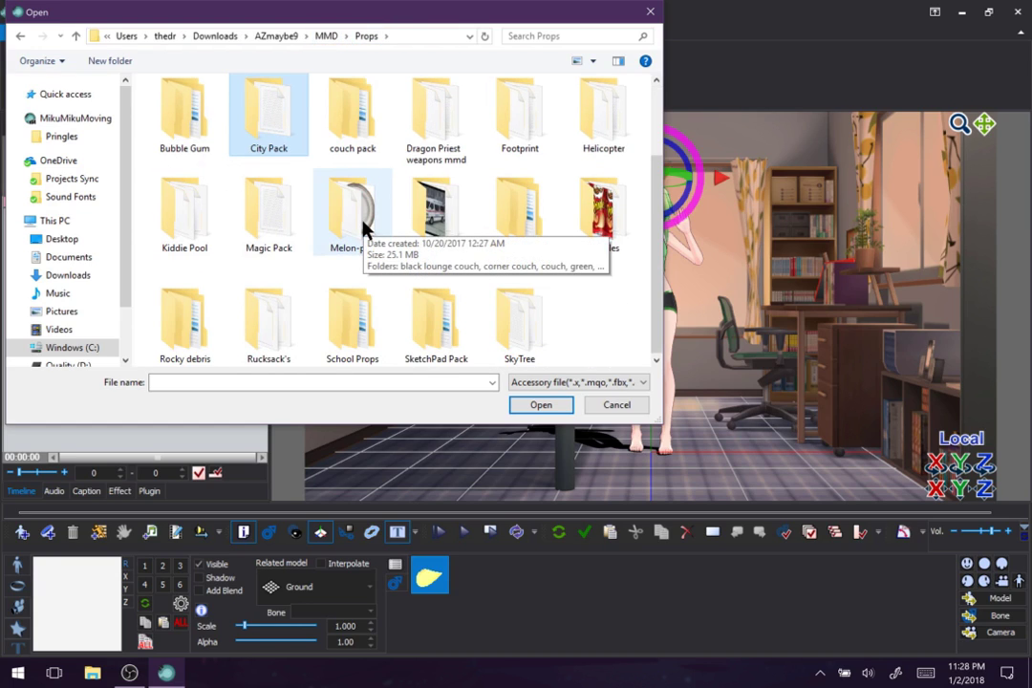
scroll(363, 227, up, 1)
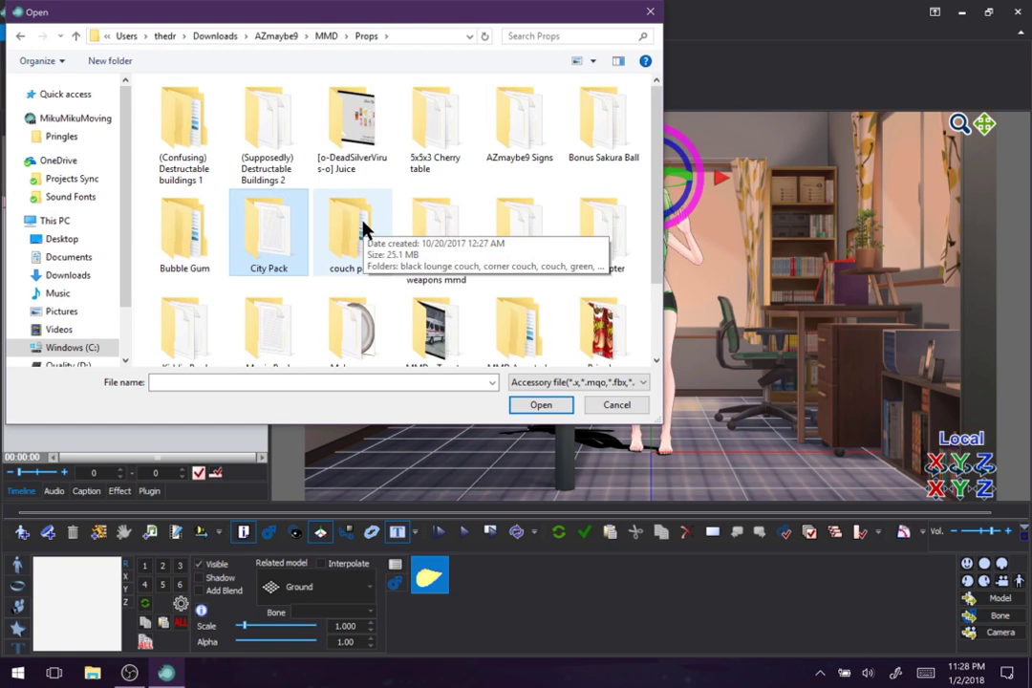
click(617, 405)
Step: Load the SMART-V1.01.pmd model from MMD > Props > City Pack > smart
click(140, 81)
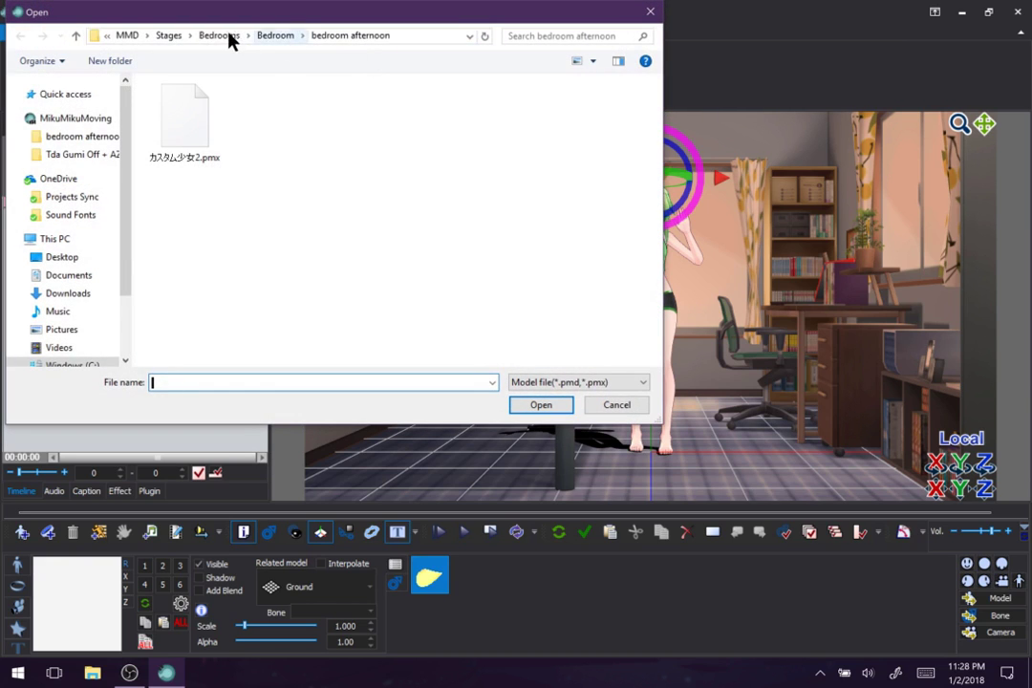
click(137, 37)
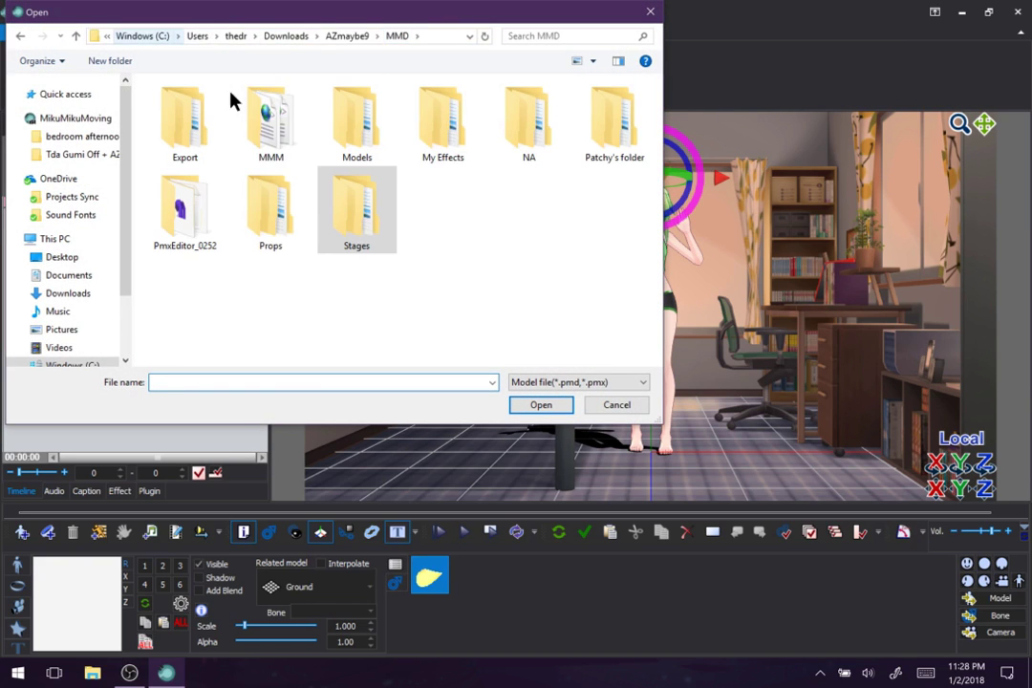
click(289, 191)
double_click(290, 191)
double_click(269, 241)
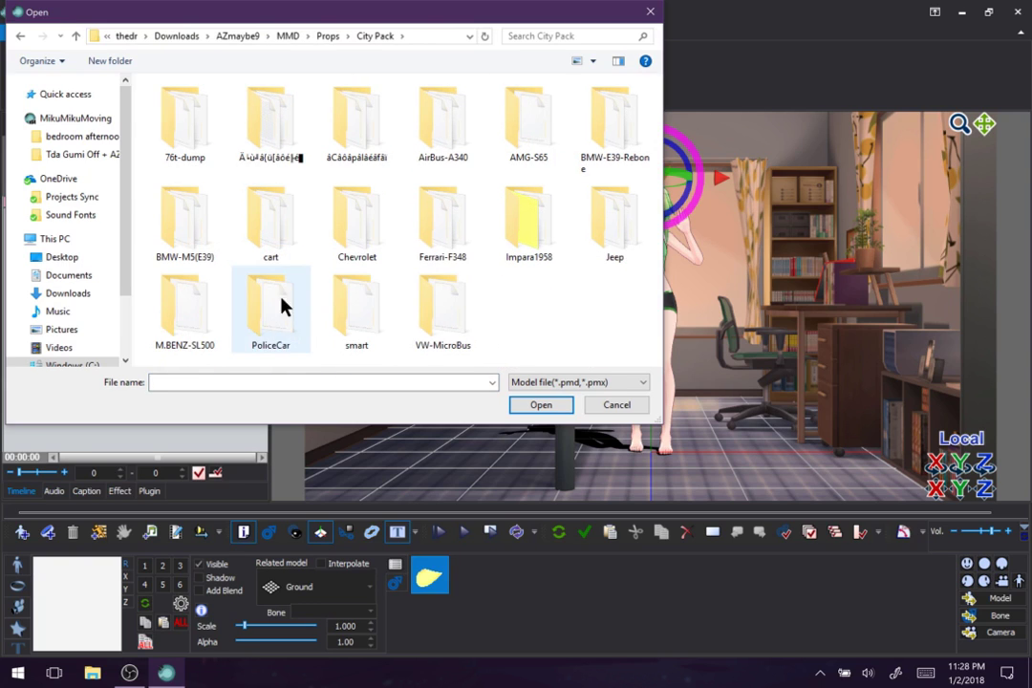
double_click(361, 324)
double_click(177, 154)
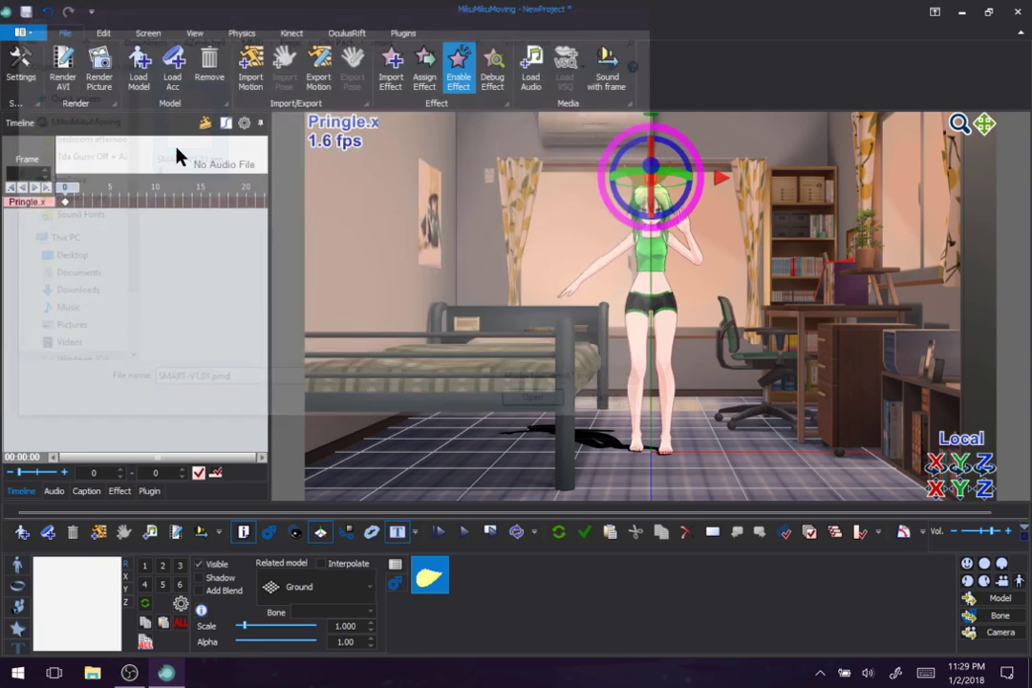
Step: Confirm the model information, zoom out, and rotate the SmartForTwo slightly to the left
click(578, 512)
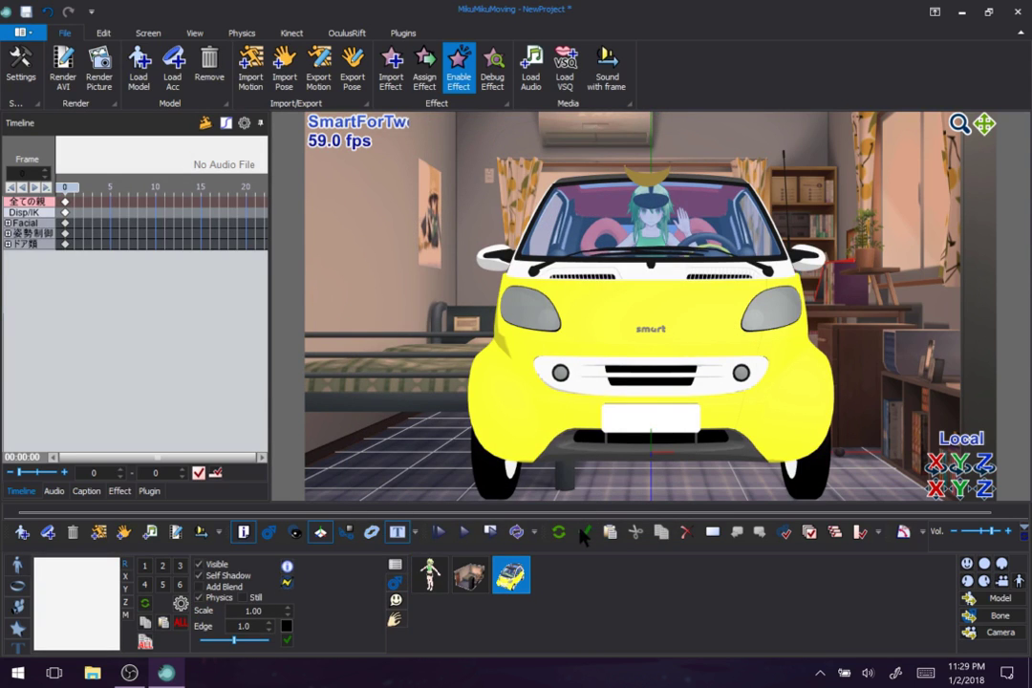
scroll(640, 363, down, 5)
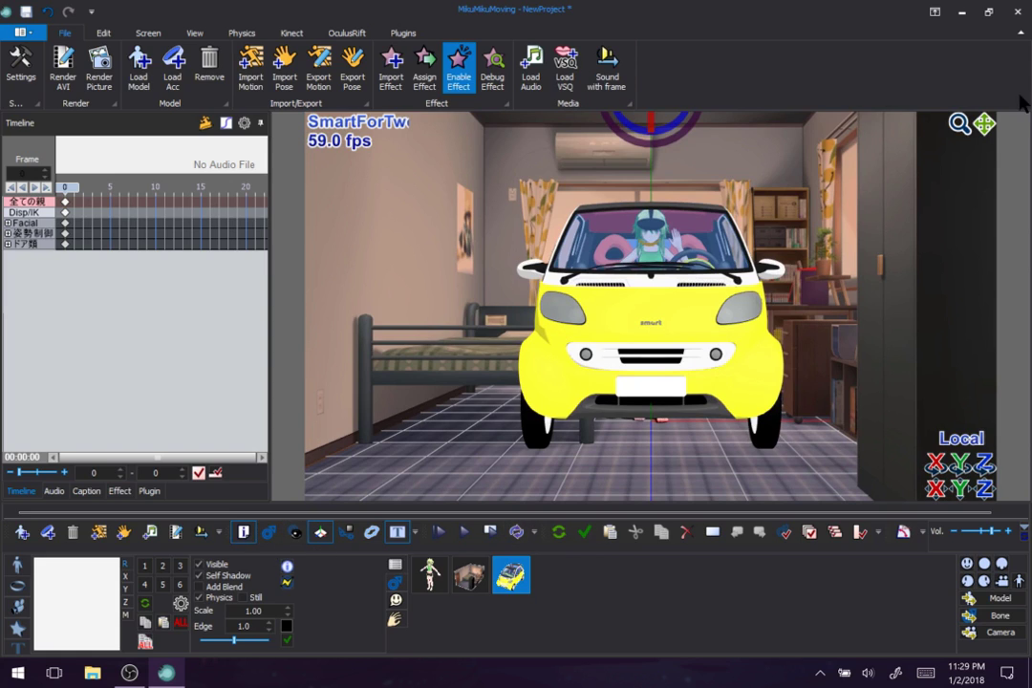
middle_drag(980, 124, 980, 172)
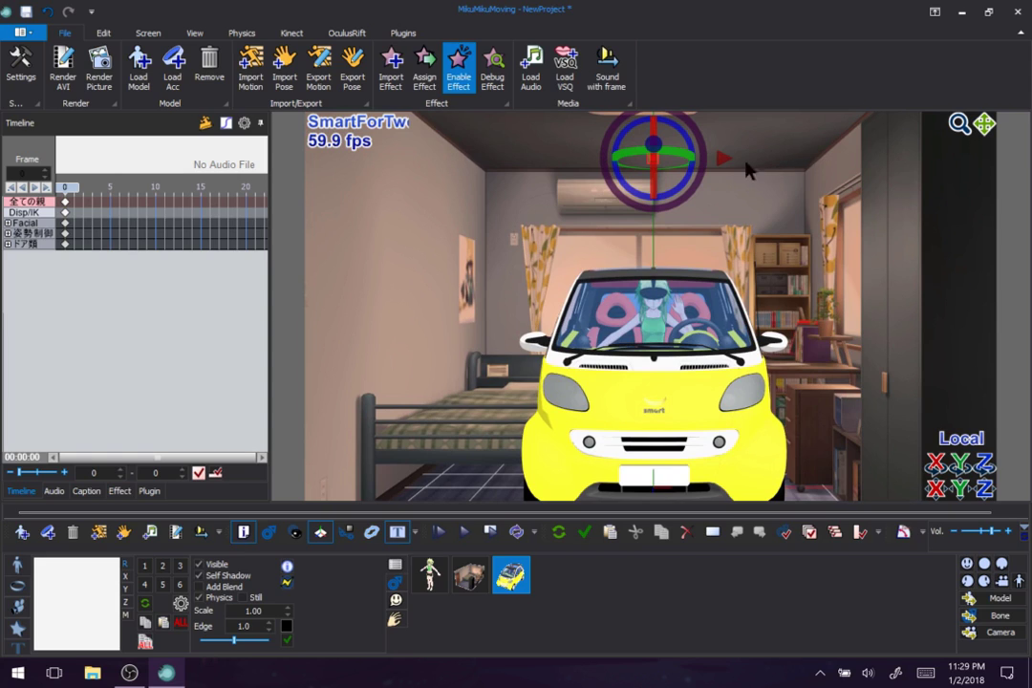
drag(719, 158, 680, 174)
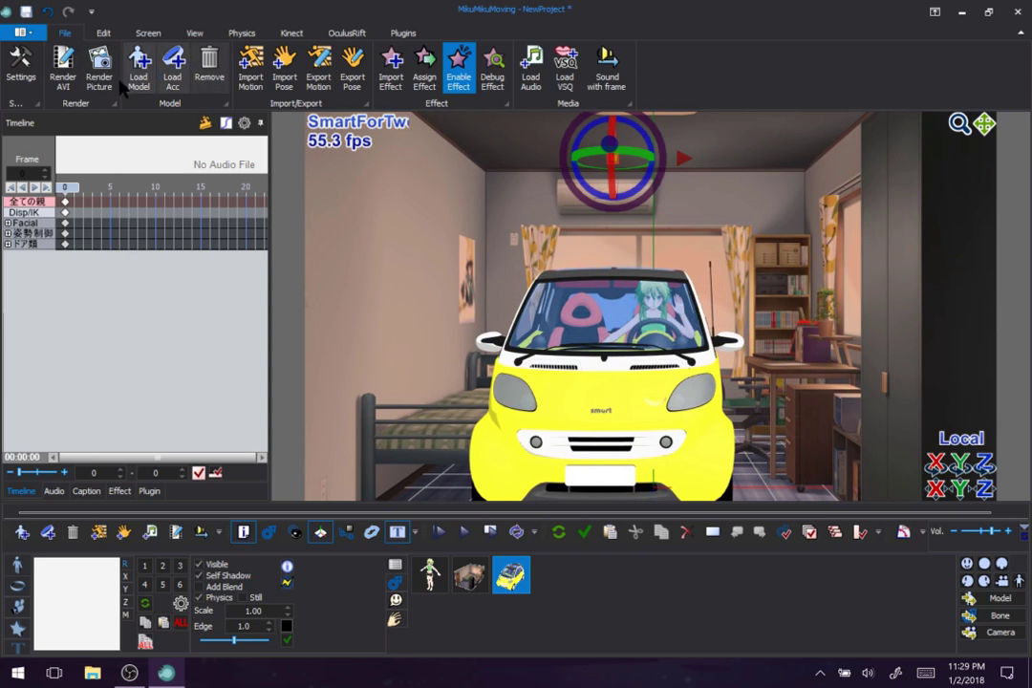
Step: Load CarRed_x0.1.x from Patchy's folder > PackedVehicles > PackedVehicles as an accessory
click(172, 66)
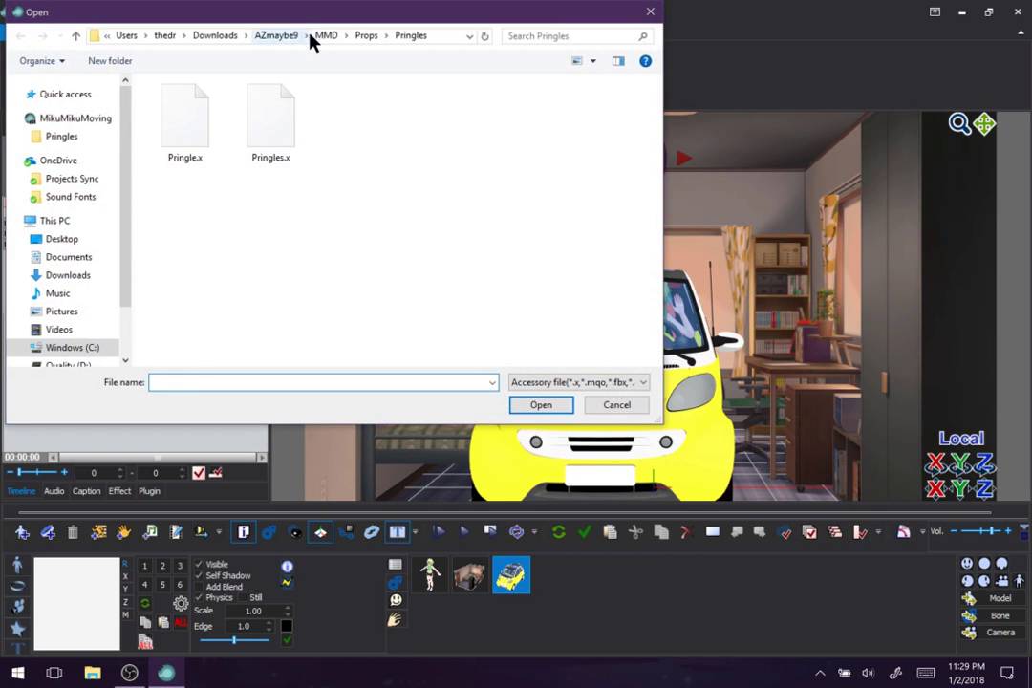
click(326, 35)
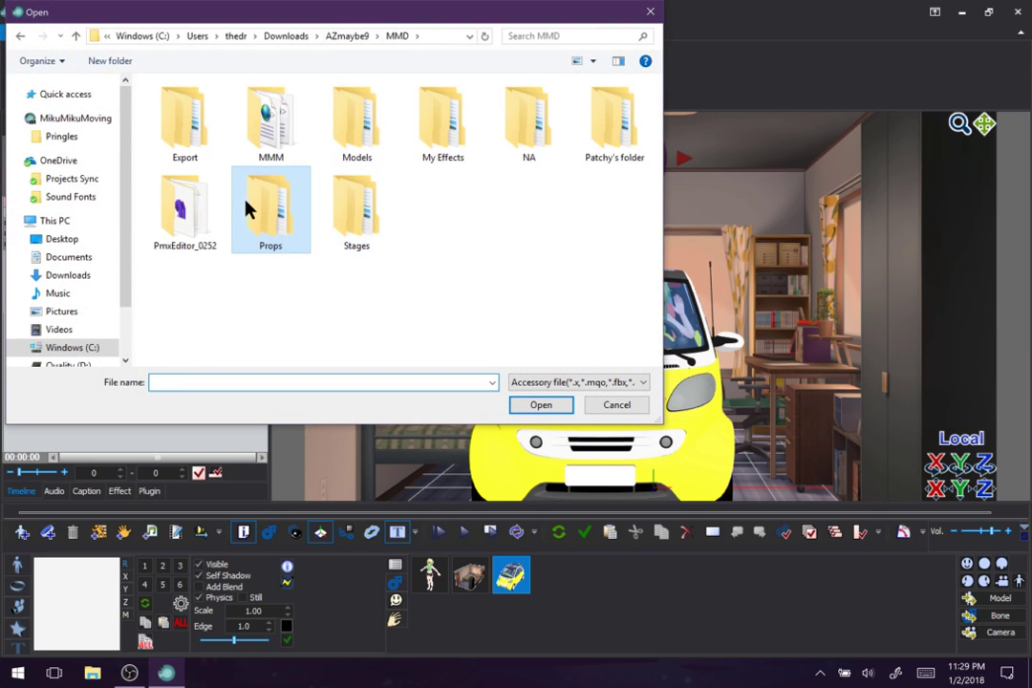
double_click(643, 141)
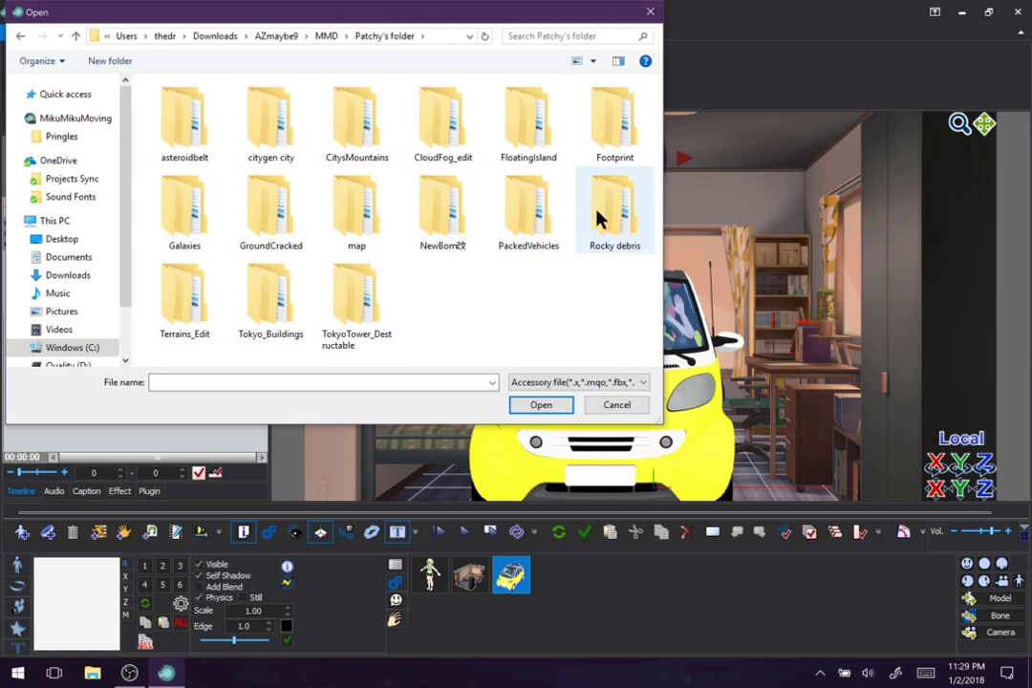
double_click(528, 229)
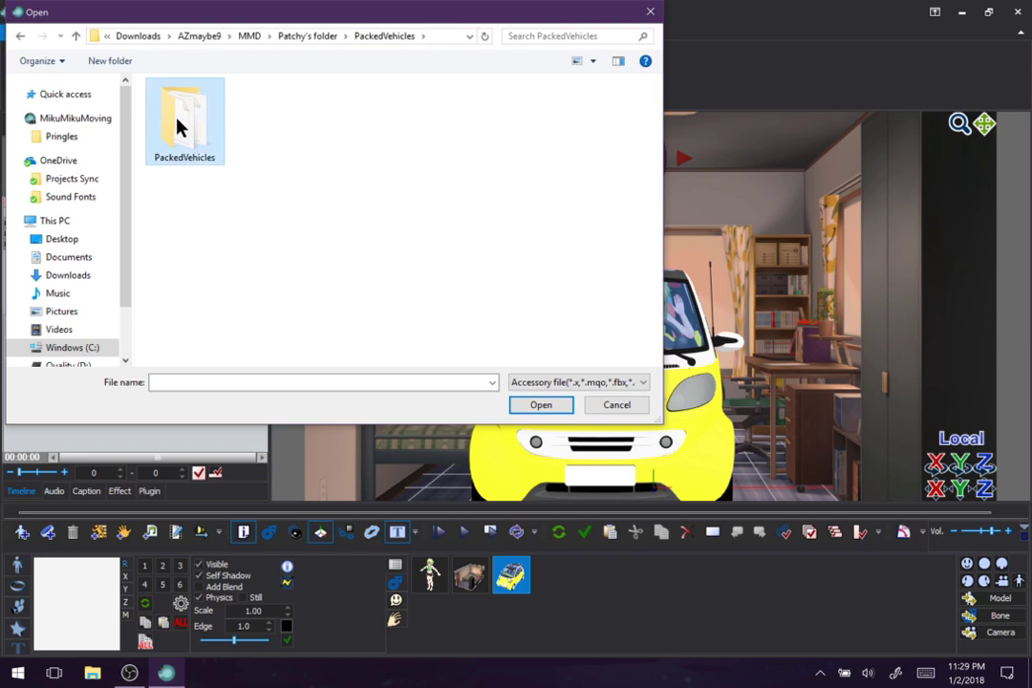
double_click(177, 127)
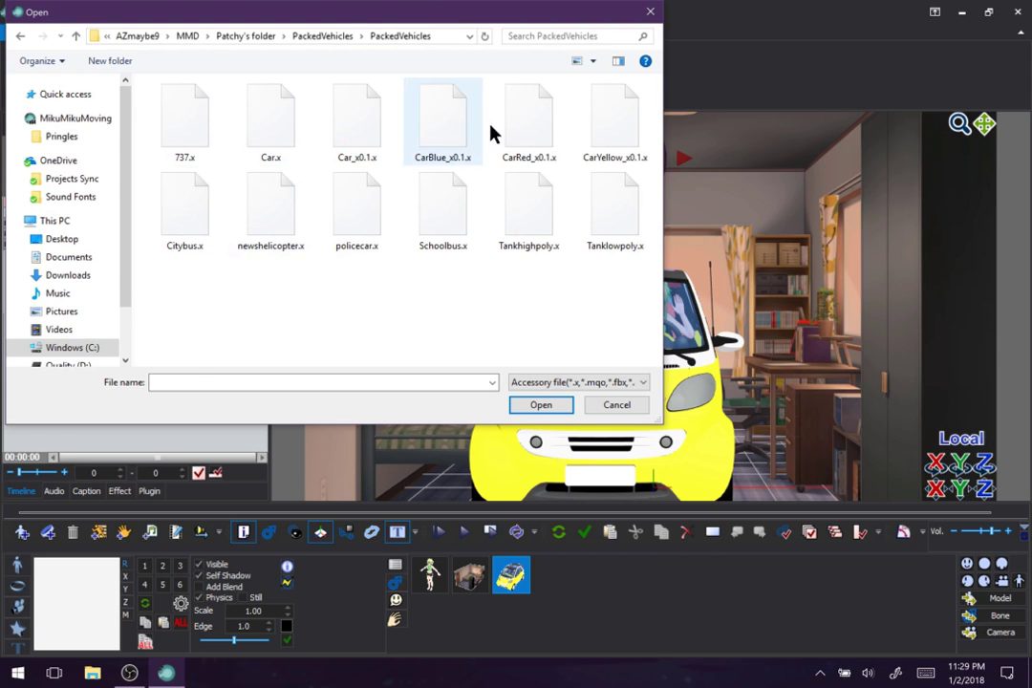
double_click(564, 119)
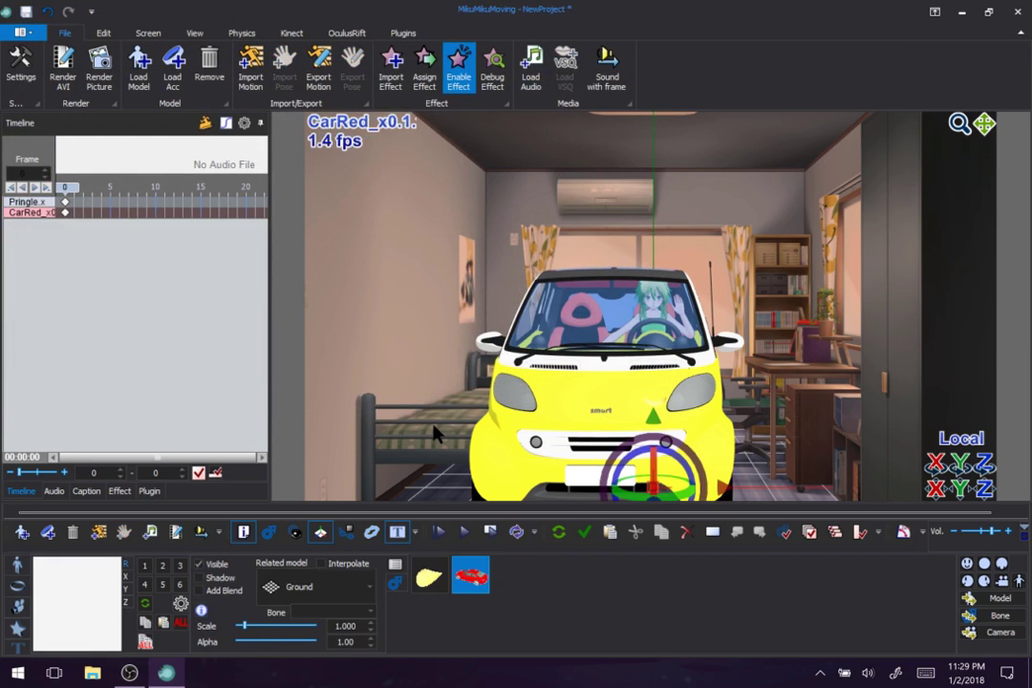
Step: Move the red car around and set it down on the floor beside the yellow car
drag(654, 425, 682, 191)
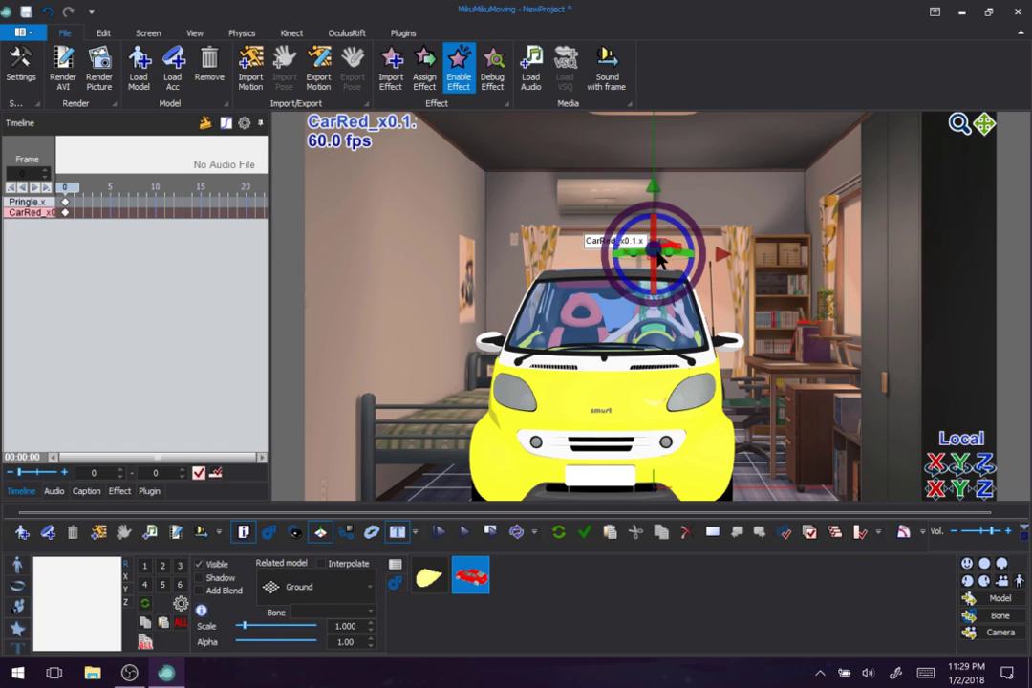
drag(658, 257, 747, 84)
scroll(656, 141, down, 5)
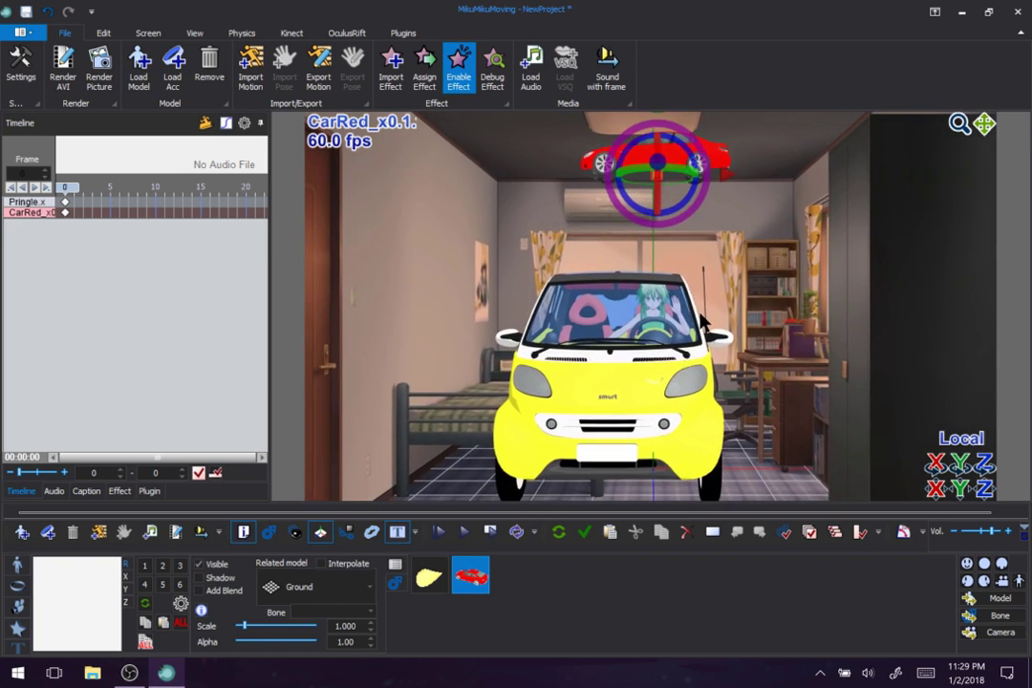
drag(655, 142, 651, 368)
scroll(638, 377, up, 3)
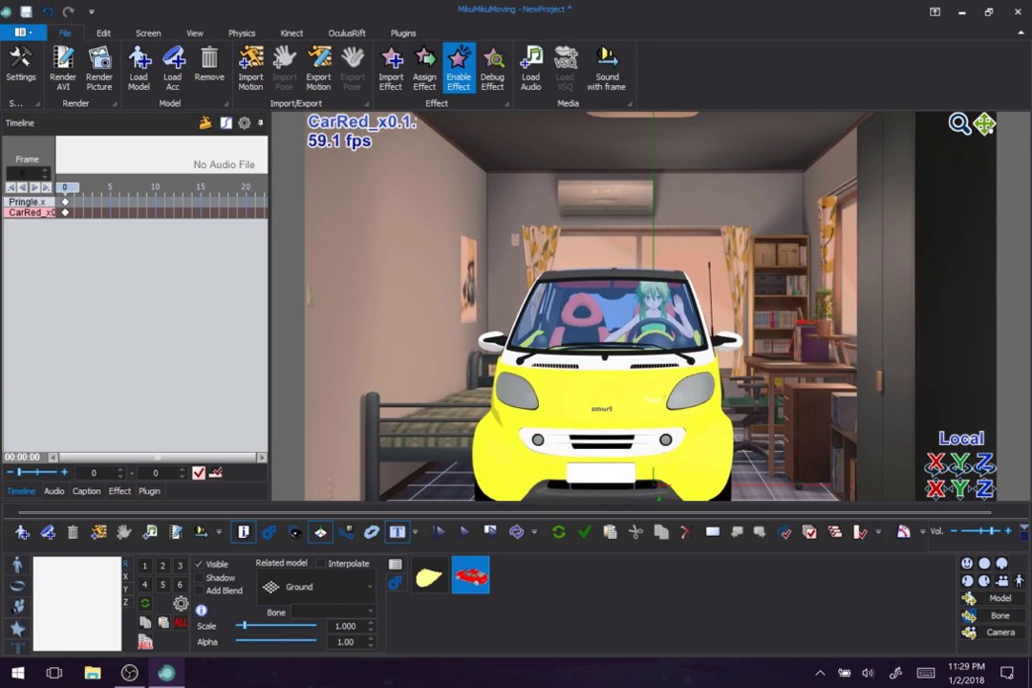
scroll(593, 305, down, 4)
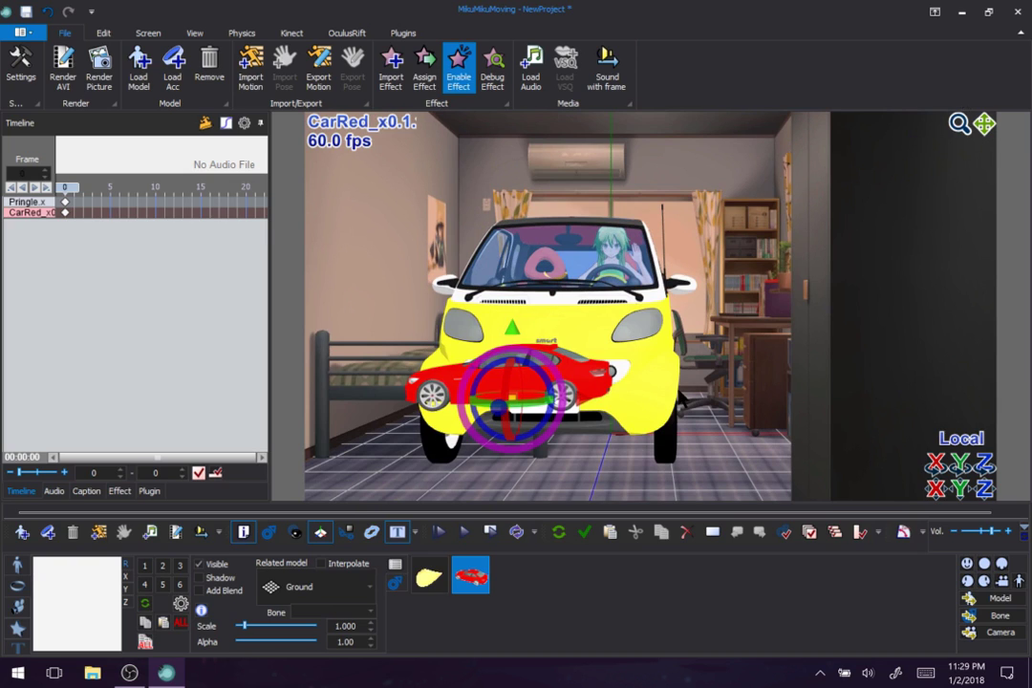
Step: Turn the red car around its vertical axis so its front angles toward the viewer
right_drag(650, 397, 694, 397)
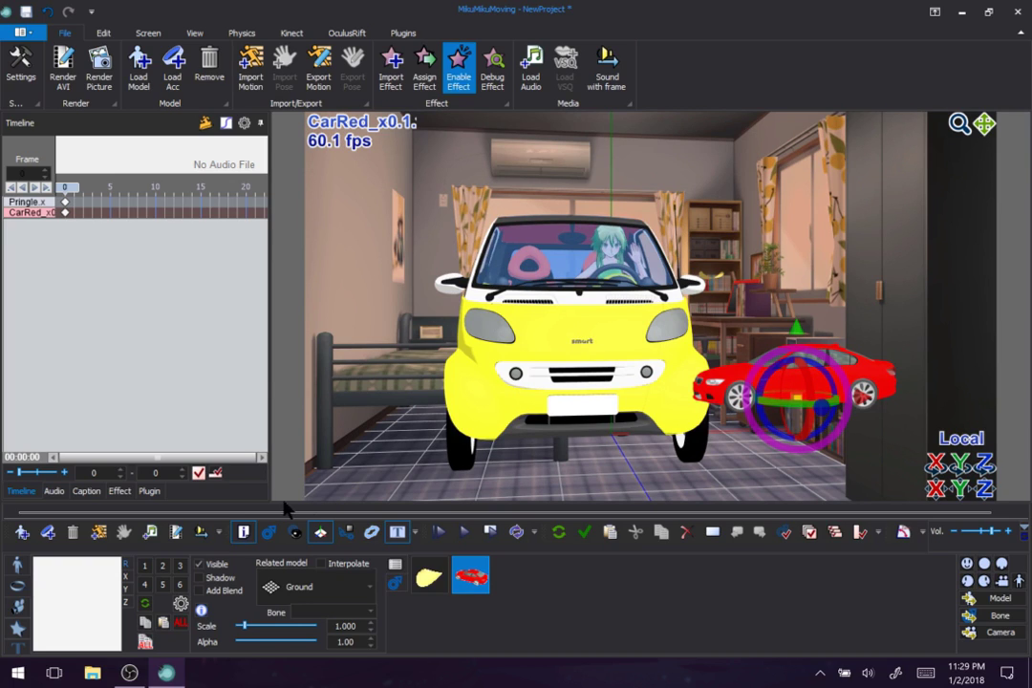
click(270, 531)
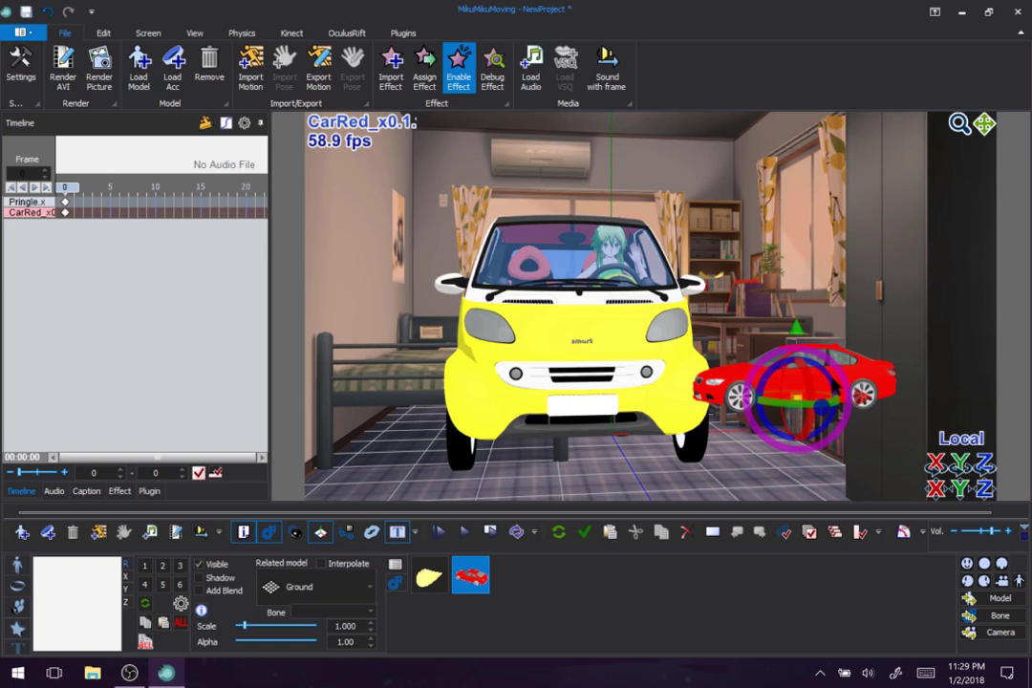
drag(812, 410, 800, 476)
Step: Select the SmartForTwo model and swing its front-right door (右前ドア) open
click(17, 568)
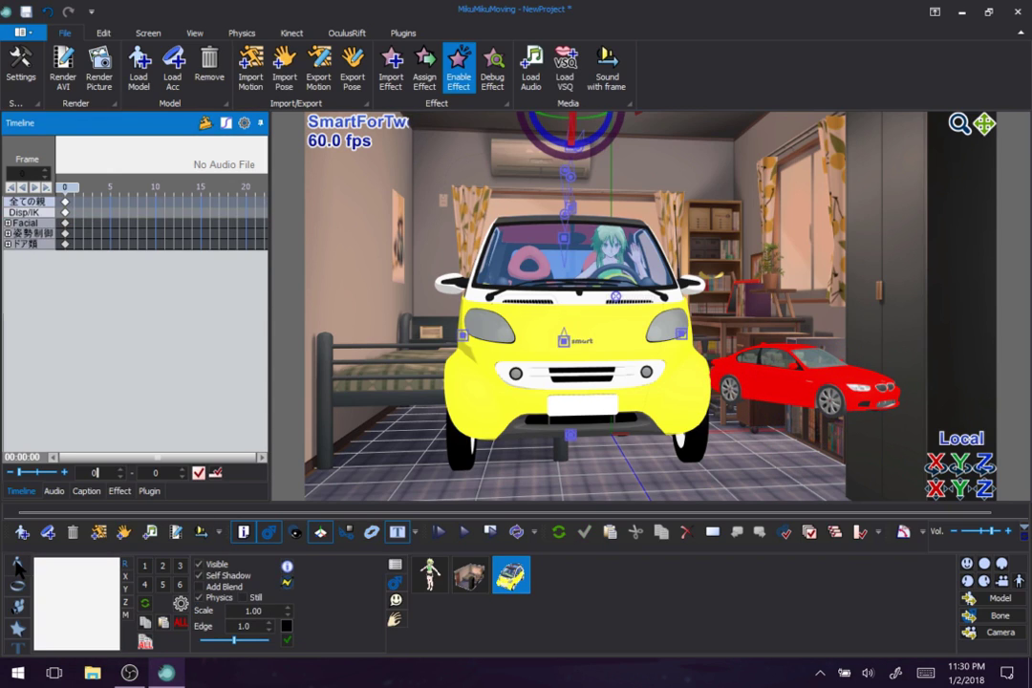
click(429, 574)
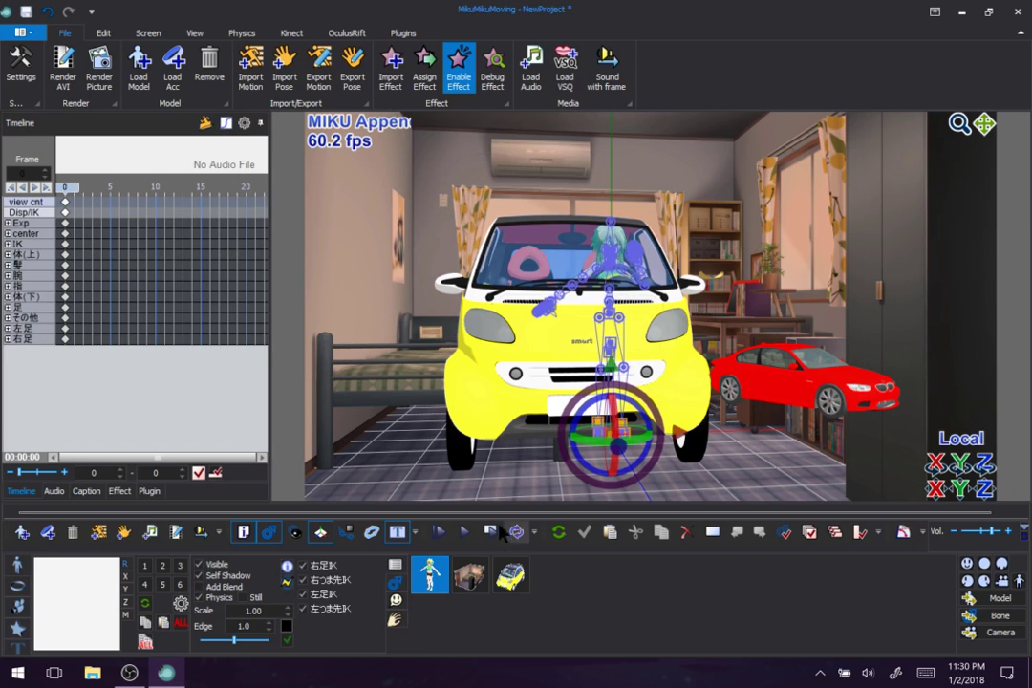
click(514, 574)
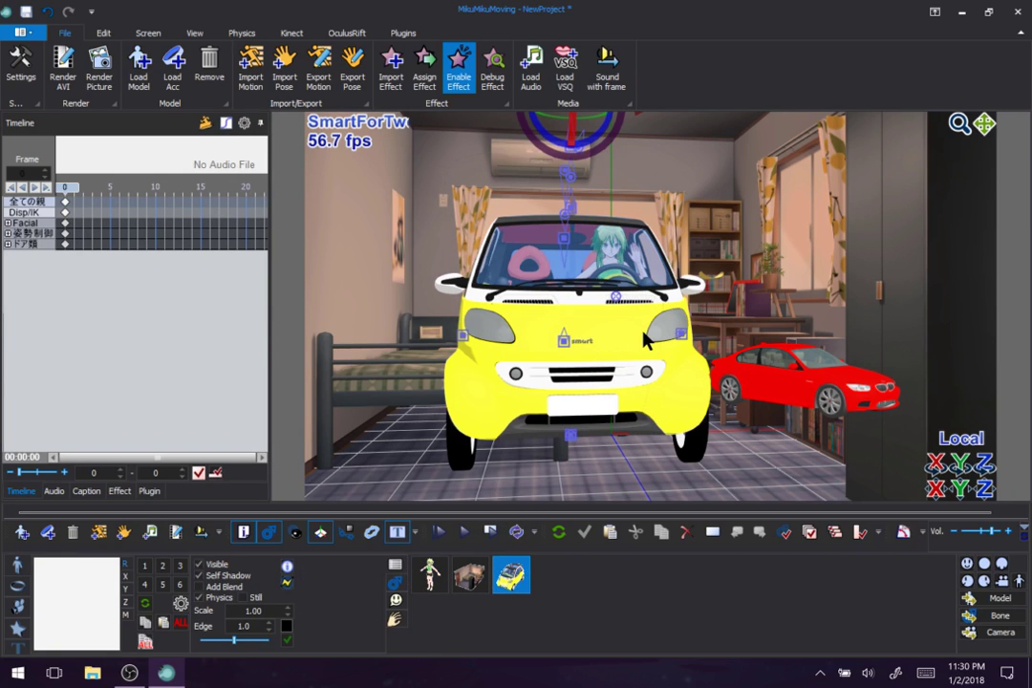
scroll(635, 253, up, 5)
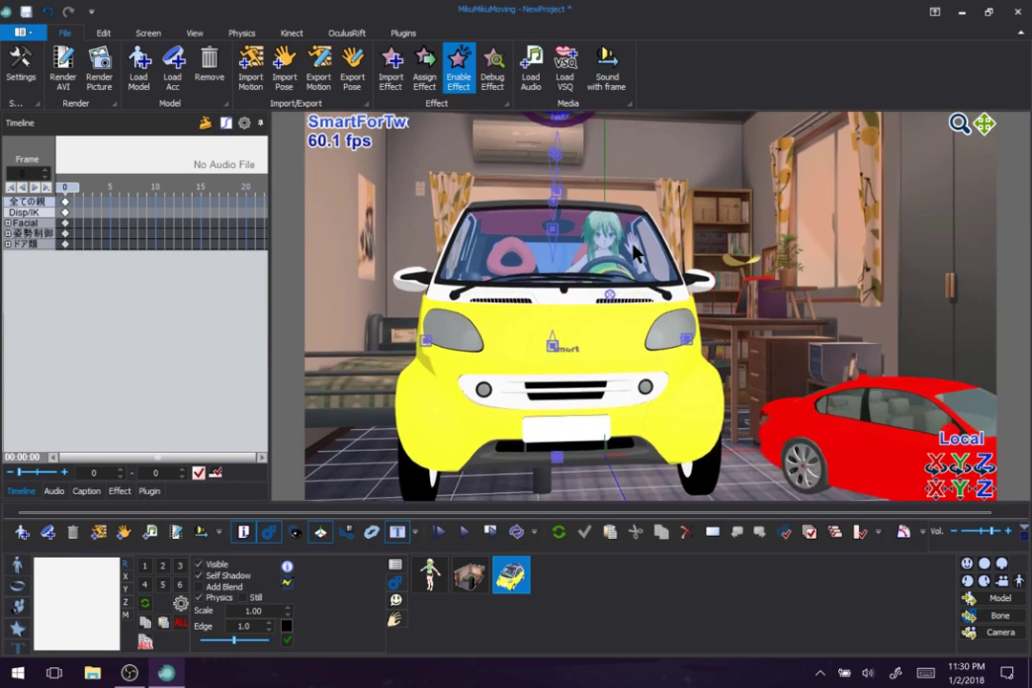
drag(984, 123, 576, 168)
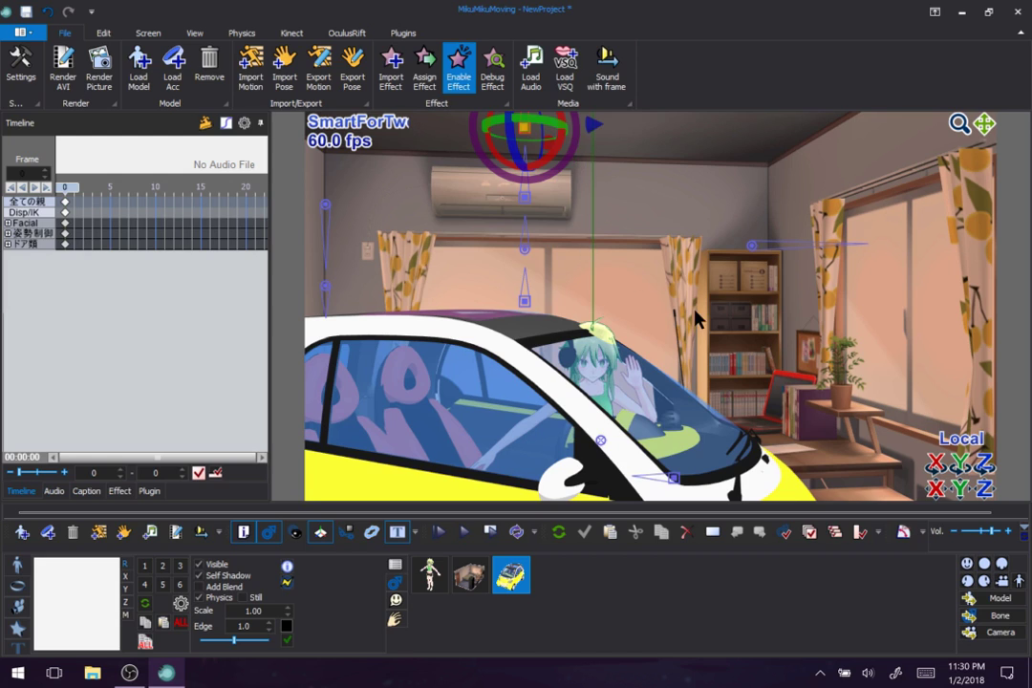
scroll(694, 318, down, 6)
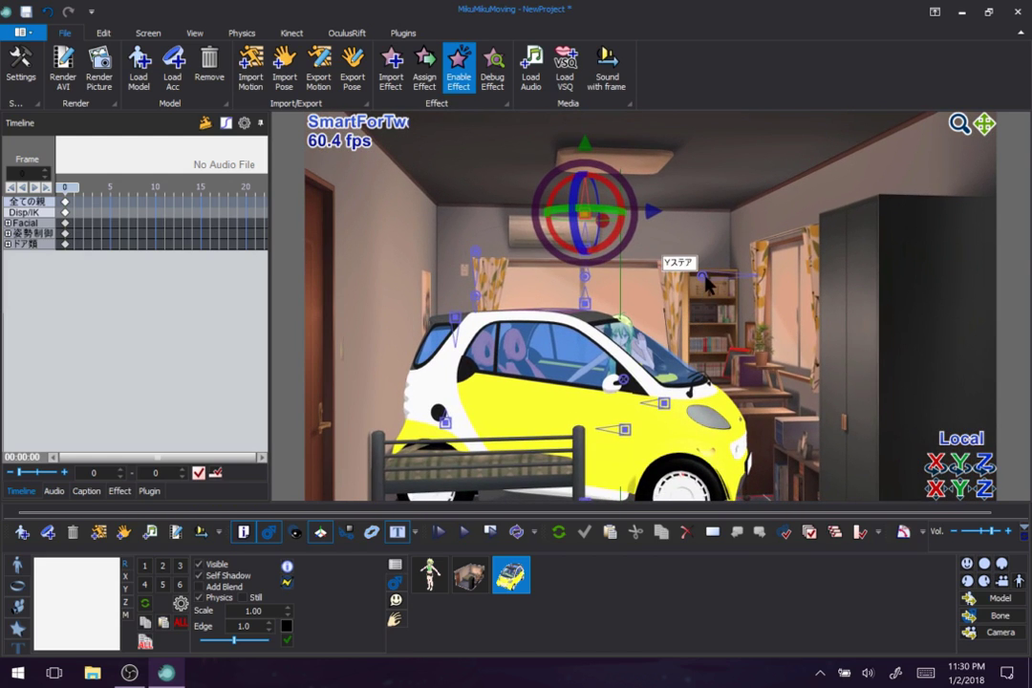
click(704, 277)
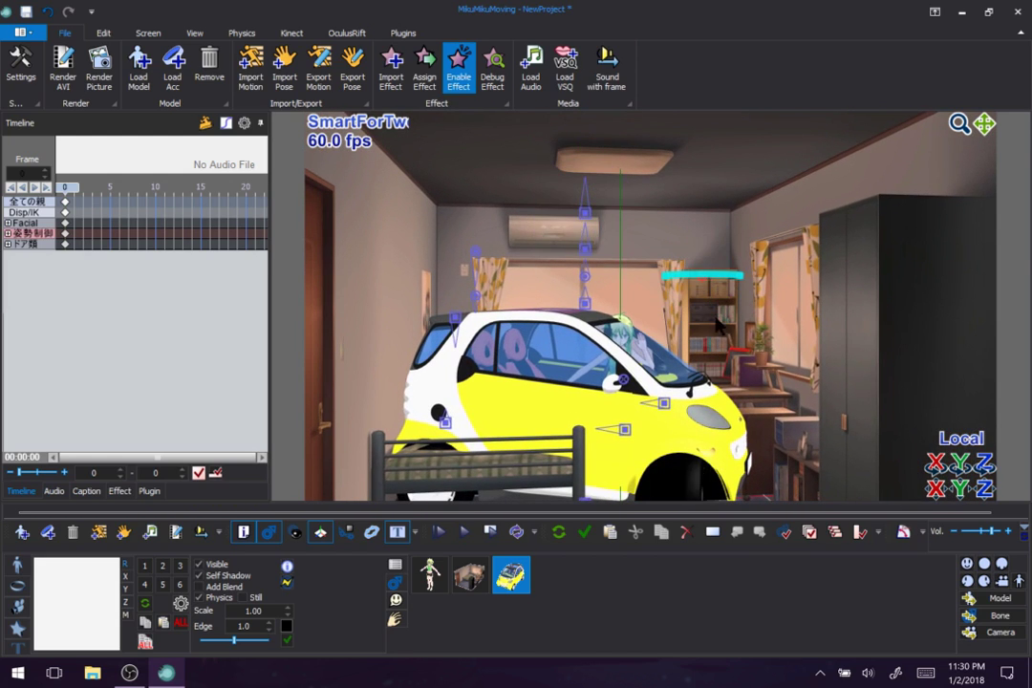
click(624, 432)
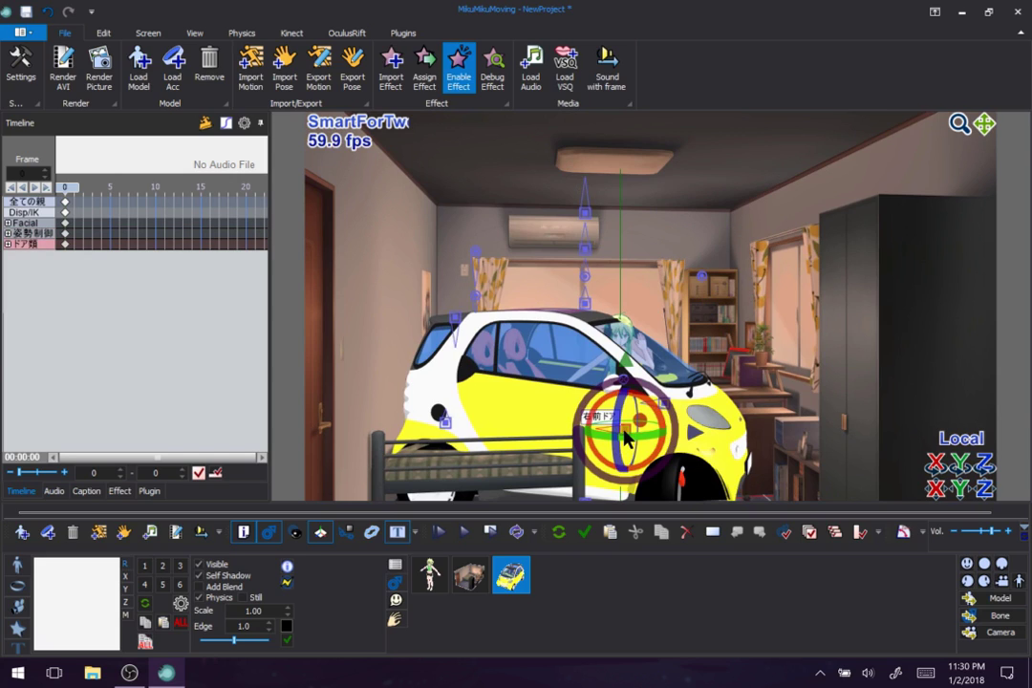
drag(624, 435, 578, 436)
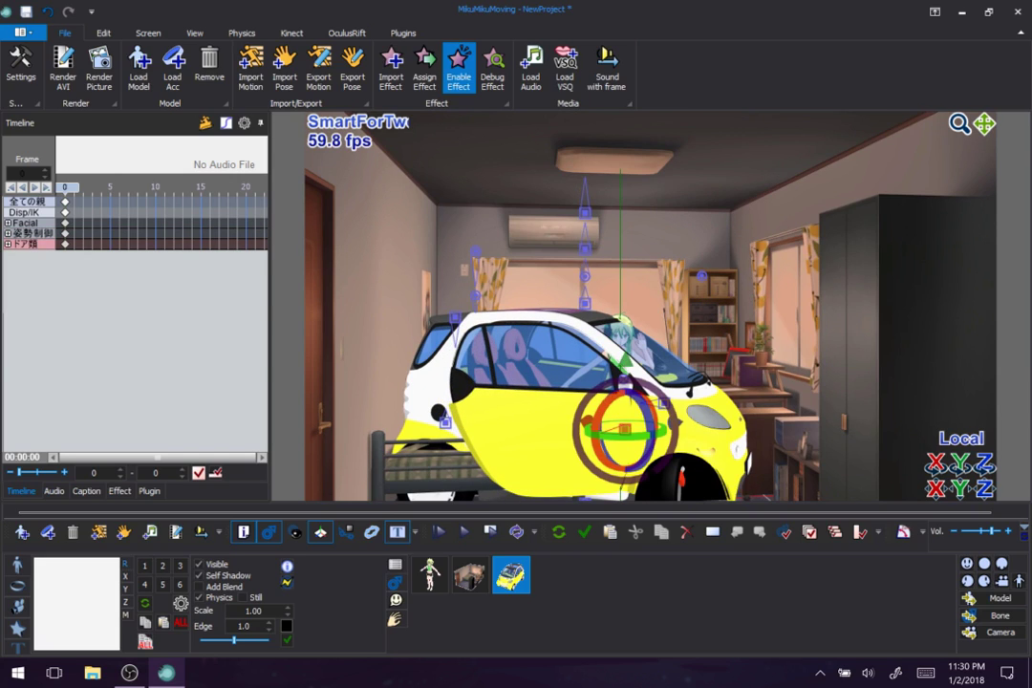
Step: Lift the four wheels and the car body (姿勢制御) into the air, then show the morph controls
click(585, 302)
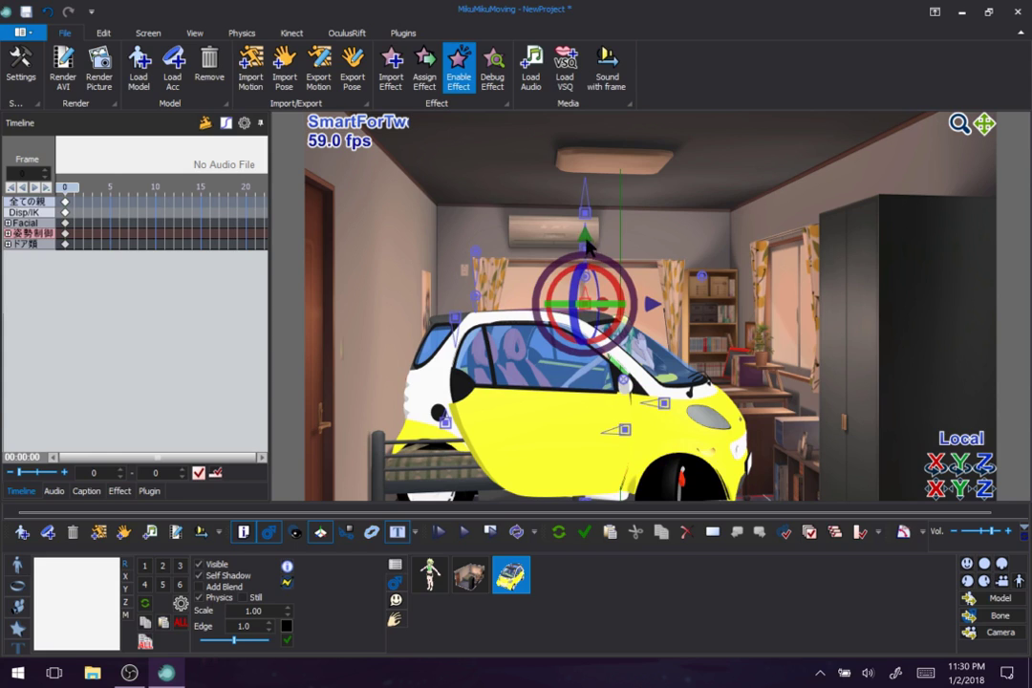
drag(586, 238, 573, 8)
click(585, 212)
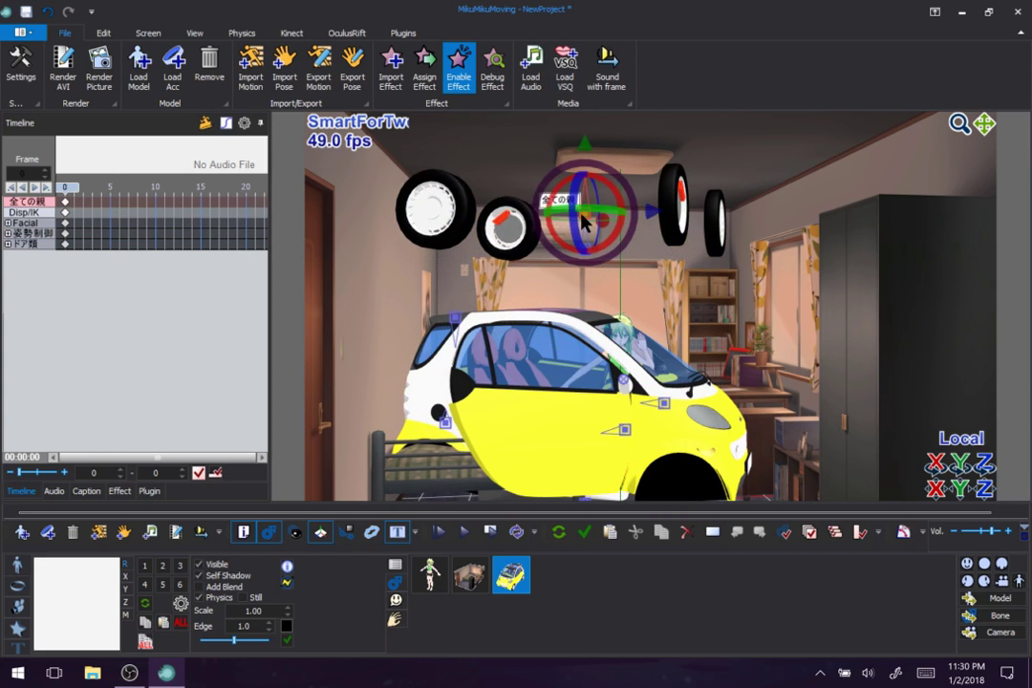
drag(584, 145, 638, 29)
key(ctrl+z)
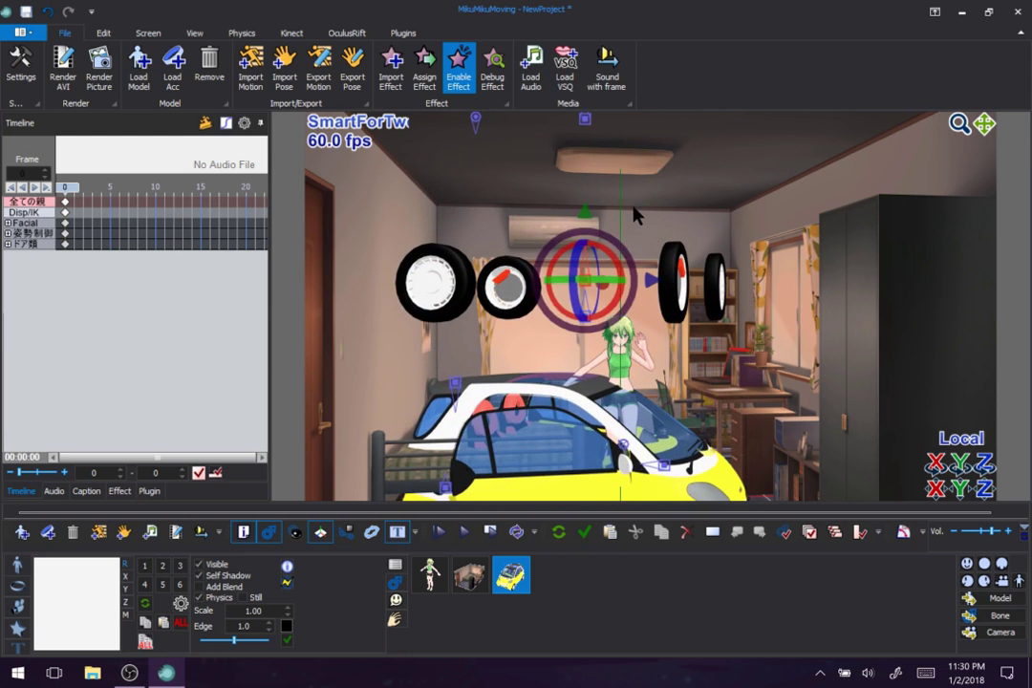
click(584, 314)
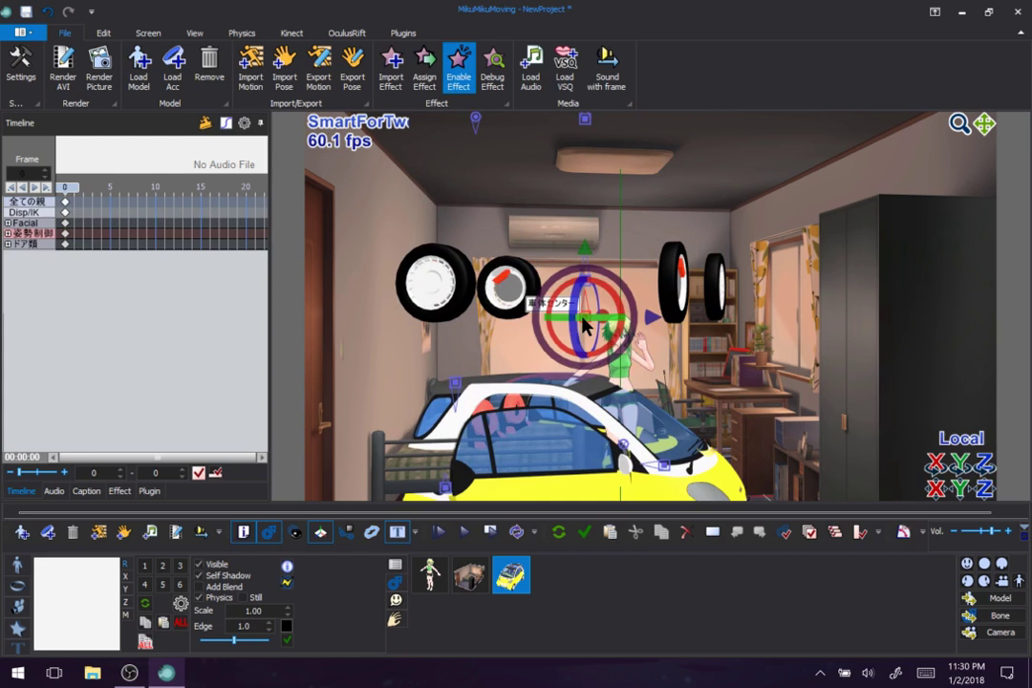
drag(586, 252, 585, 142)
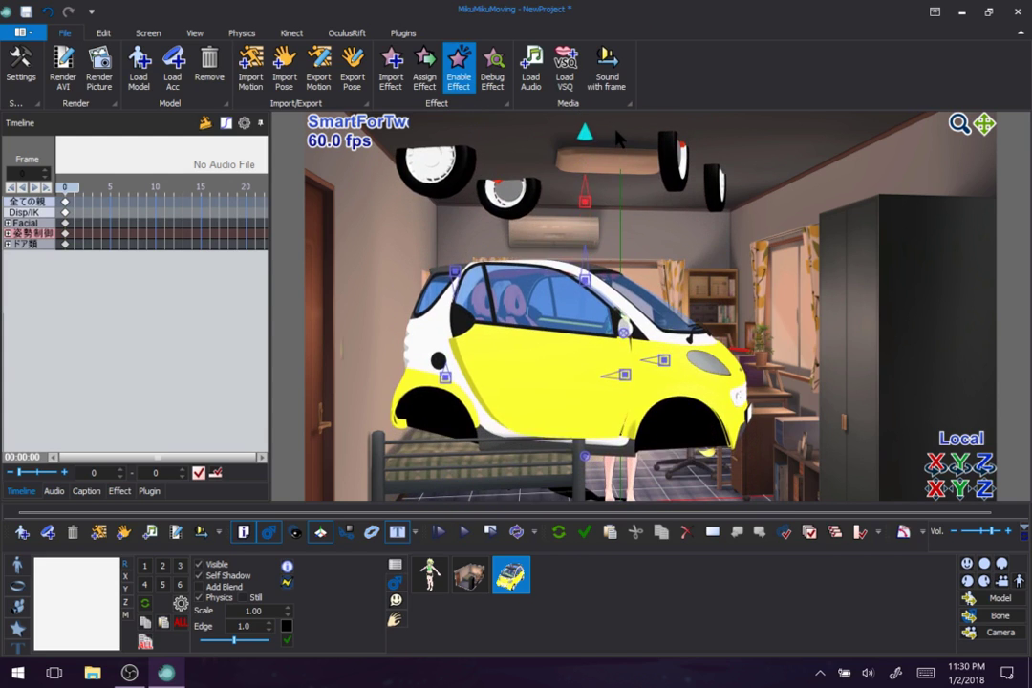
click(401, 604)
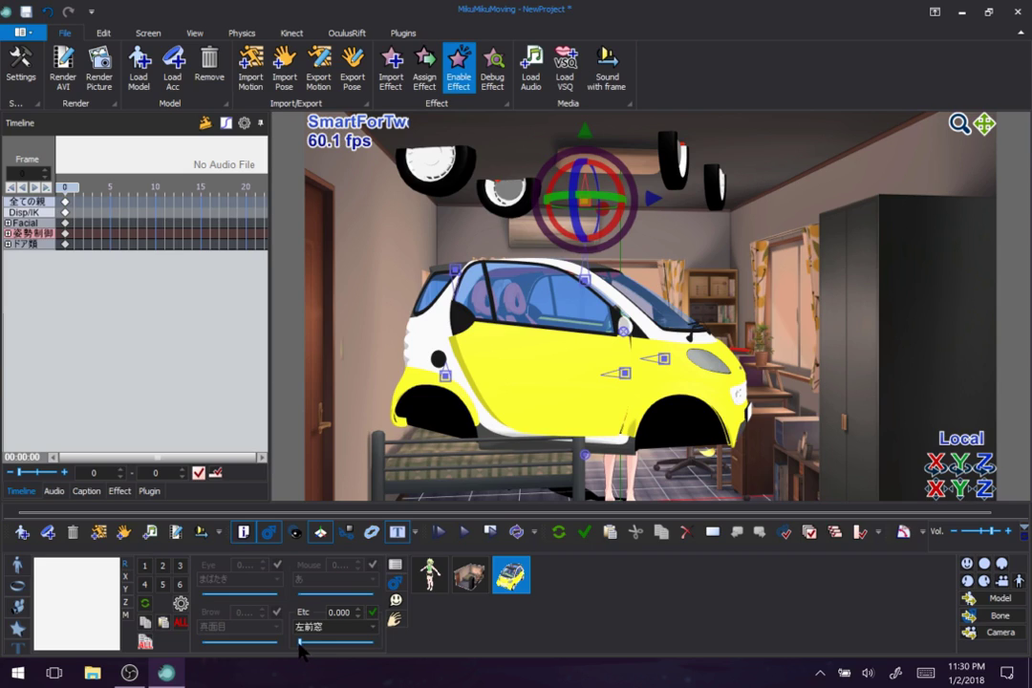
Step: Apply the 左前窓 and 右前窓 window morphs at 1, reset them, and select all frame-0 keys
drag(302, 649, 388, 649)
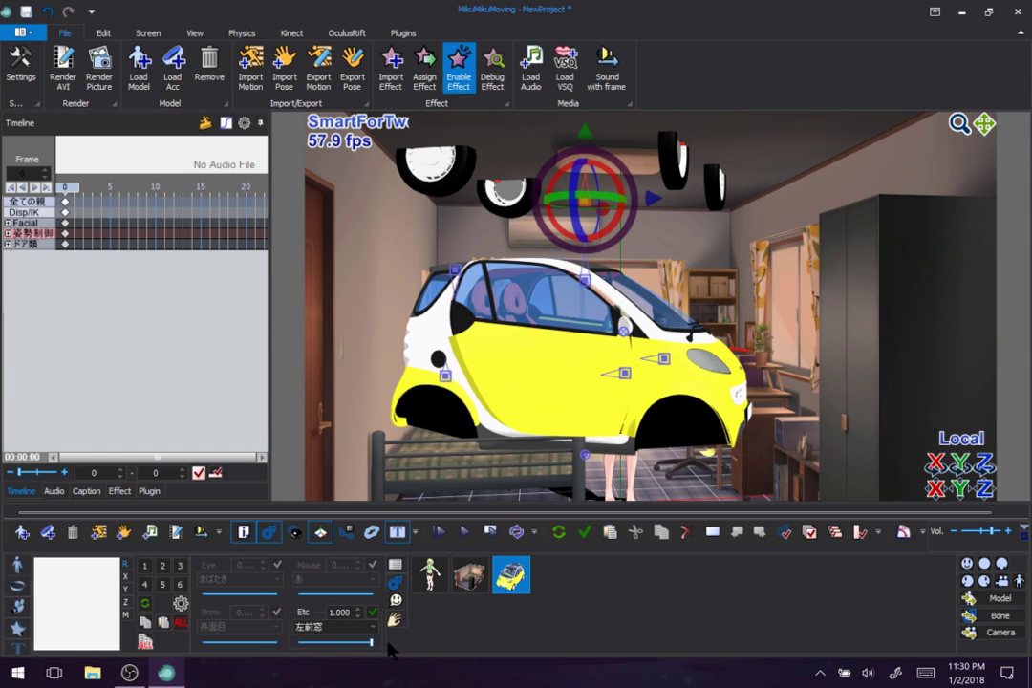
scroll(334, 626, down, 1)
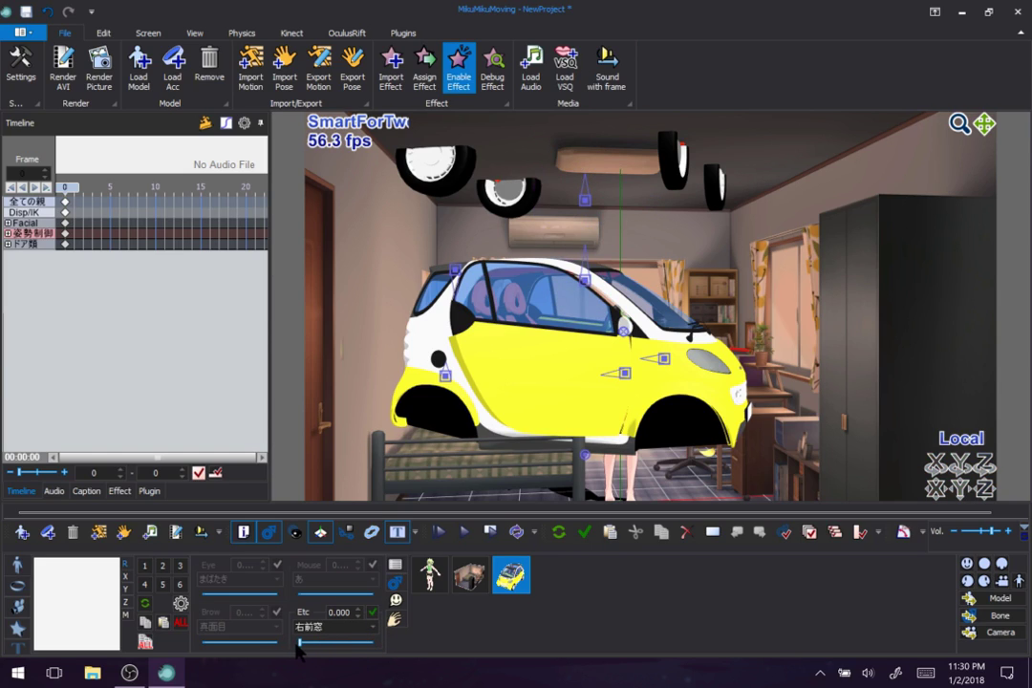
drag(300, 643, 417, 667)
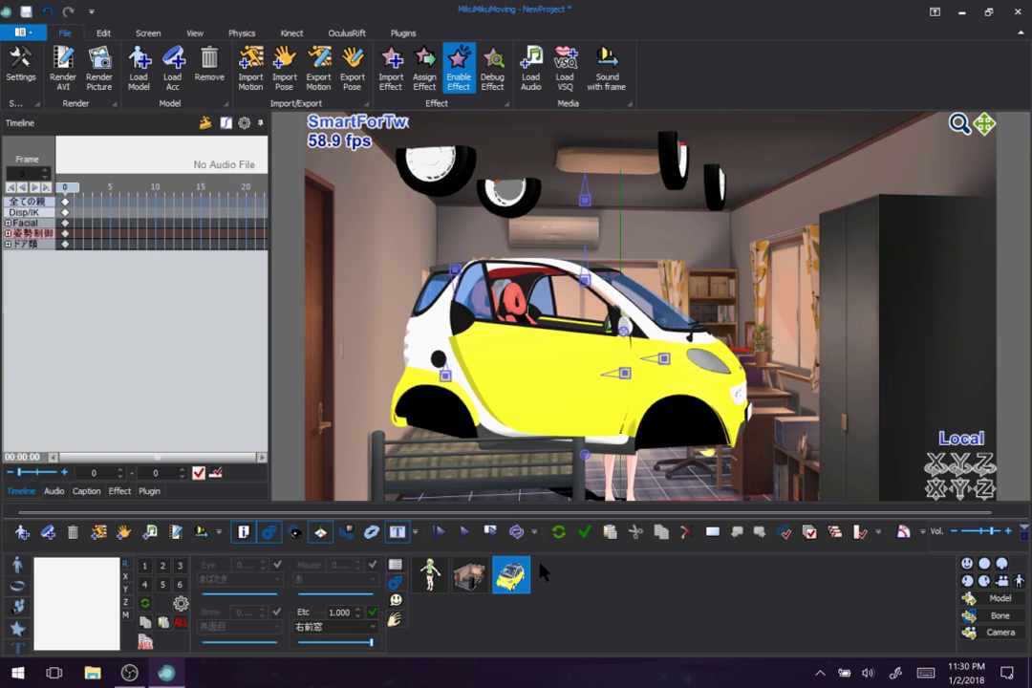
click(560, 536)
click(75, 328)
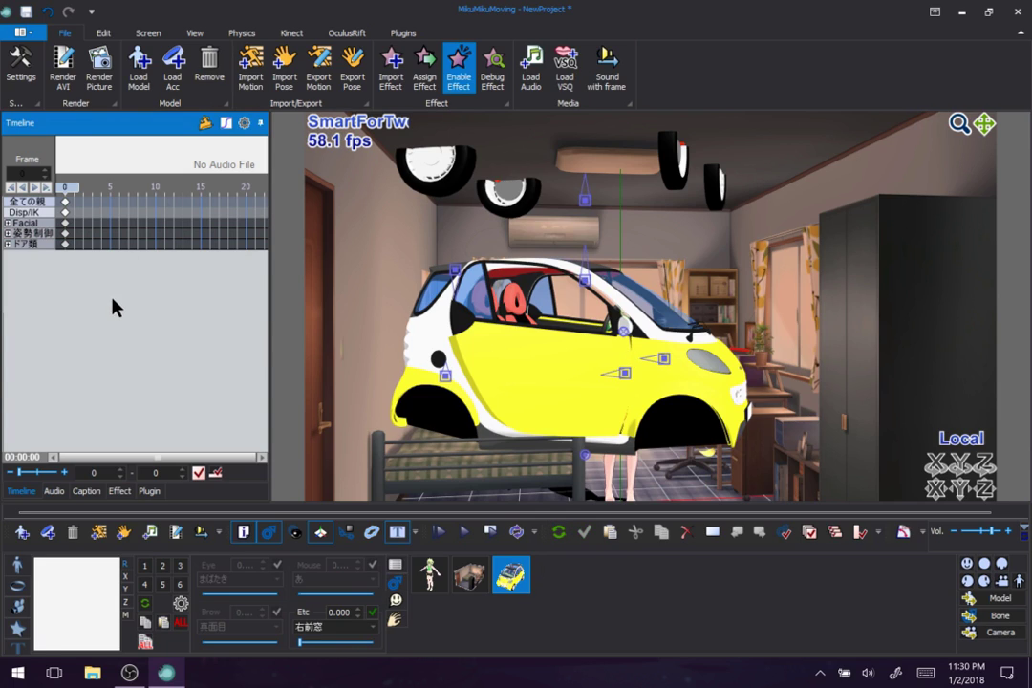
key(ctrl+a)
Step: Reset the SmartForTwo to its original pose with wheels attached
click(560, 531)
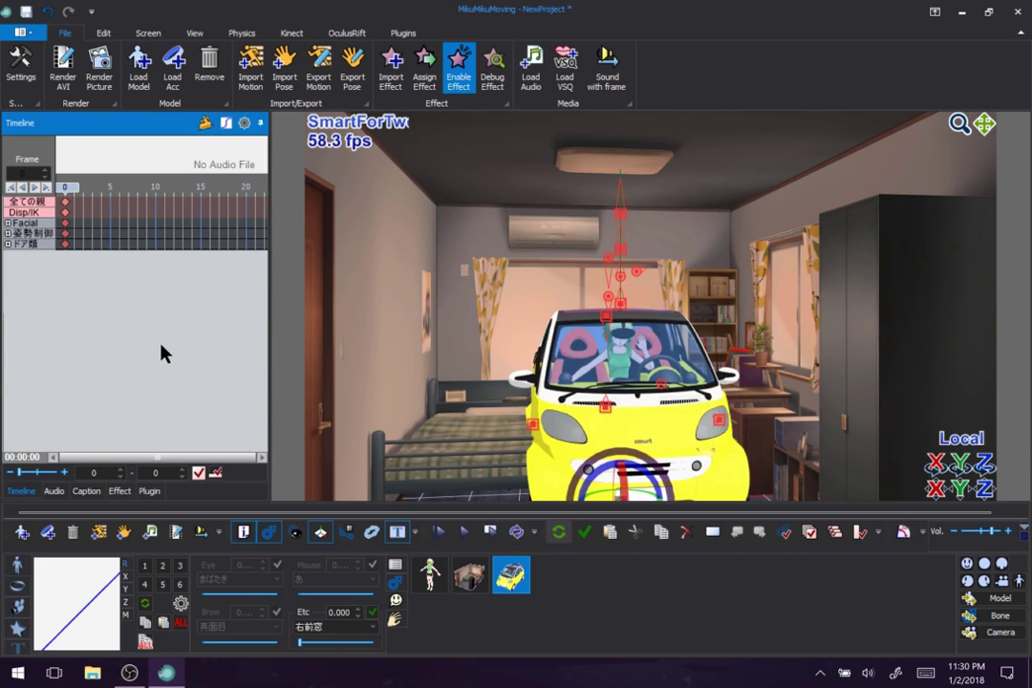
click(126, 282)
click(546, 262)
scroll(546, 262, down, 3)
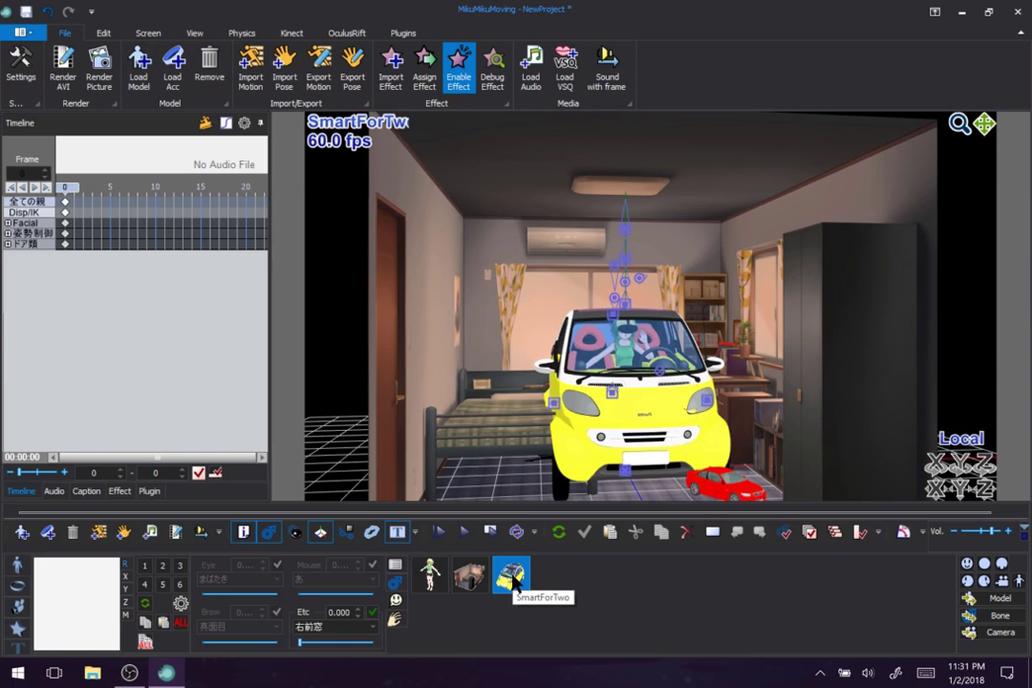
Step: Request removal of the SmartForTwo model from its right-click menu after cancelling a first attempt
click(212, 75)
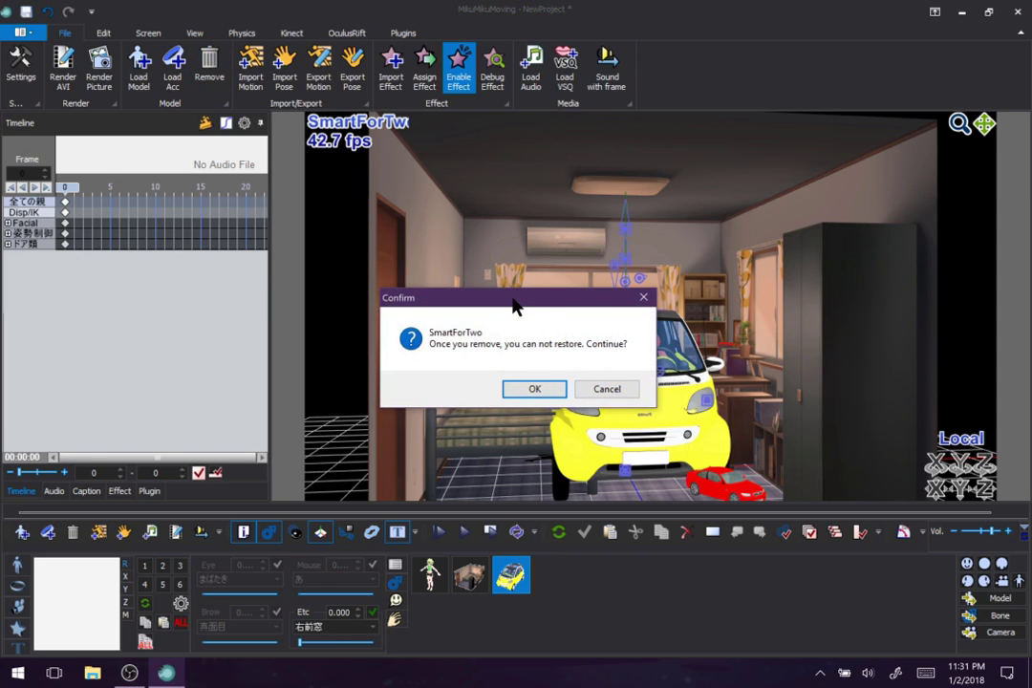
drag(513, 303, 210, 75)
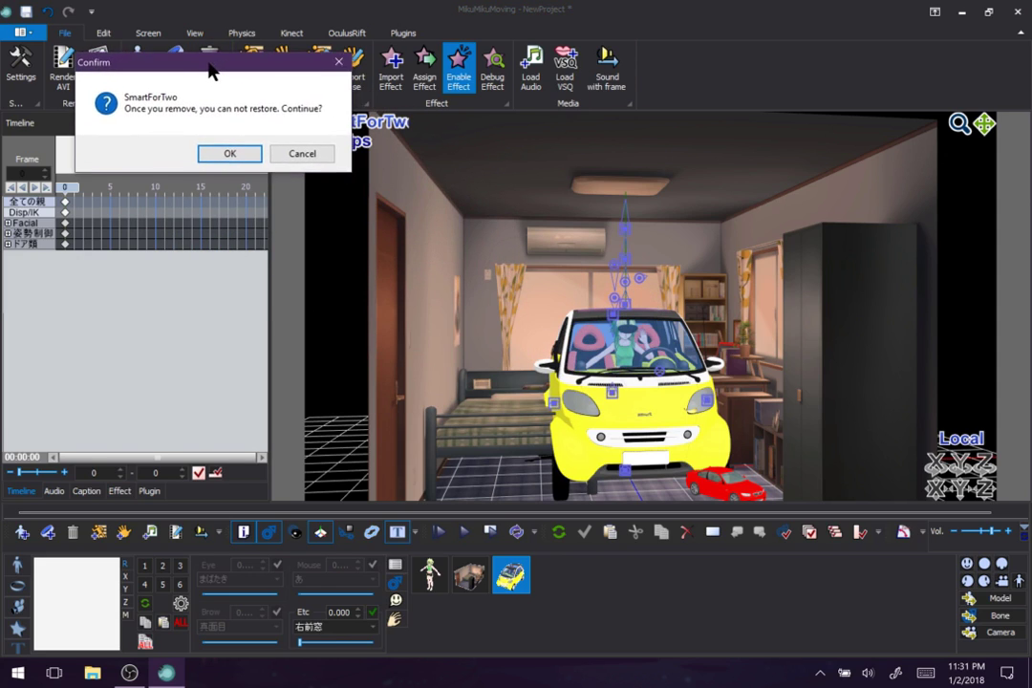
click(302, 159)
right_click(510, 574)
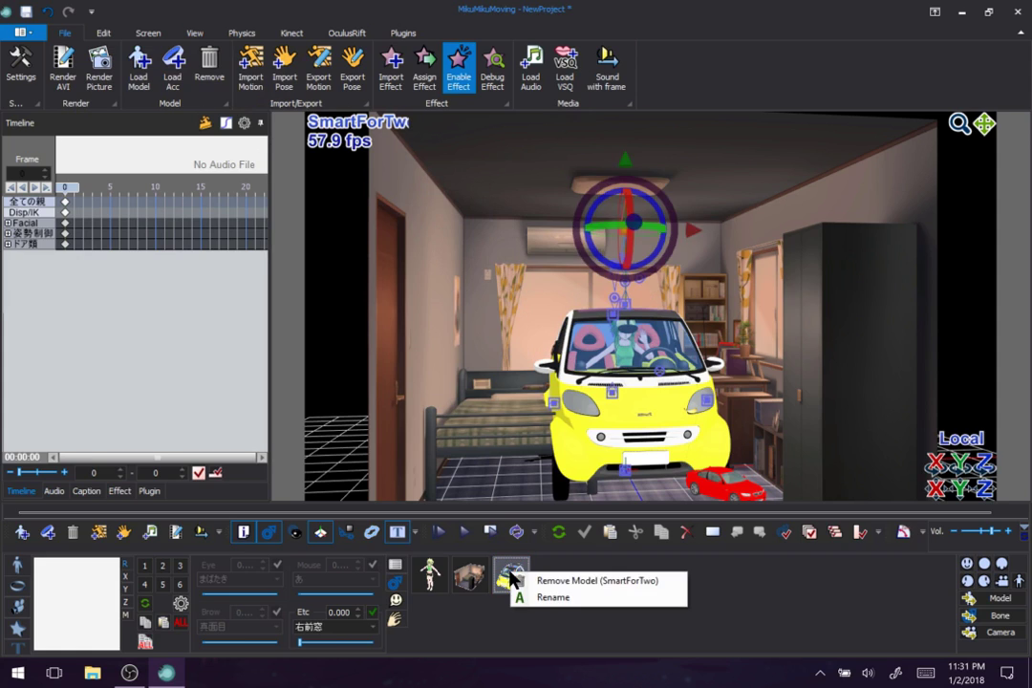
click(537, 580)
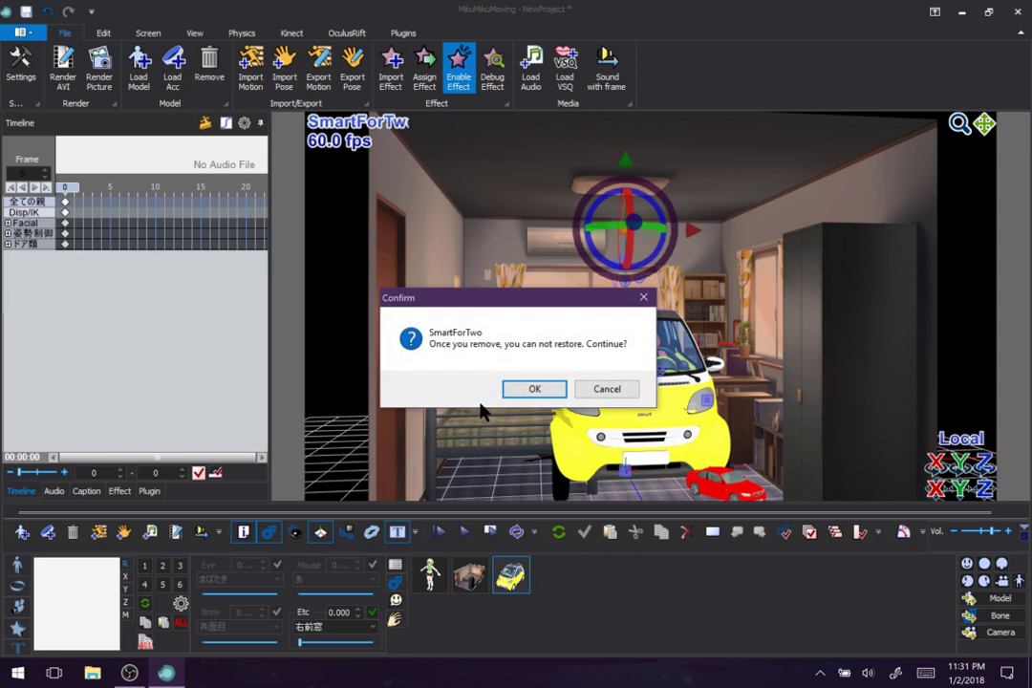
Step: Confirm removing the SmartForTwo, then glance at the Edit and Screen tabs before returning to File
click(528, 393)
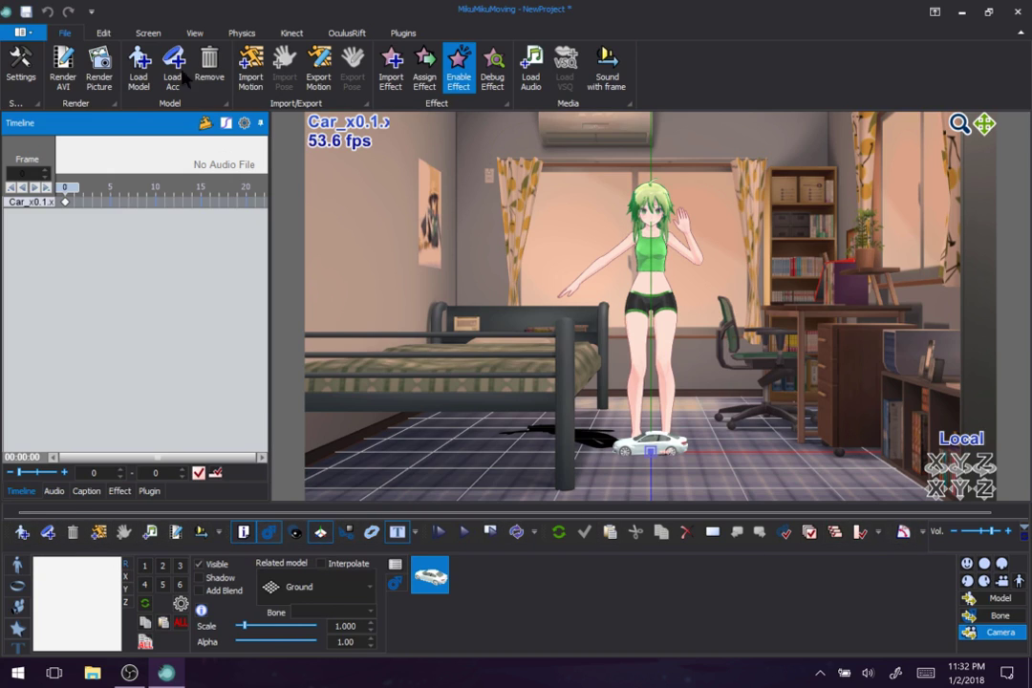
click(103, 34)
click(148, 33)
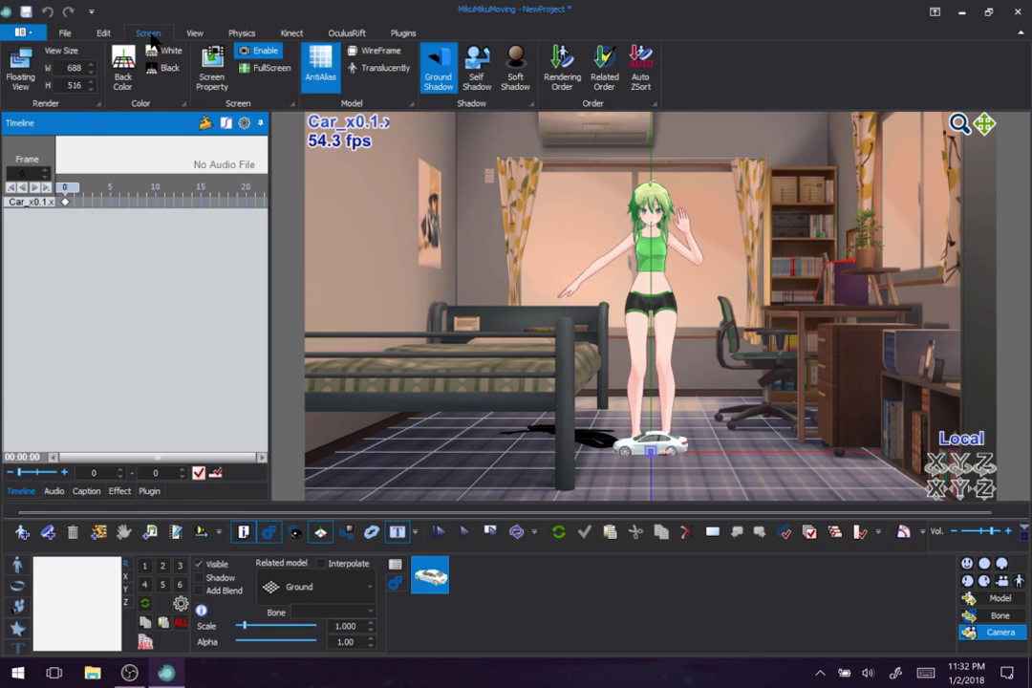
click(75, 35)
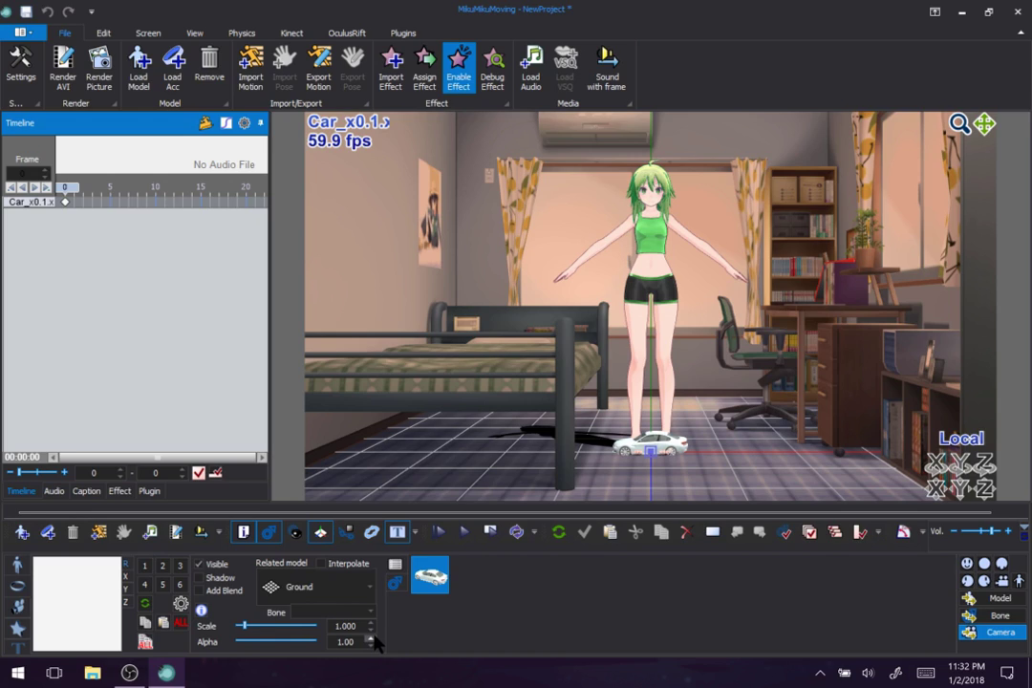
Step: Hide the Plugin Toolbar and remove Paste and Copy from the editing toolbar
right_click(495, 538)
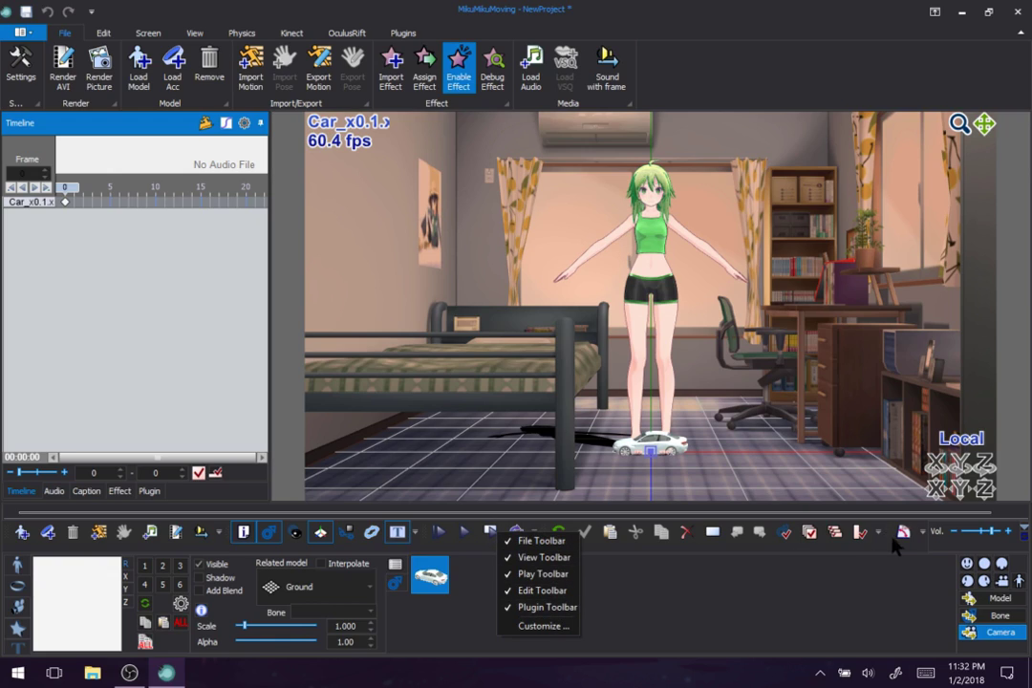
click(537, 607)
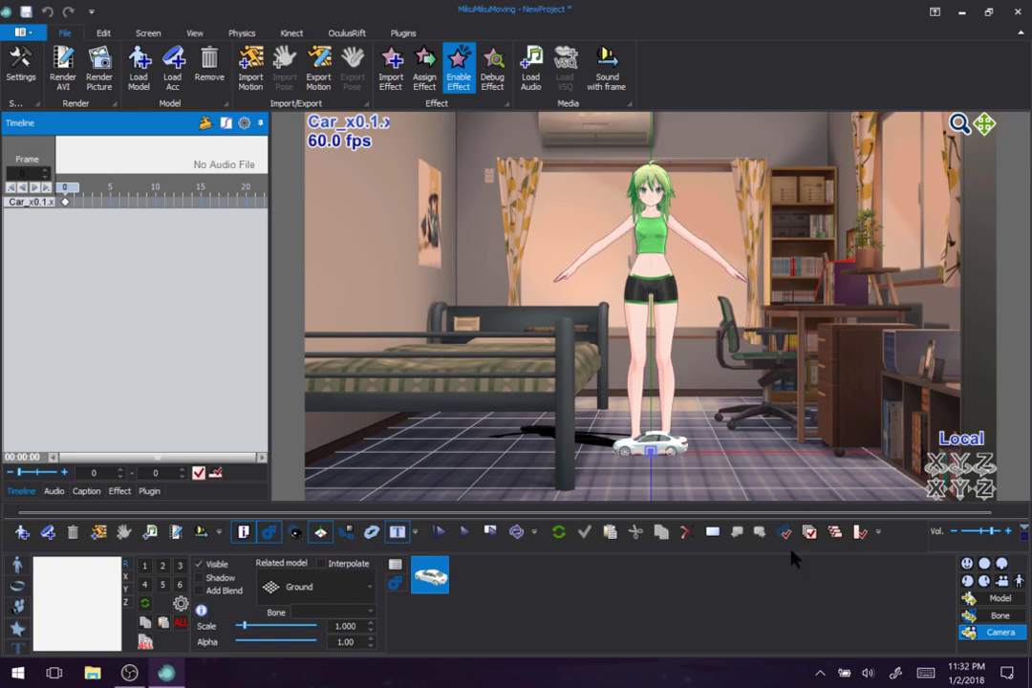
click(878, 536)
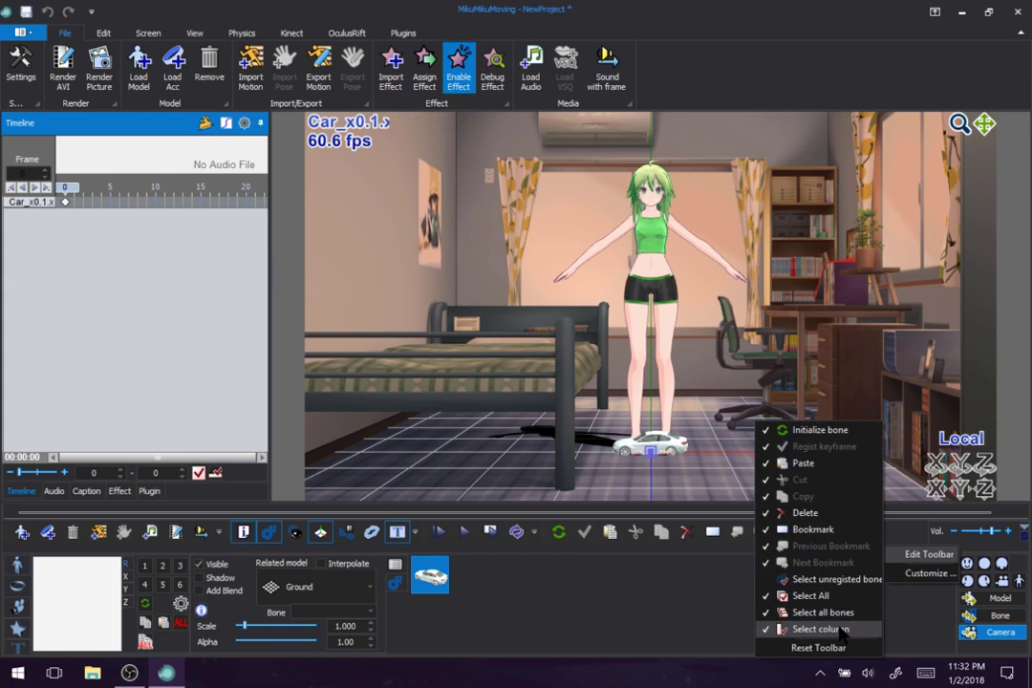
click(833, 465)
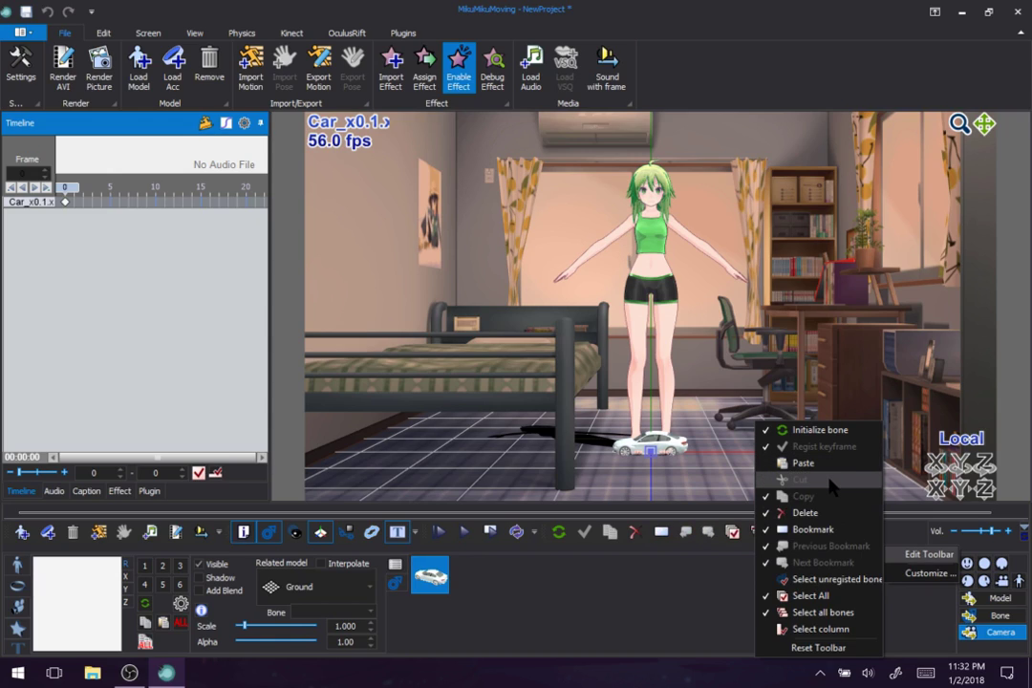
click(828, 494)
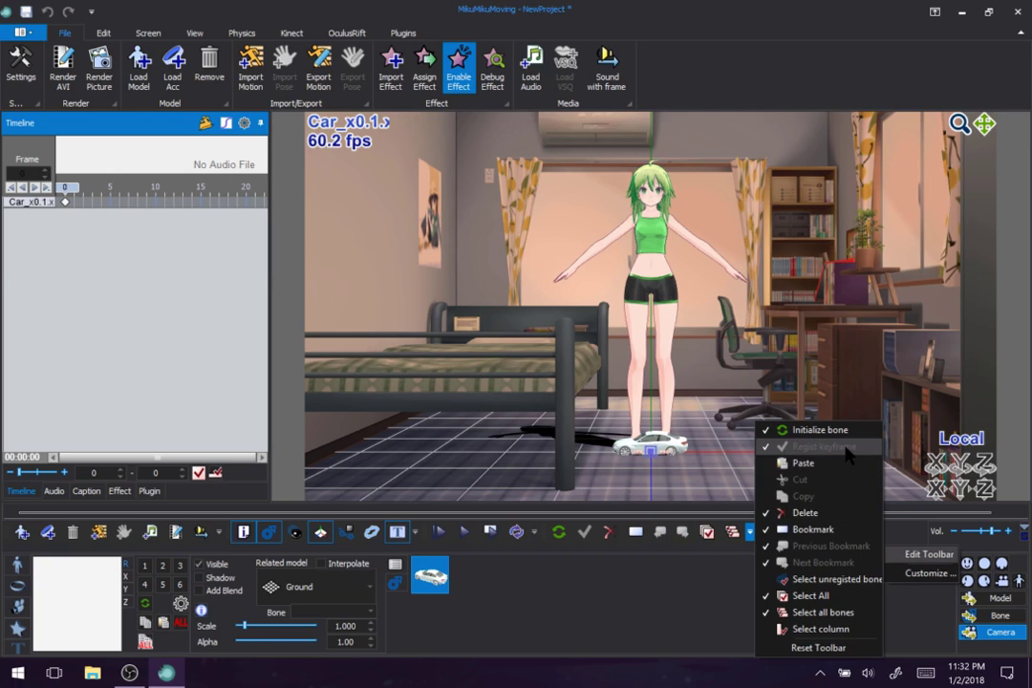
click(587, 533)
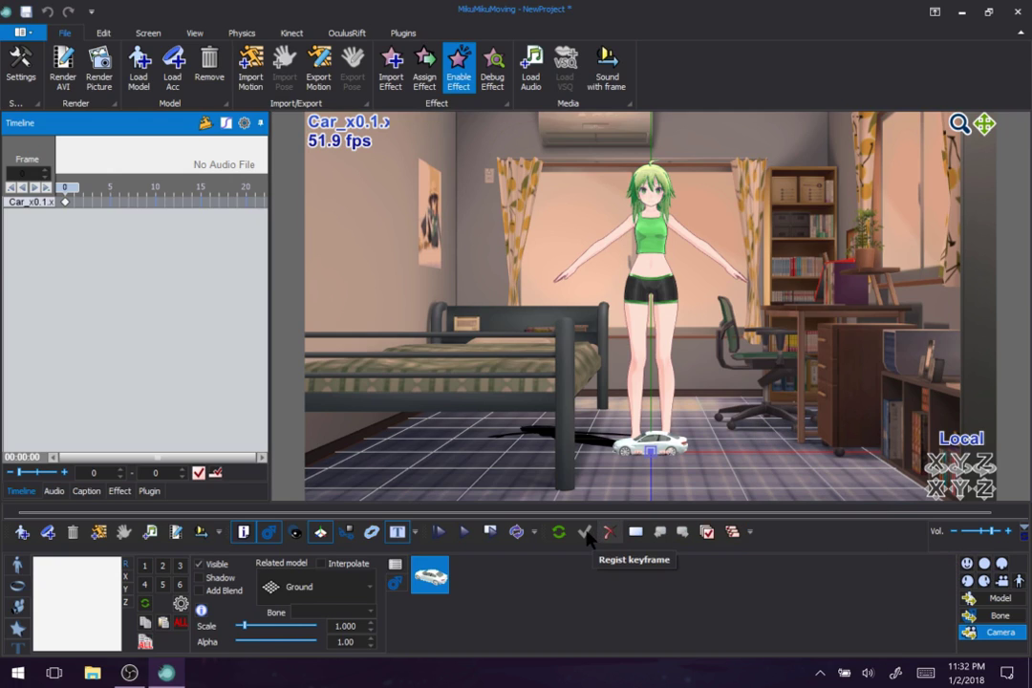
Step: Remove Select all bones from the editing toolbar, then open the playback buttons' add/remove list
click(750, 533)
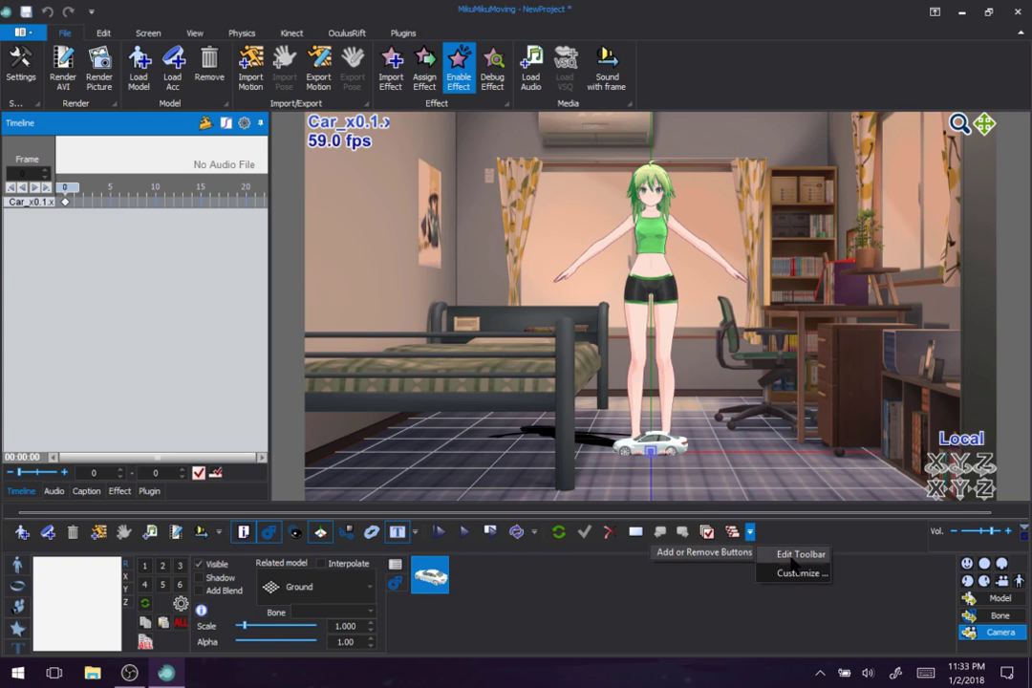
mouse_move(802, 554)
click(900, 615)
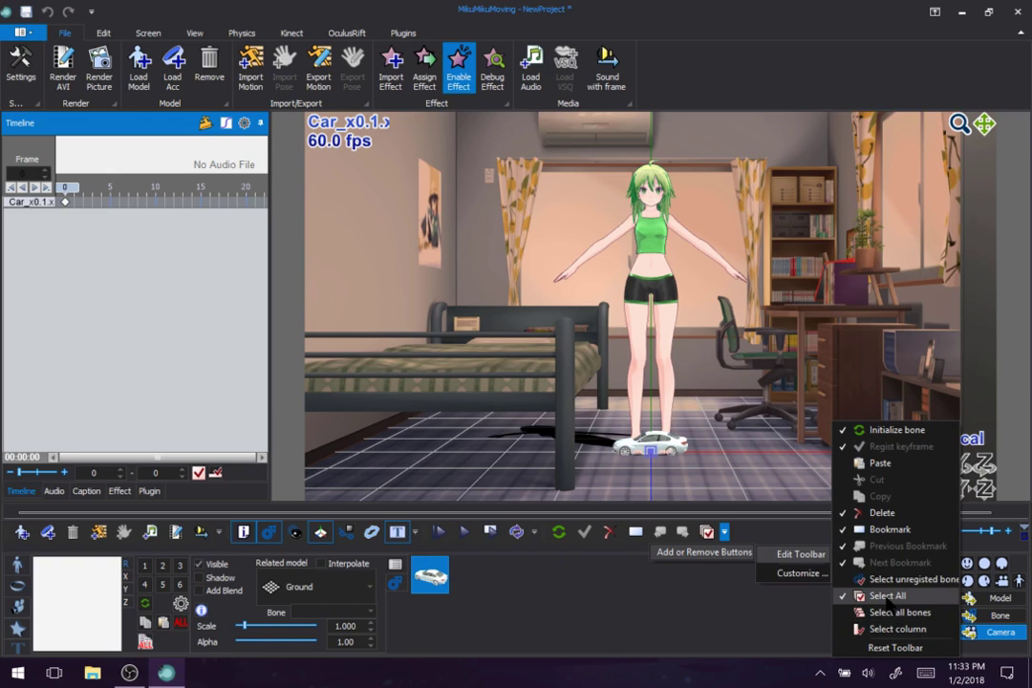
click(576, 580)
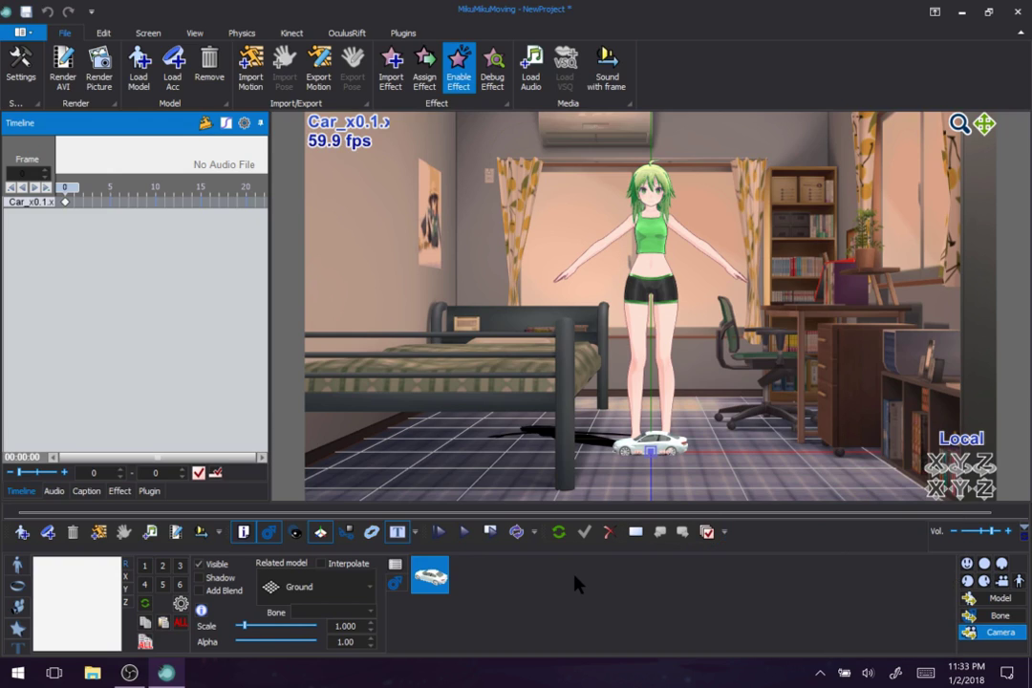
click(534, 532)
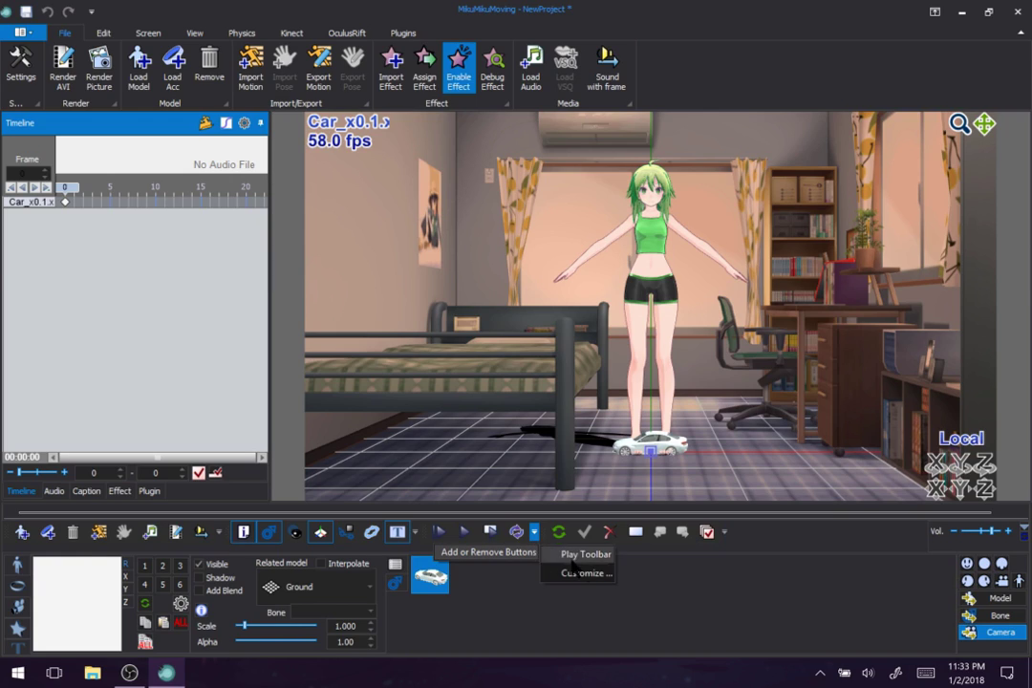
mouse_move(590, 557)
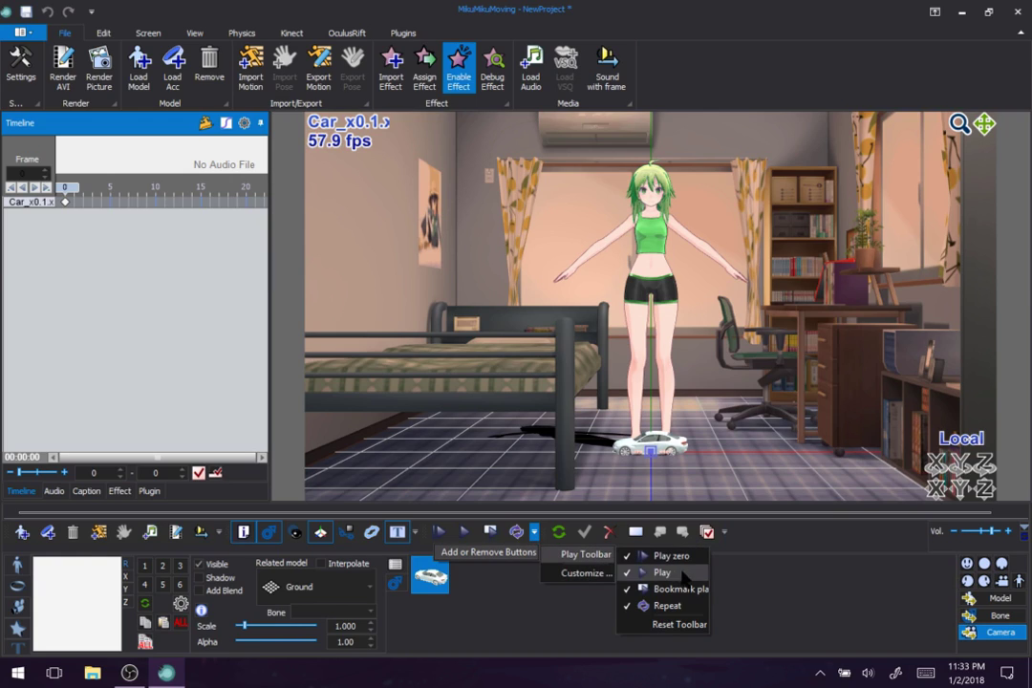
Step: Try removing the information button and hiding the model name/fps overlay, then restore both
click(435, 519)
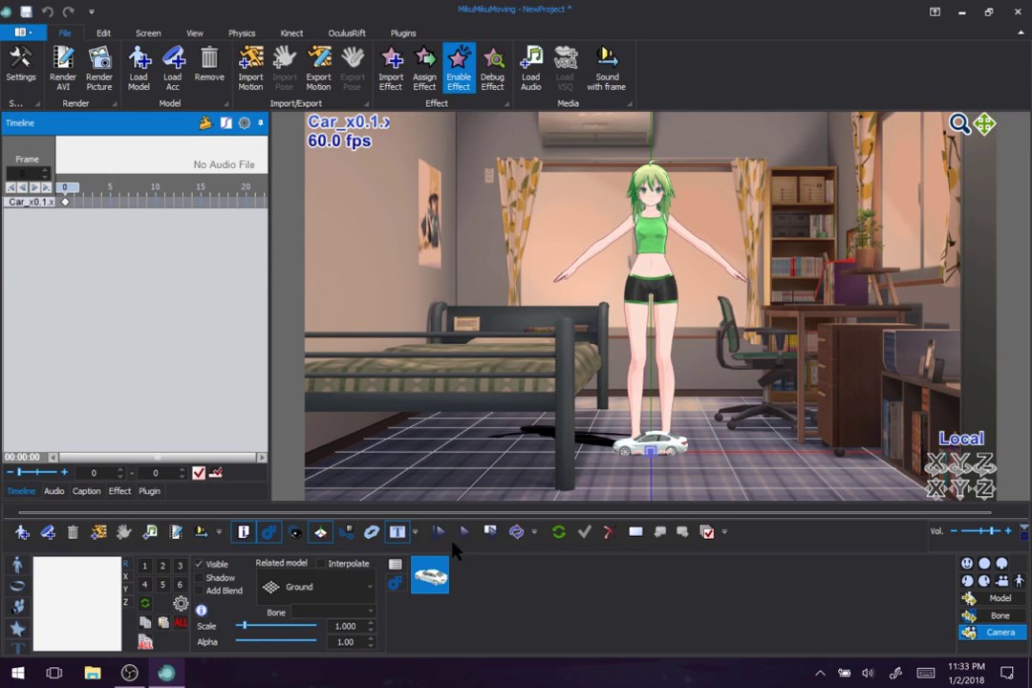
click(415, 535)
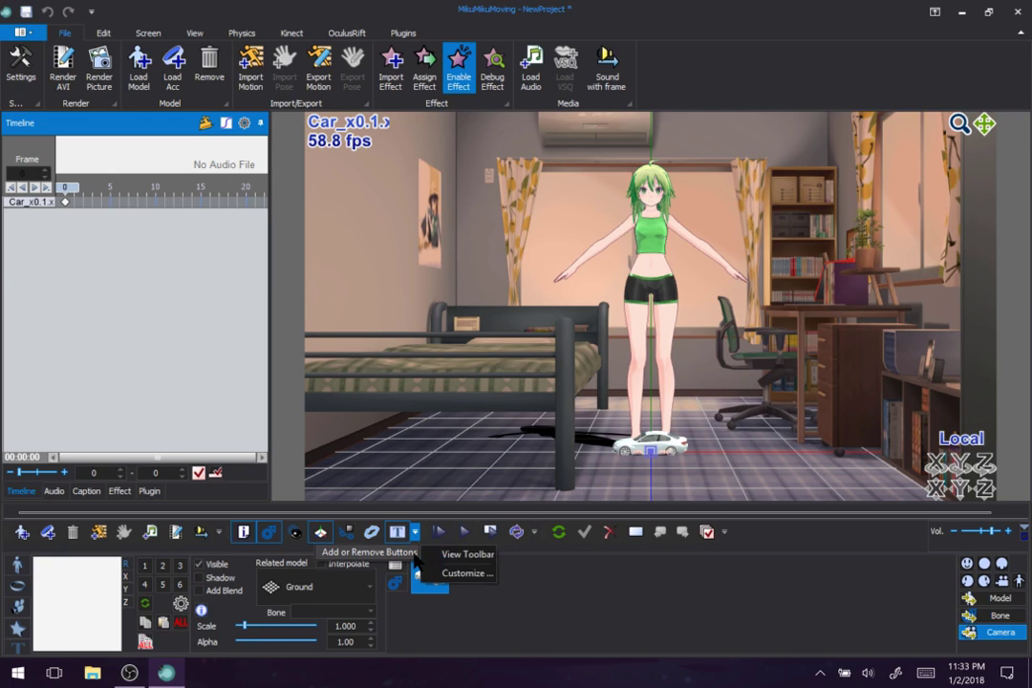
mouse_move(459, 566)
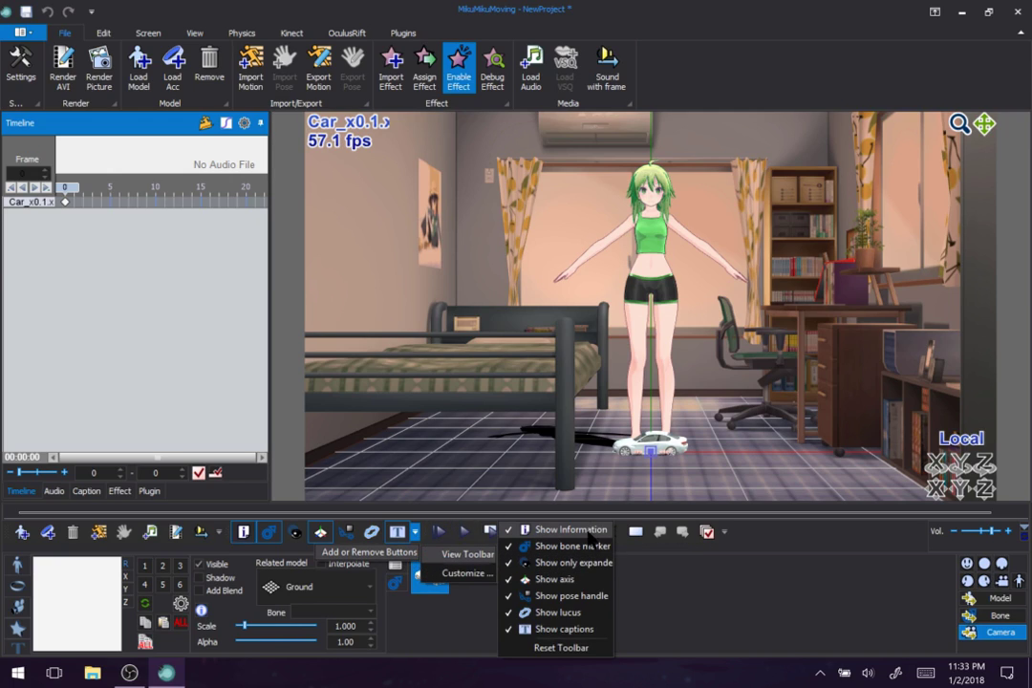
click(587, 532)
click(588, 531)
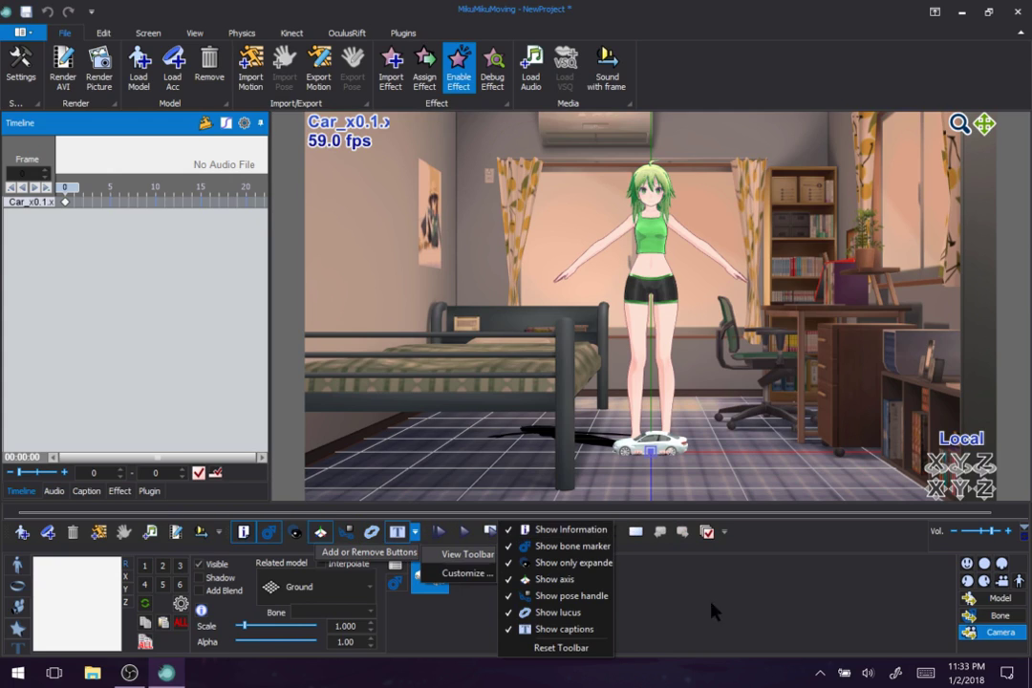
click(514, 579)
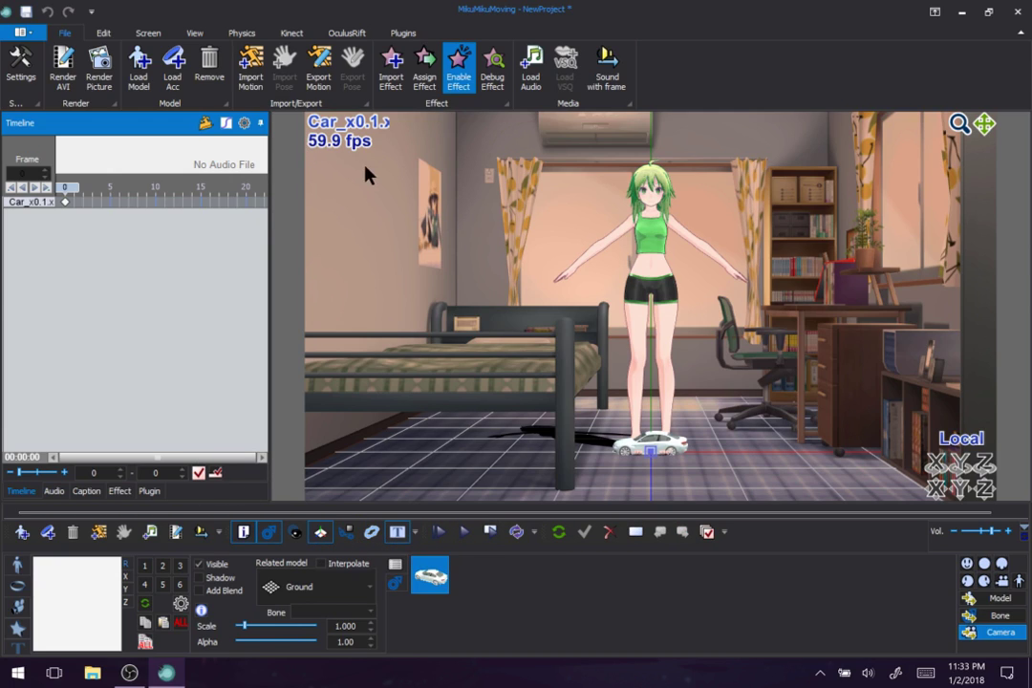
click(245, 536)
click(246, 535)
Step: Remove the Show information and Show only expanded buttons from the view toolbar
click(416, 532)
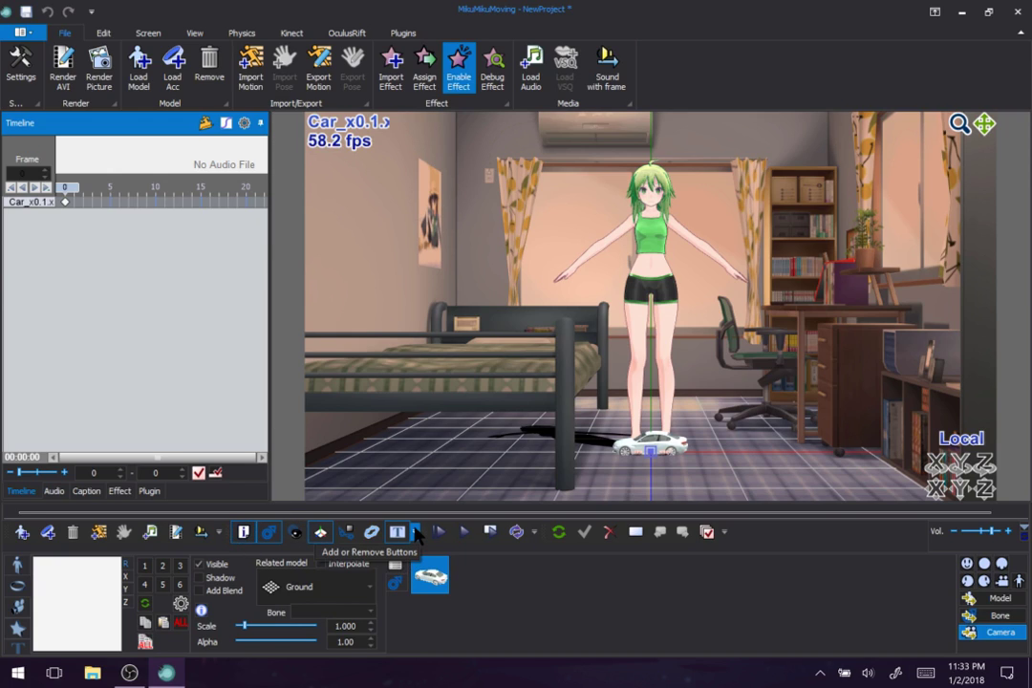
mouse_move(411, 552)
mouse_move(482, 562)
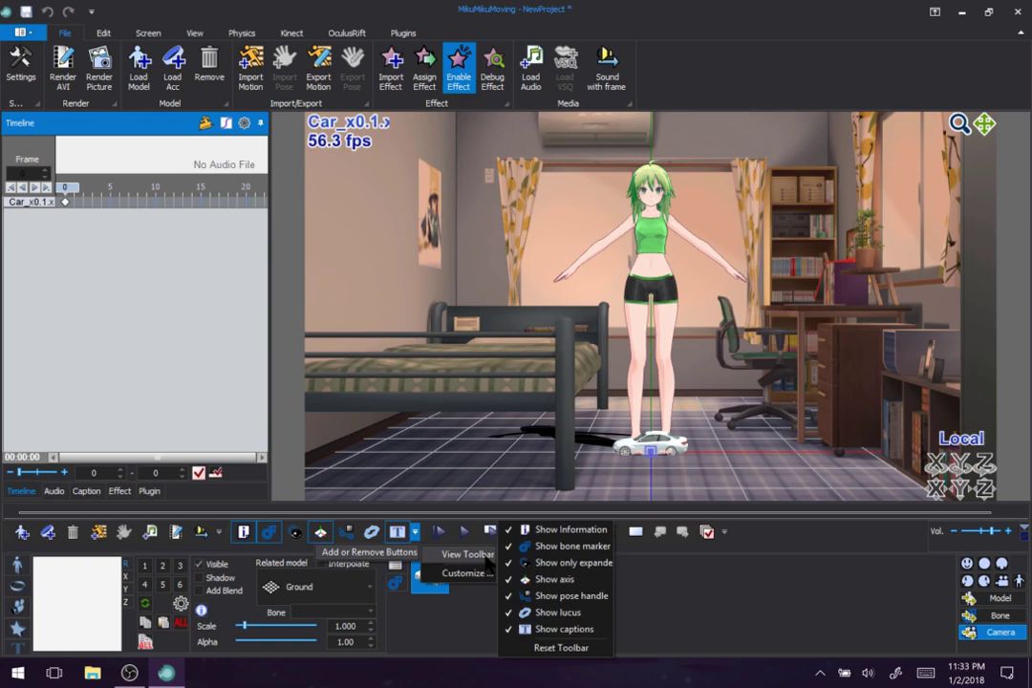
click(585, 531)
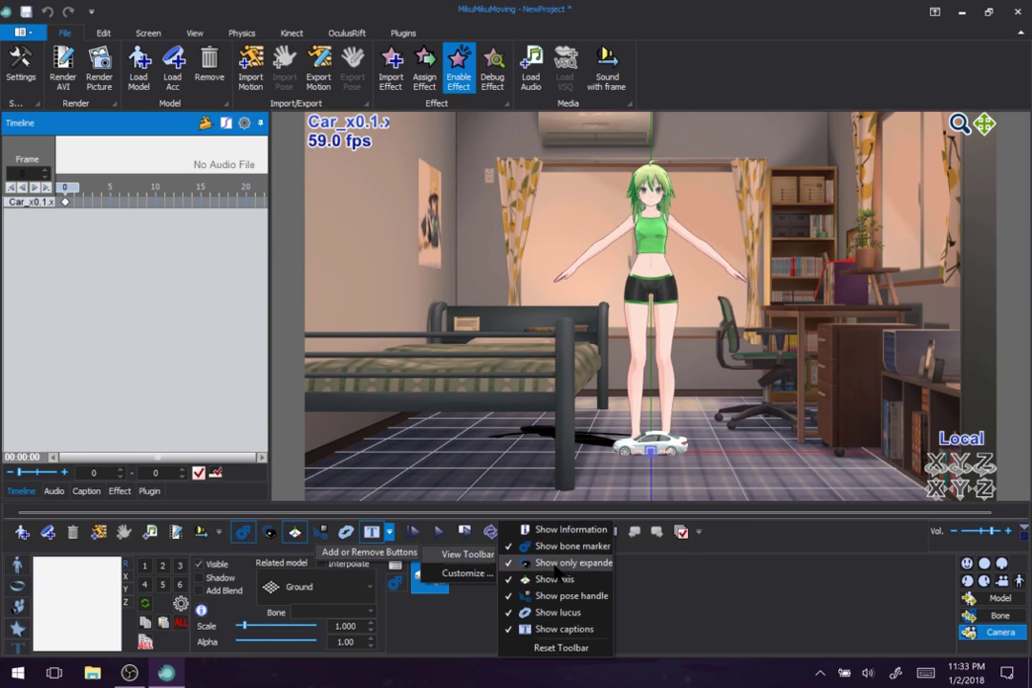
click(556, 564)
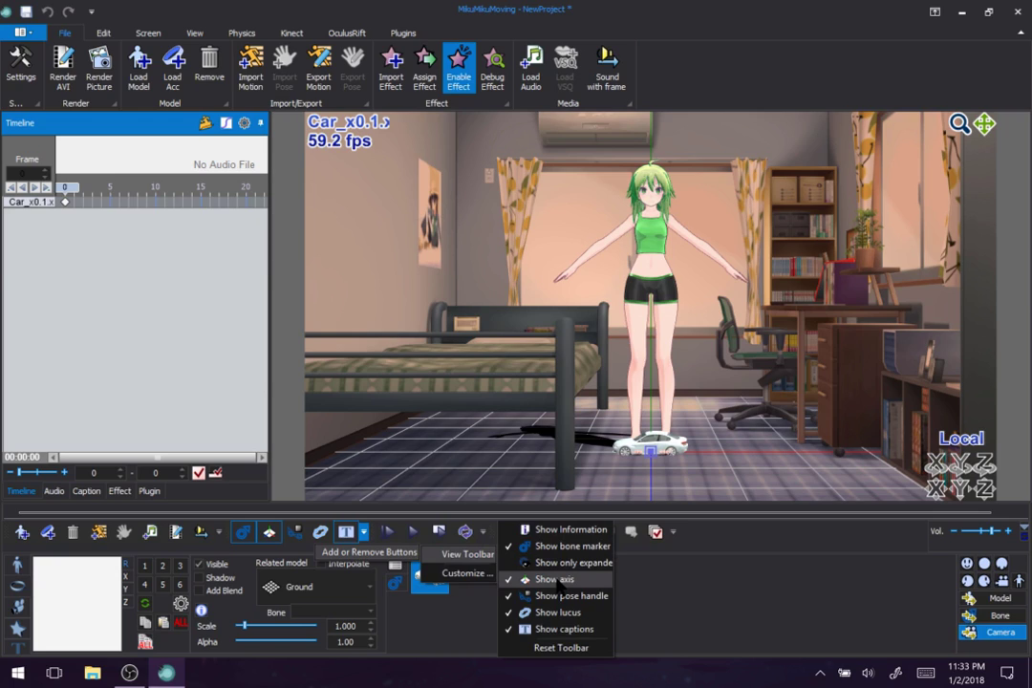
click(549, 422)
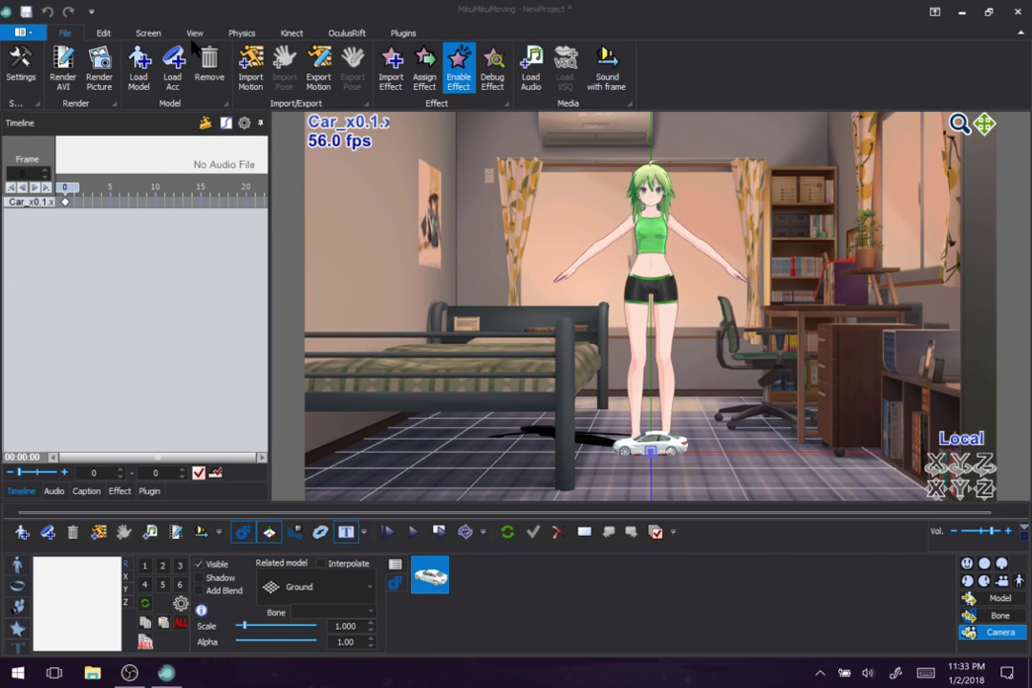
Step: Turn on the axis display from the View tab
click(192, 33)
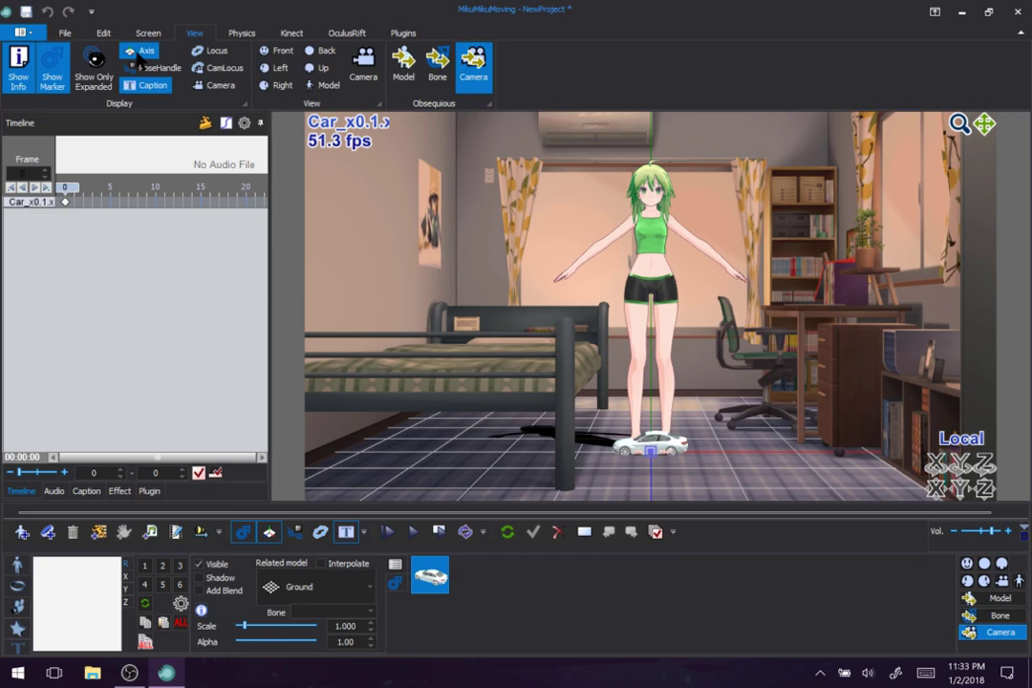
click(140, 53)
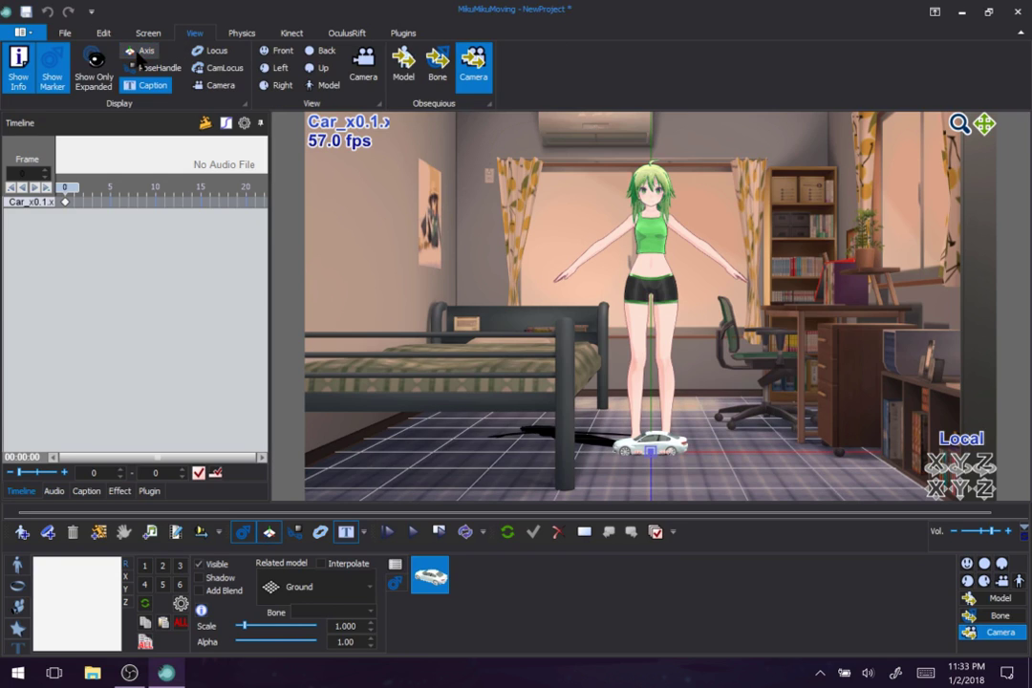
click(364, 532)
Step: Remove the Axis button from the bottom toolbar and hide the floor grid and axis lines
mouse_move(363, 553)
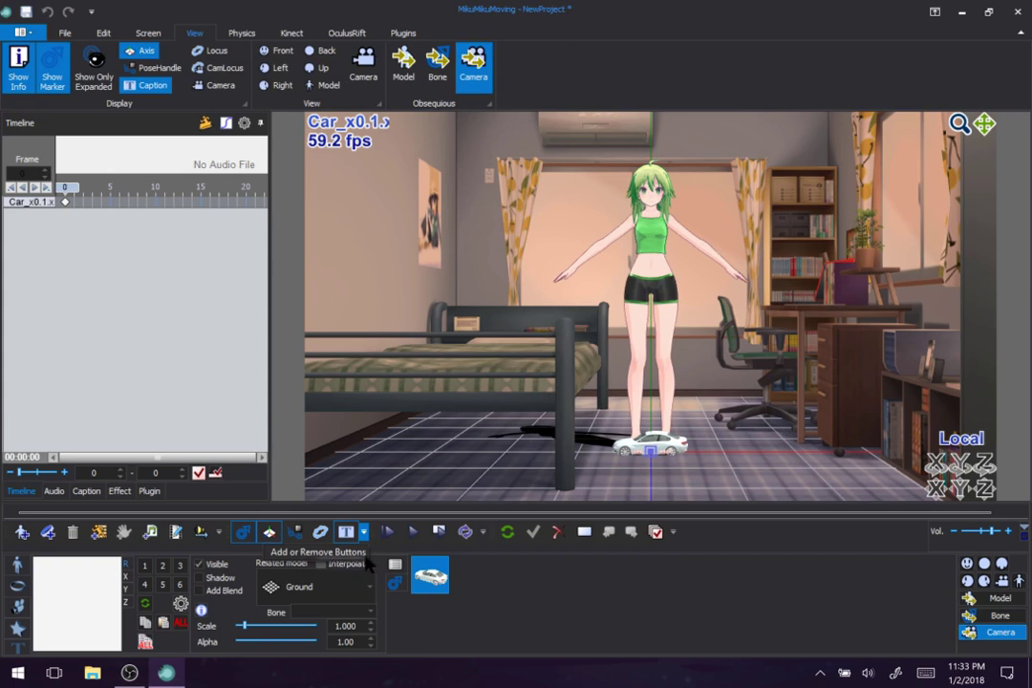
mouse_move(411, 554)
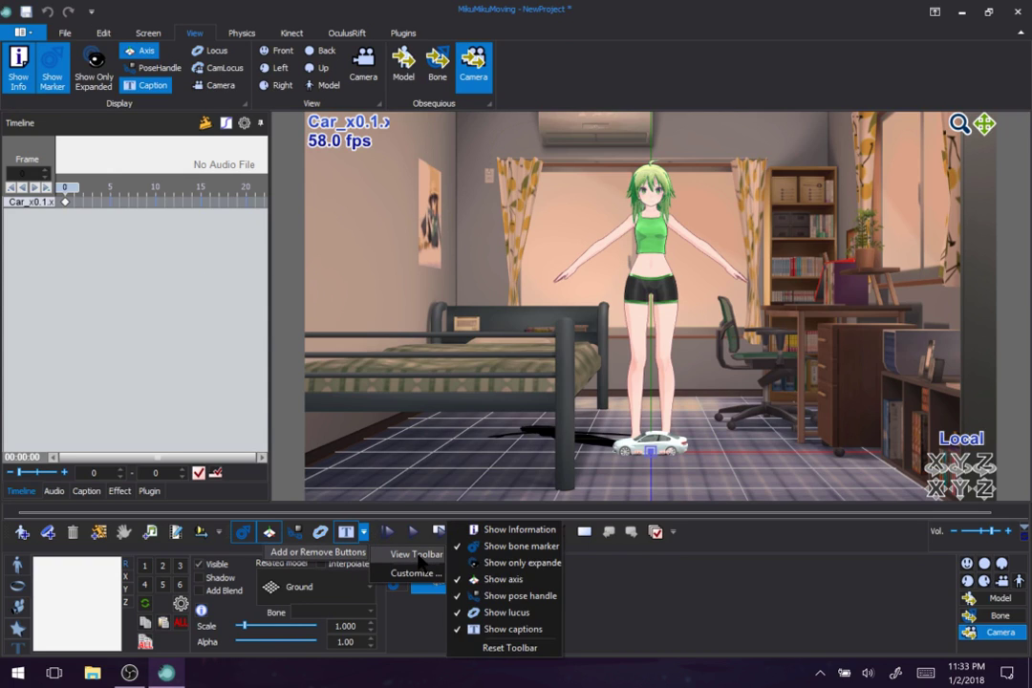
click(516, 580)
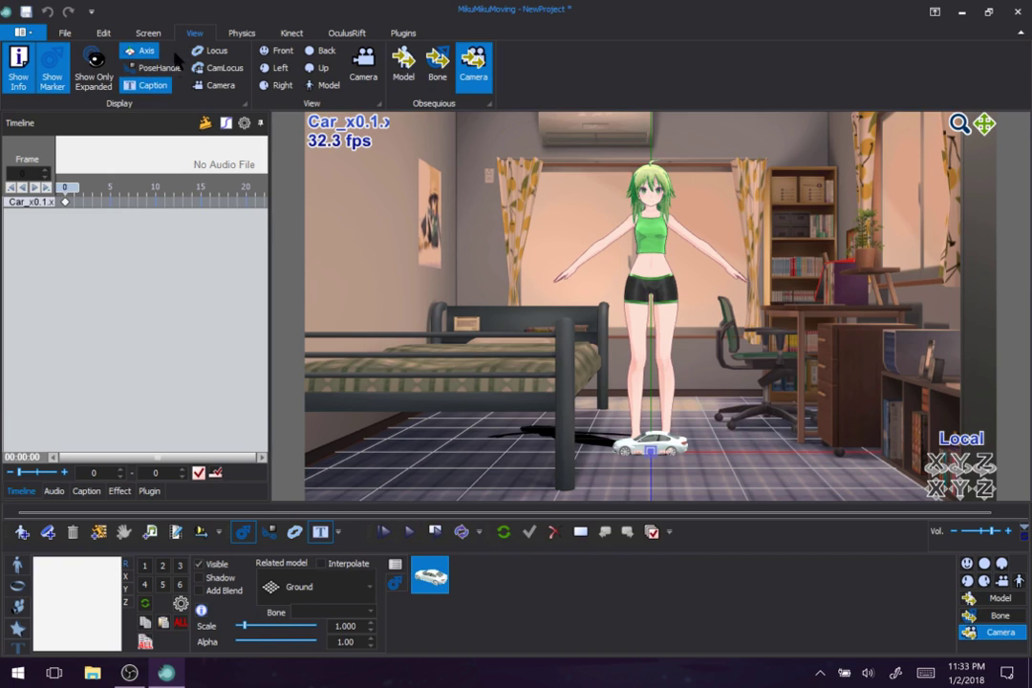
click(145, 52)
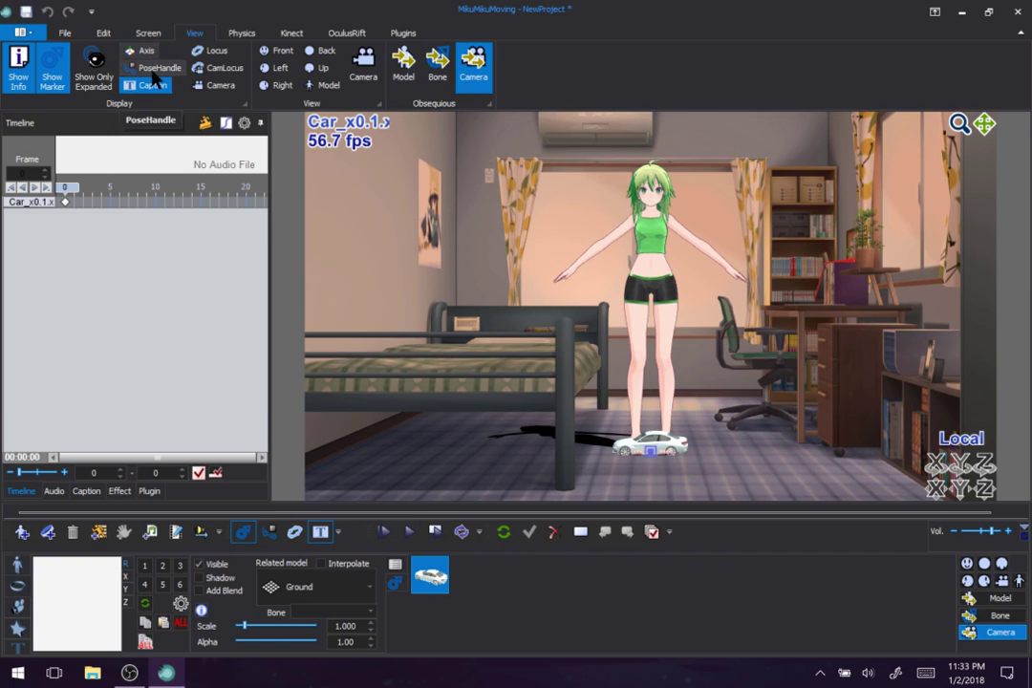
Step: Turn on PoseHandle and select the MIKU Append character so its pose handles appear
click(151, 70)
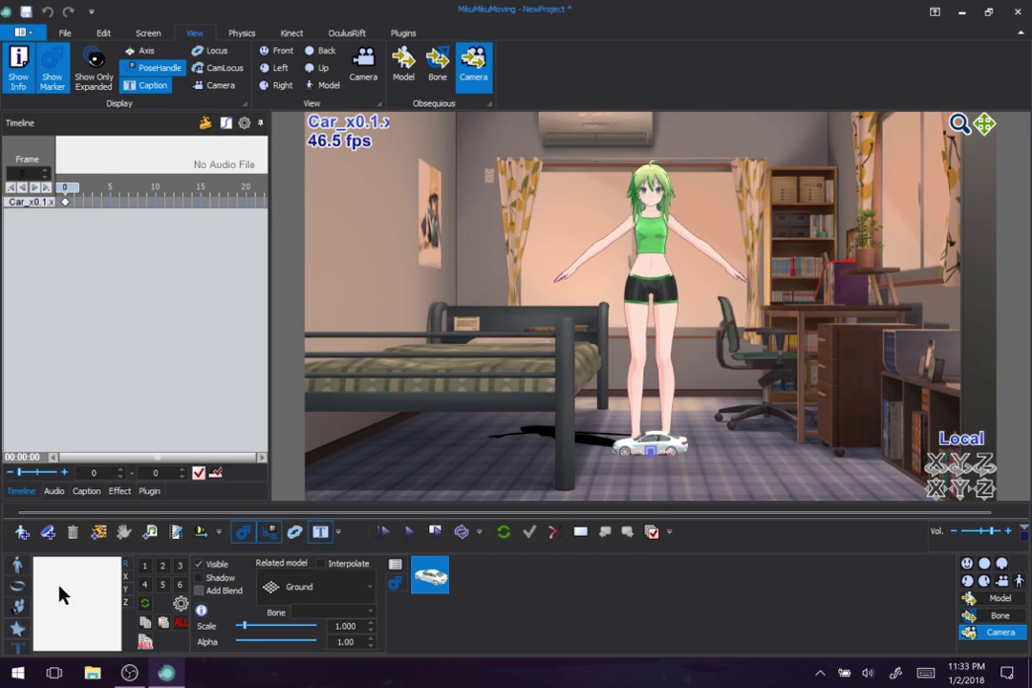
click(20, 568)
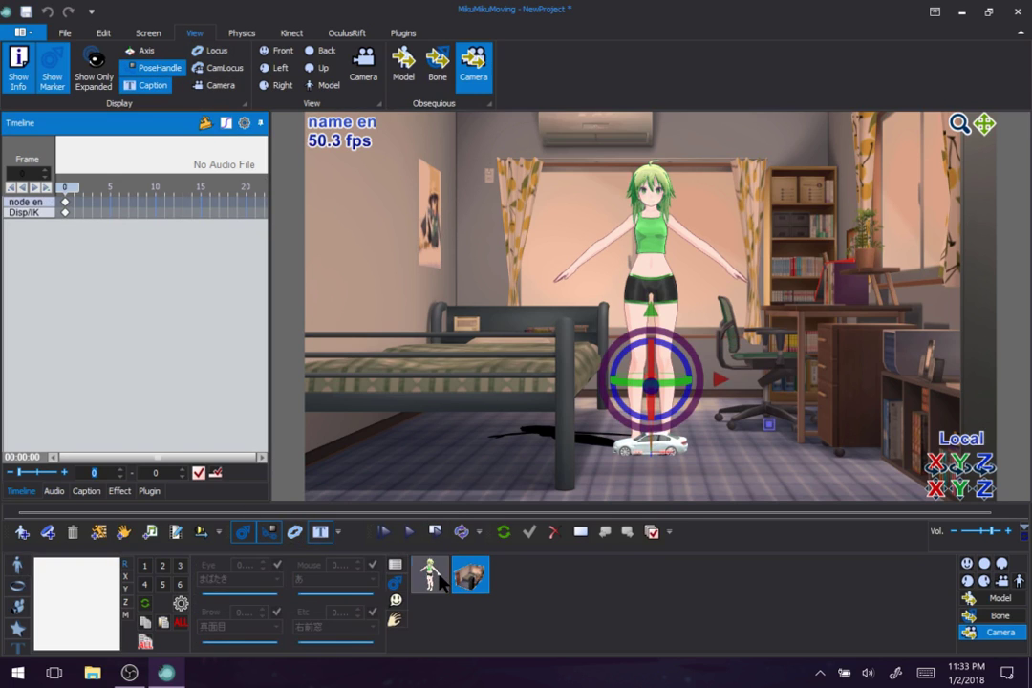
click(429, 573)
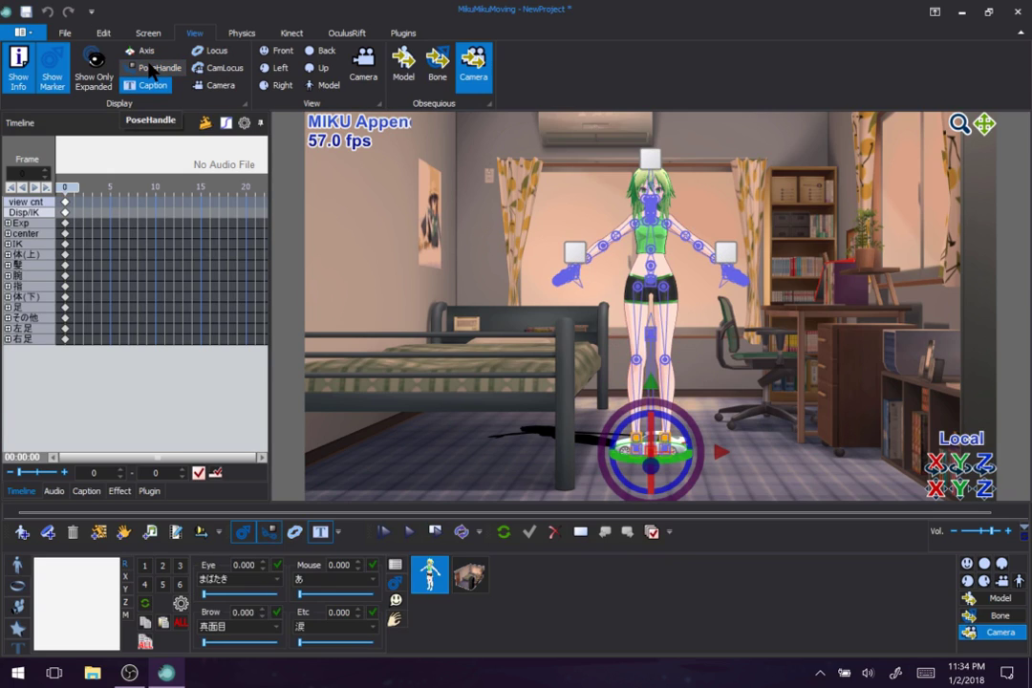
click(150, 69)
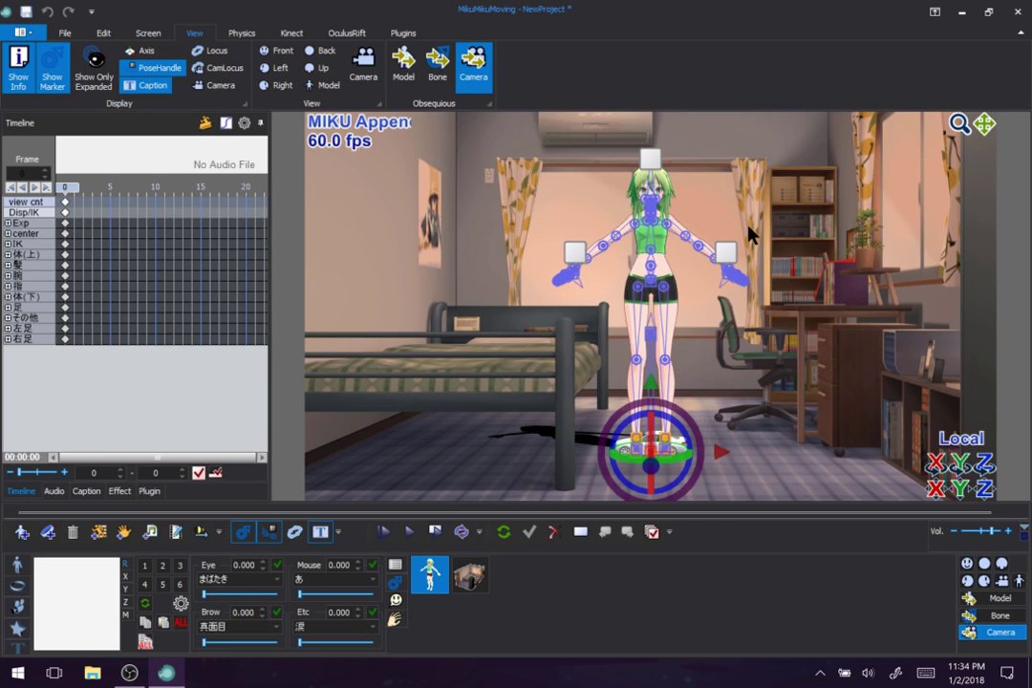
drag(744, 242, 688, 250)
drag(564, 245, 587, 256)
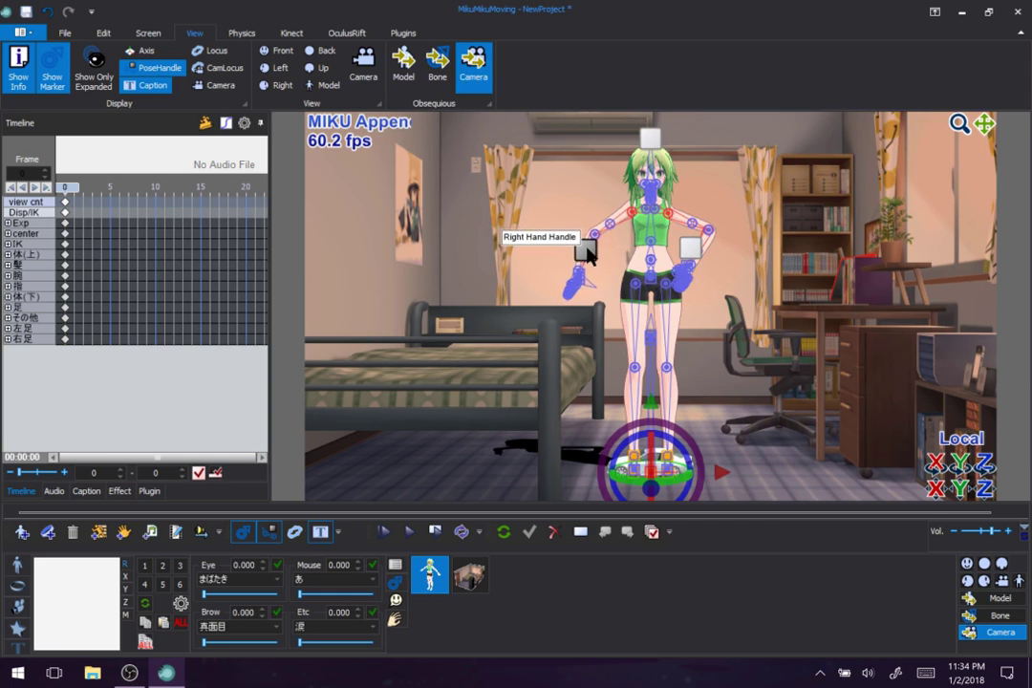
drag(649, 138, 672, 151)
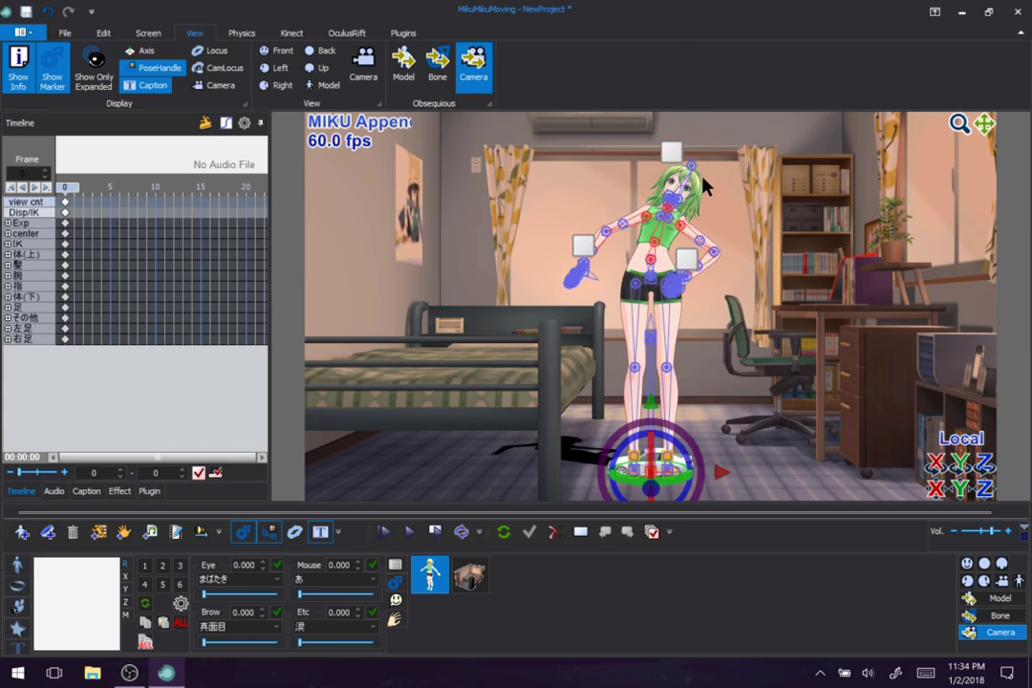
right_drag(704, 183, 791, 263)
drag(732, 258, 590, 291)
drag(739, 412, 572, 450)
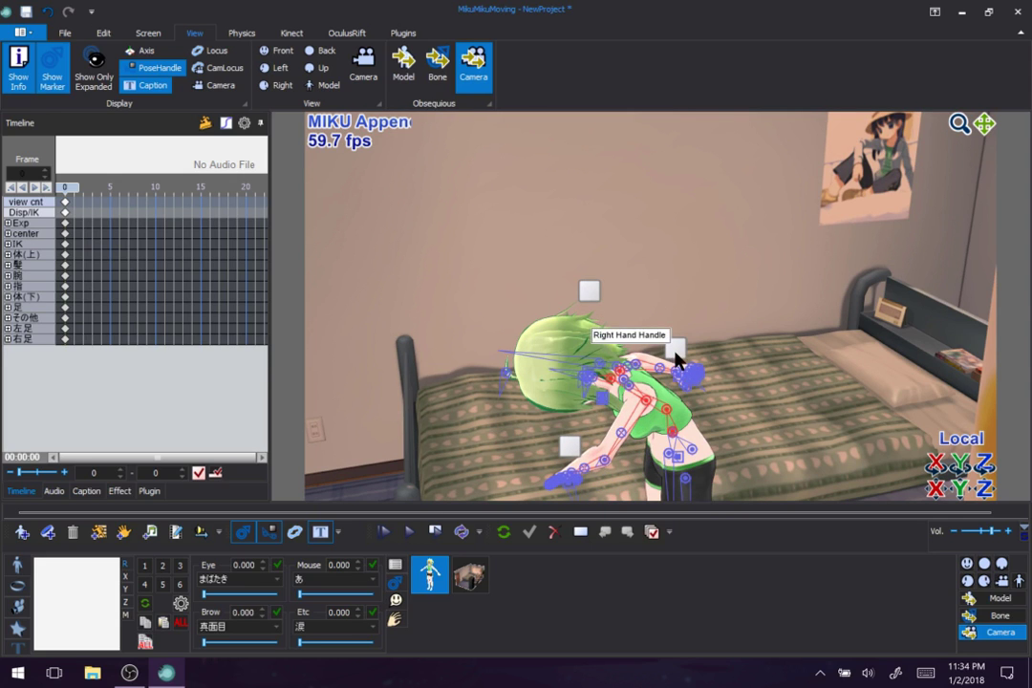
drag(674, 348, 548, 432)
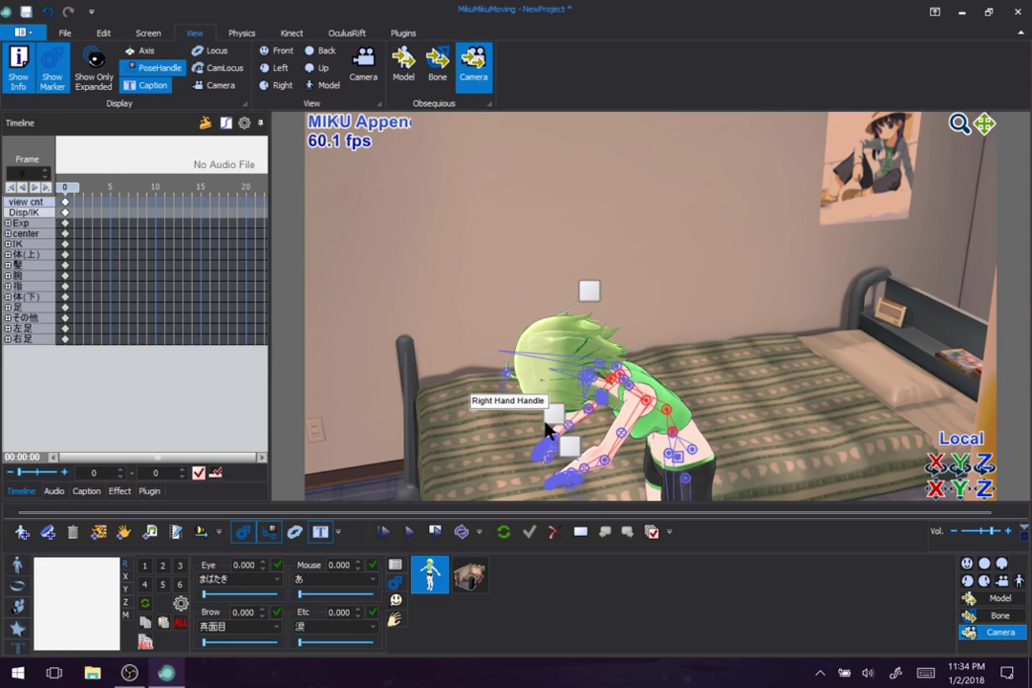
right_drag(682, 302, 775, 211)
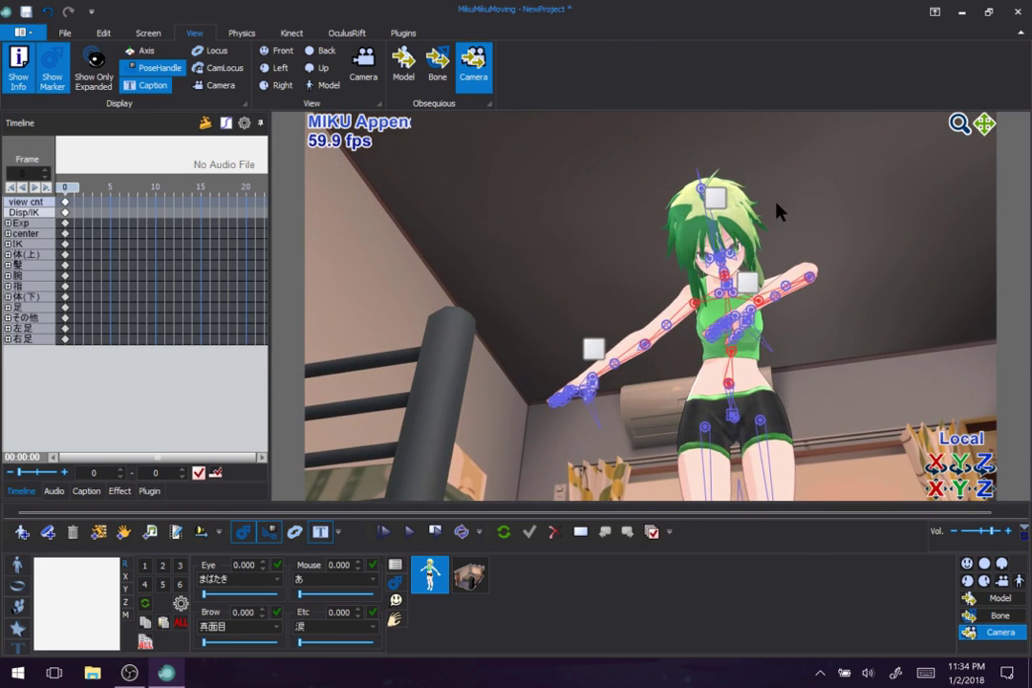
right_drag(779, 209, 796, 248)
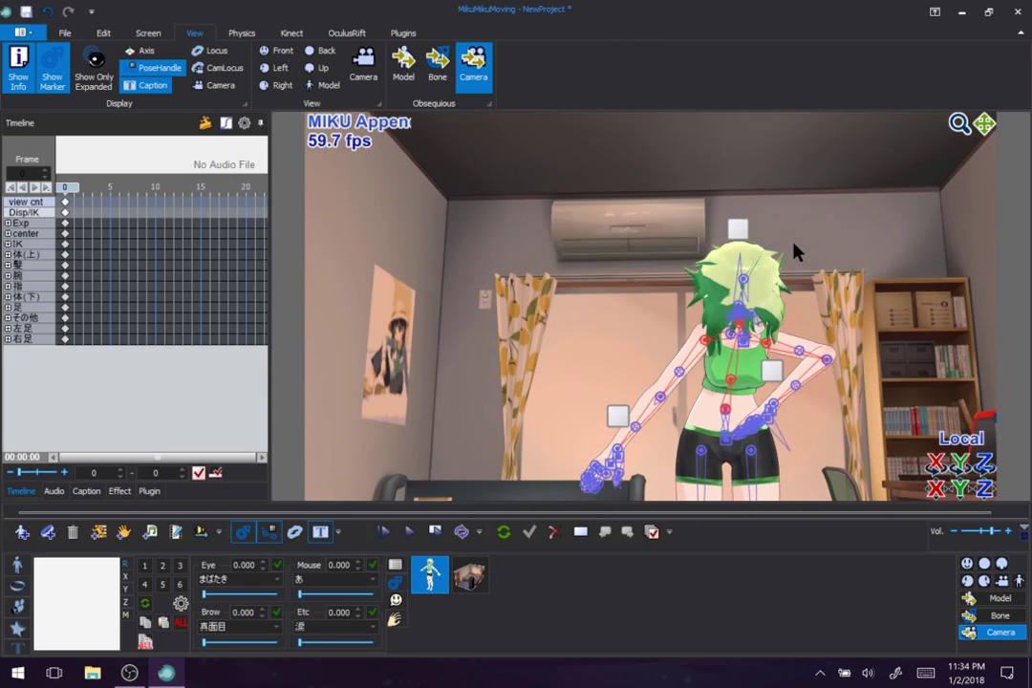
click(504, 531)
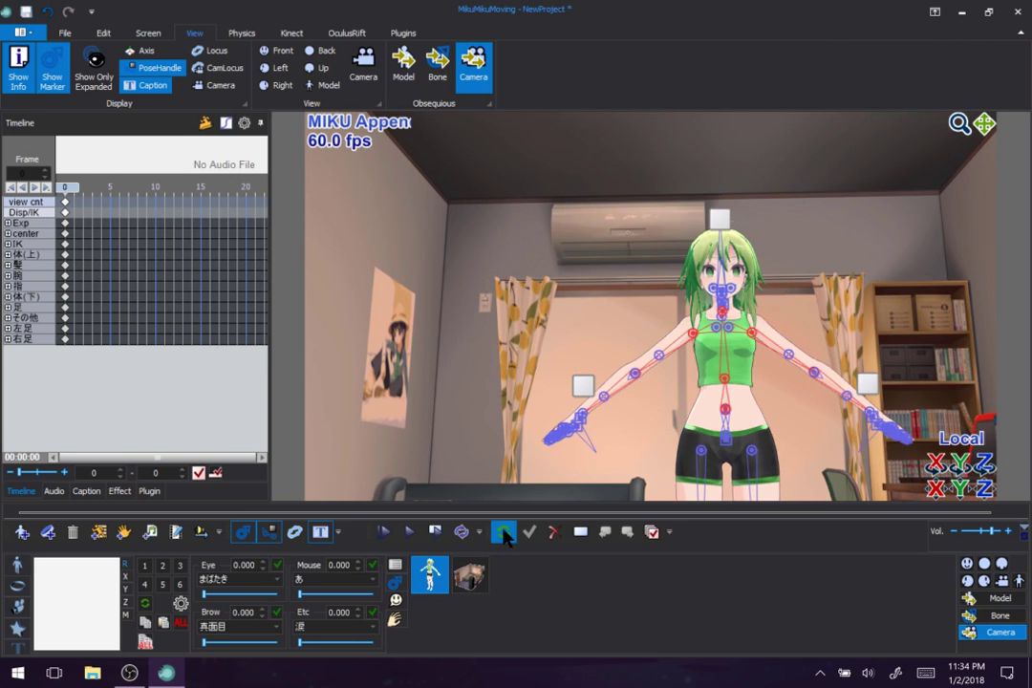
Step: Recentre the room view and switch the pose handles off
scroll(581, 392, down, 5)
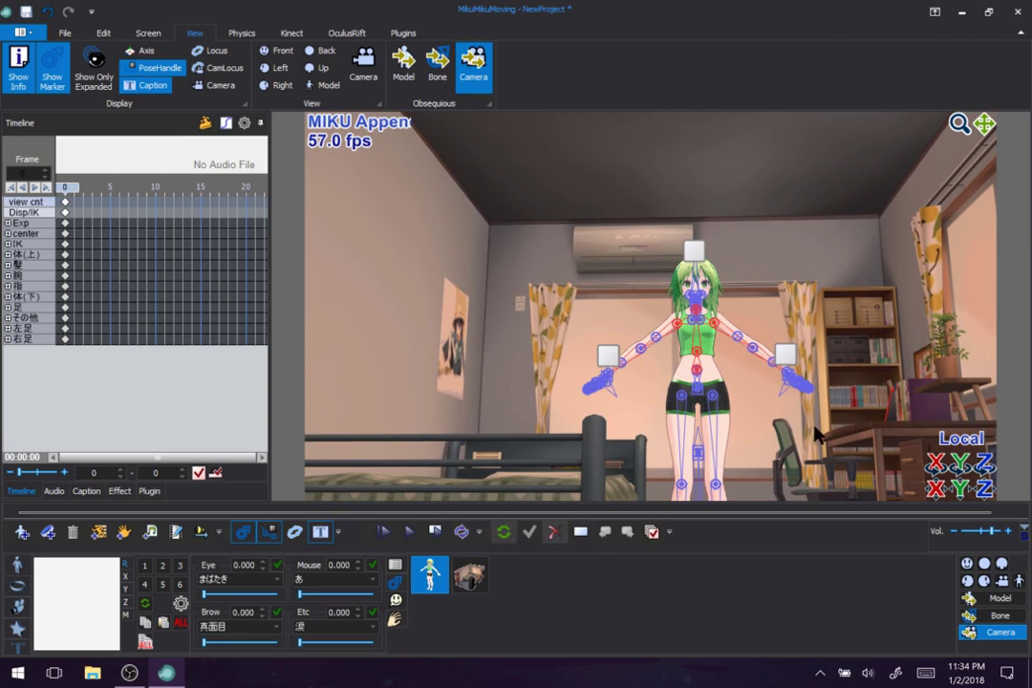
drag(982, 124, 860, 143)
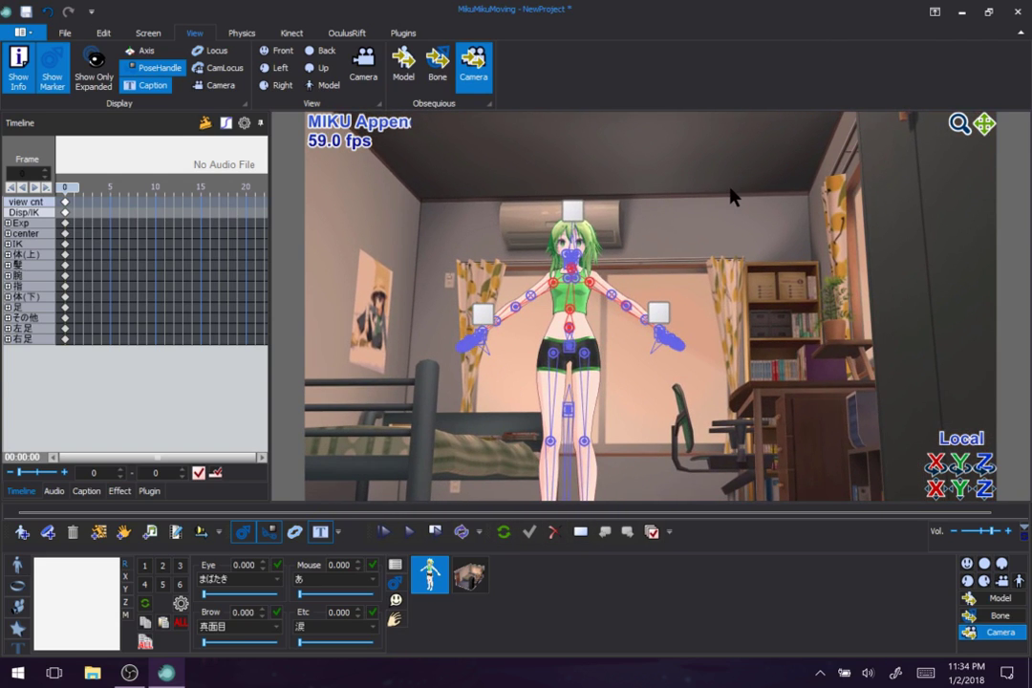
click(153, 68)
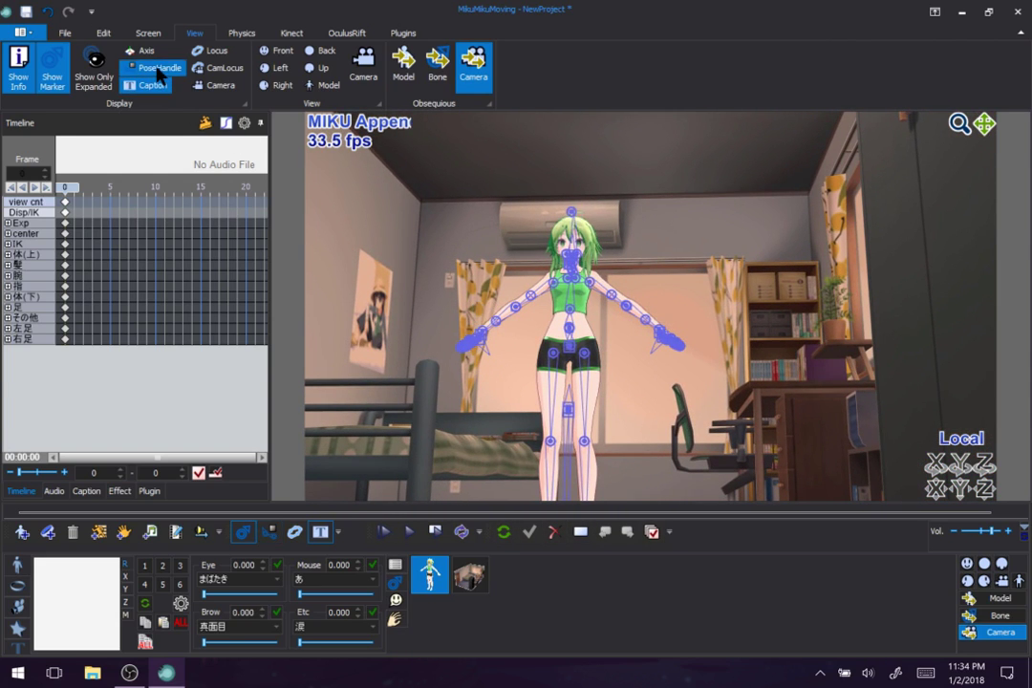
Step: Remove the Show pose handle, Show locus and Show caption toggles from the display toolbar
click(339, 532)
mouse_move(392, 554)
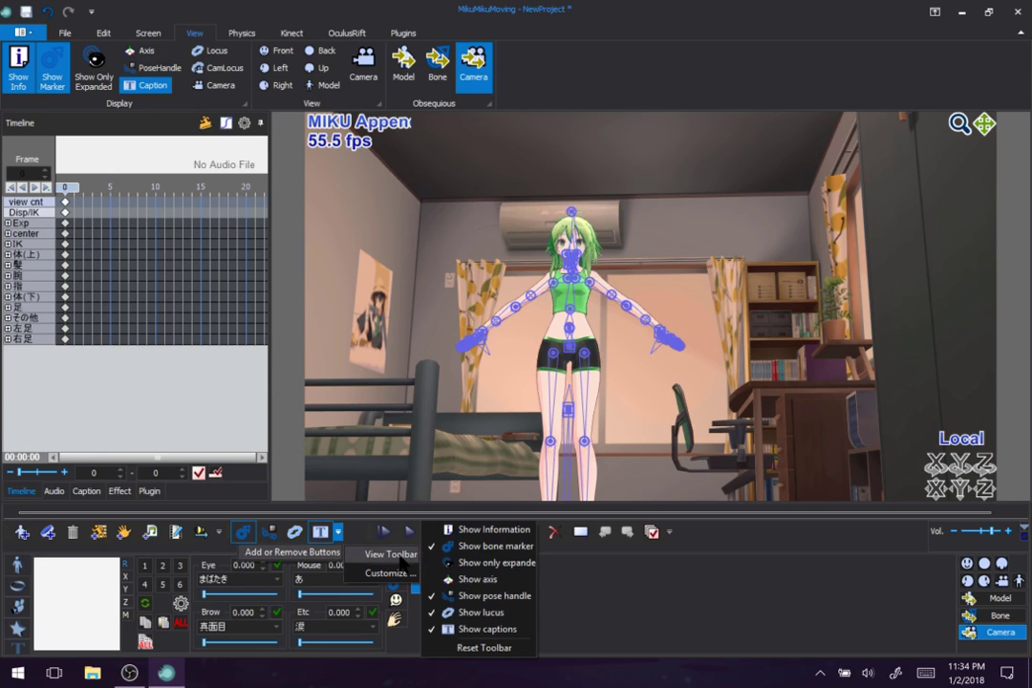
click(509, 597)
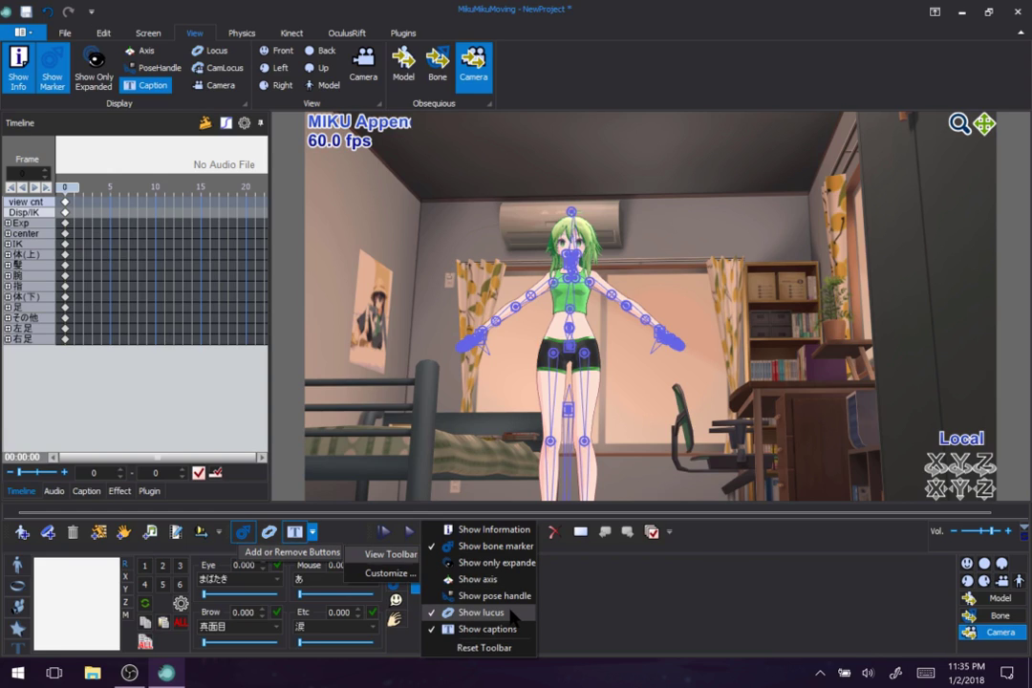
click(511, 614)
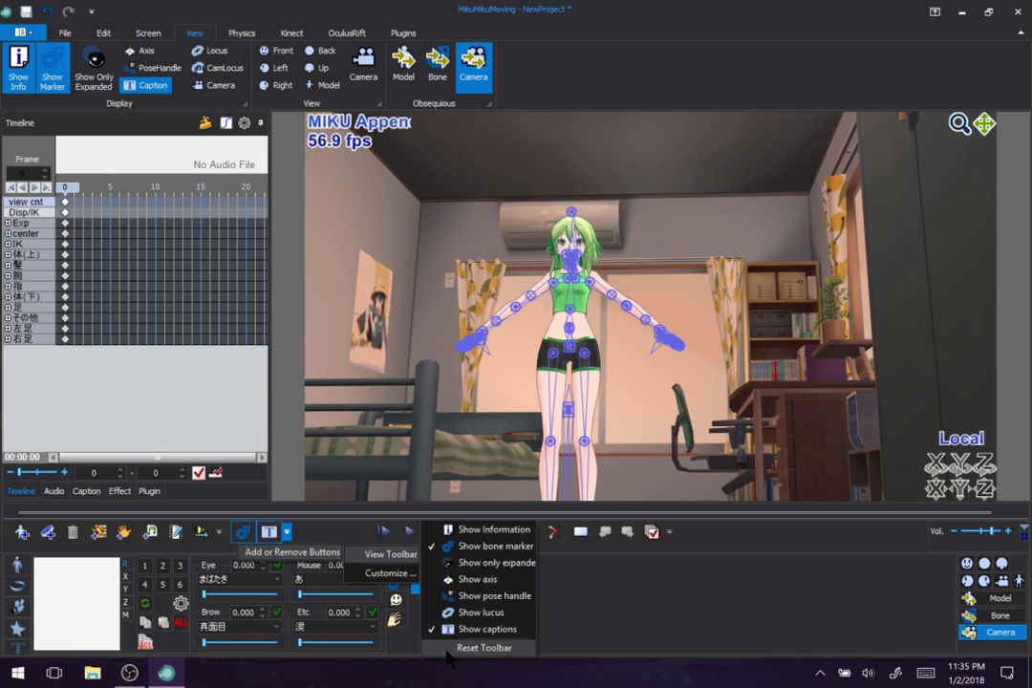
click(643, 640)
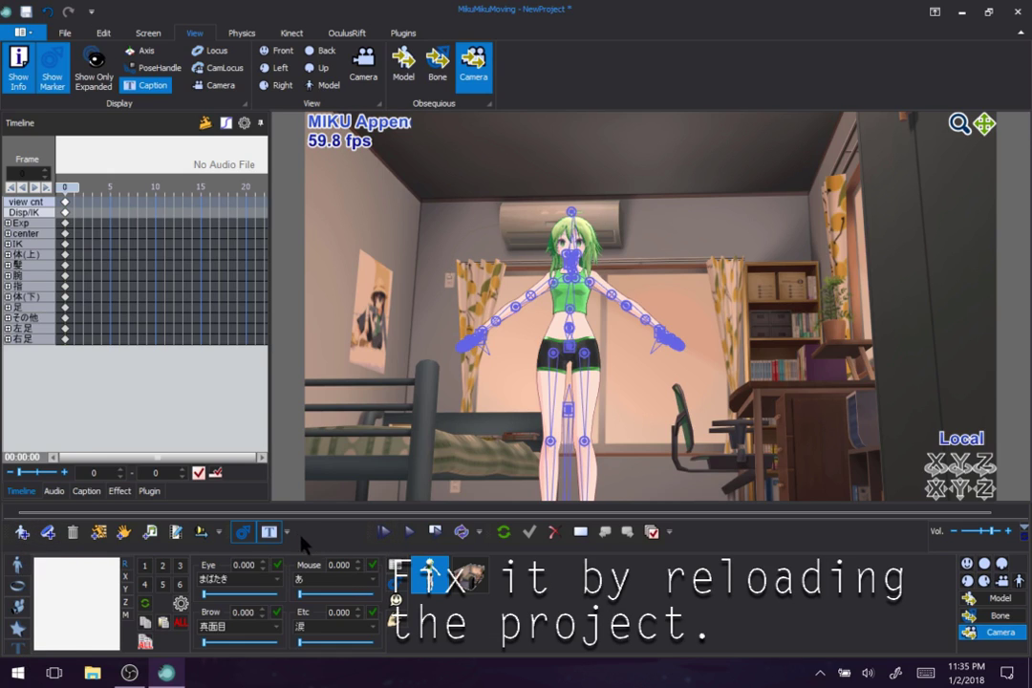
mouse_move(285, 556)
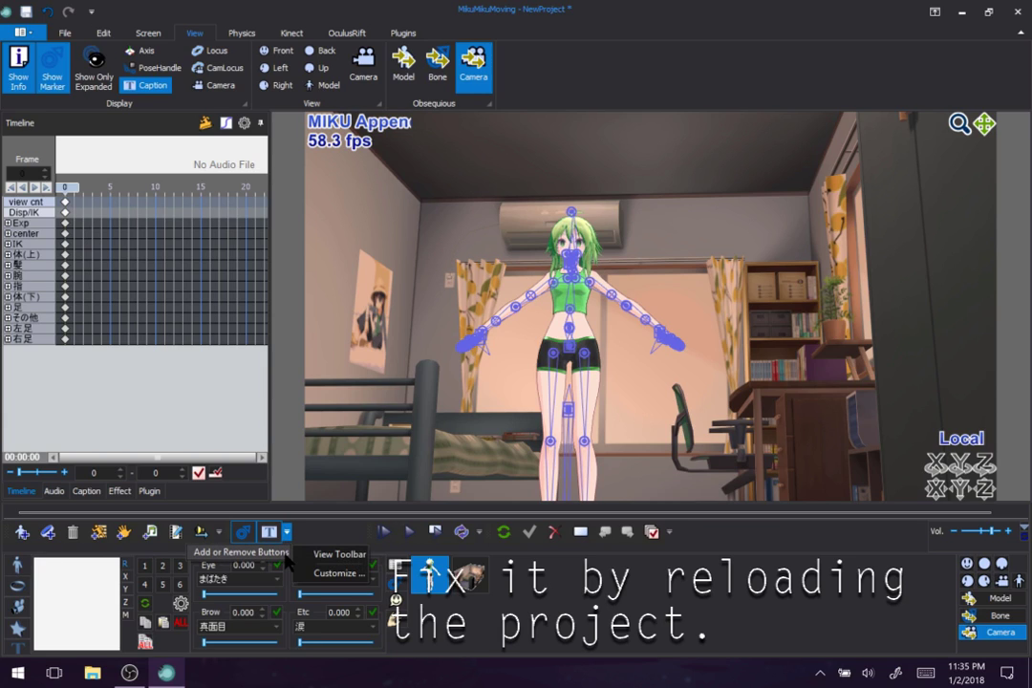
mouse_move(354, 559)
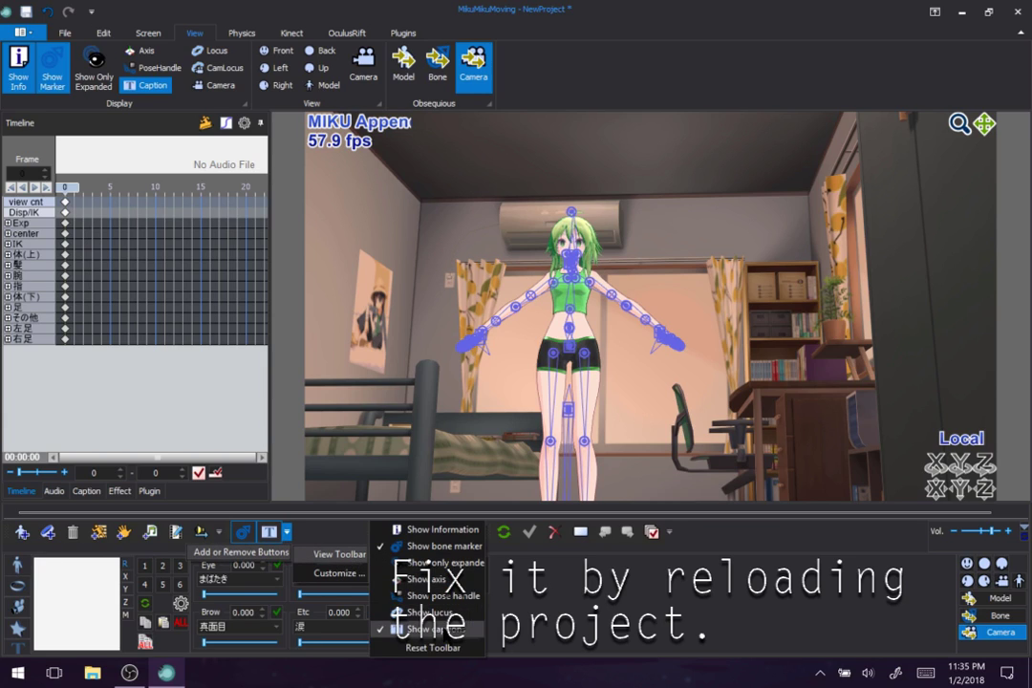
click(569, 612)
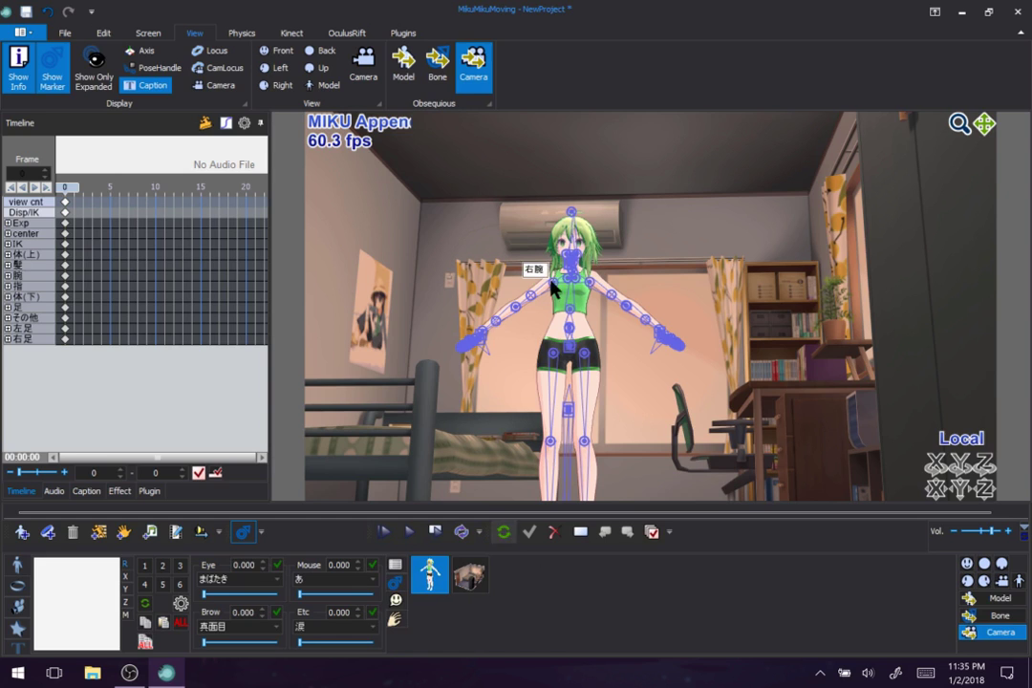
right_drag(504, 338, 512, 365)
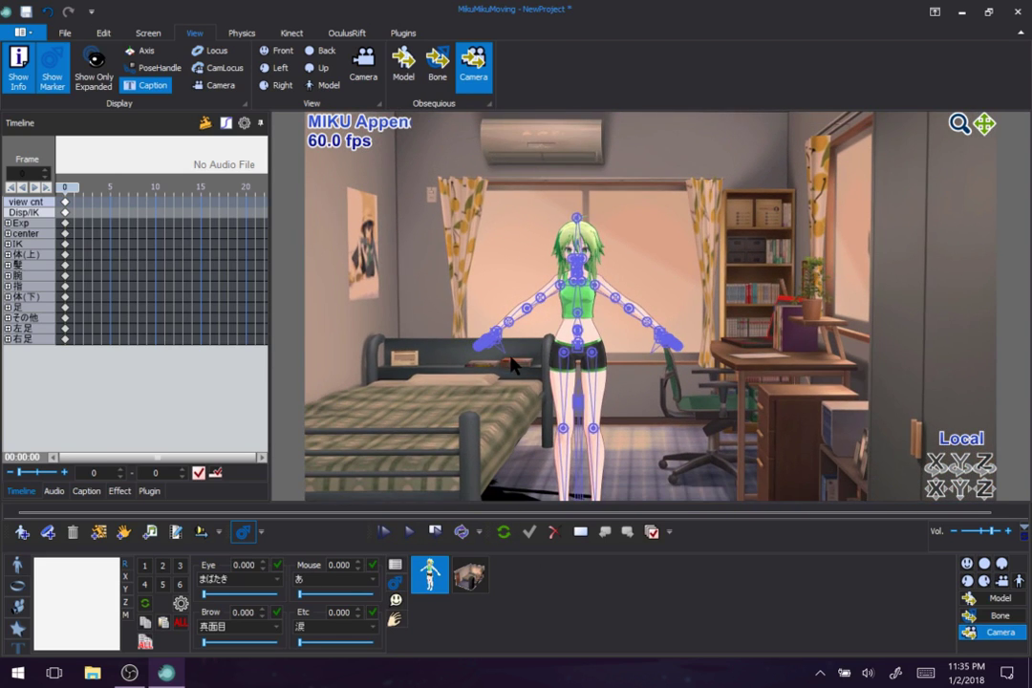
Step: Remove Load Model, Load Accessory, Remove Model and Import Pose from the file toolbar, then reset it
click(219, 532)
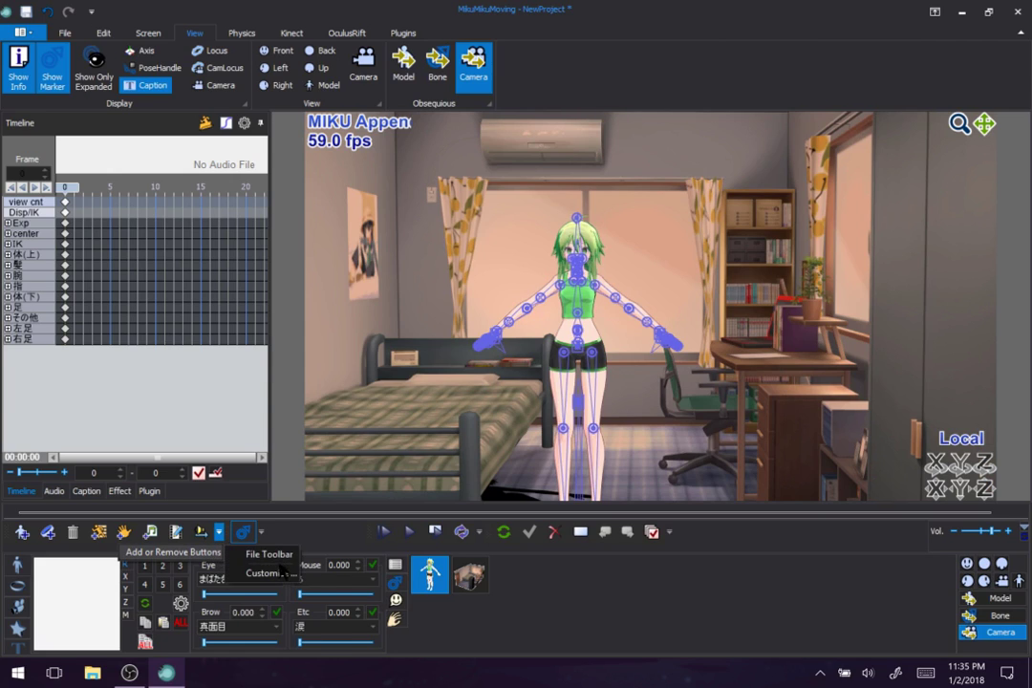
mouse_move(283, 560)
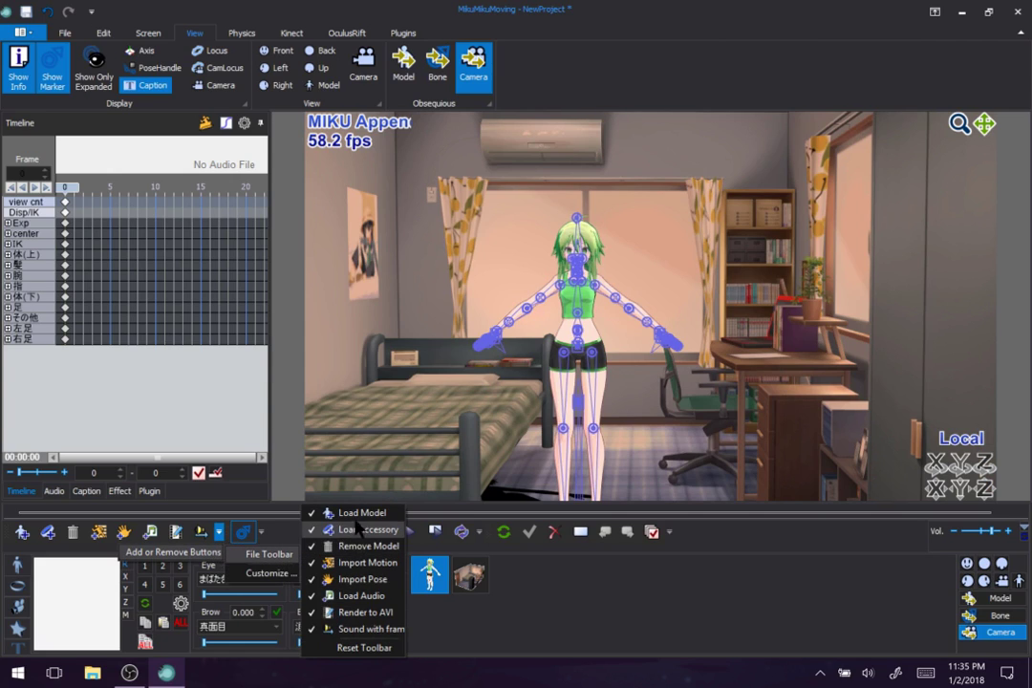
click(65, 33)
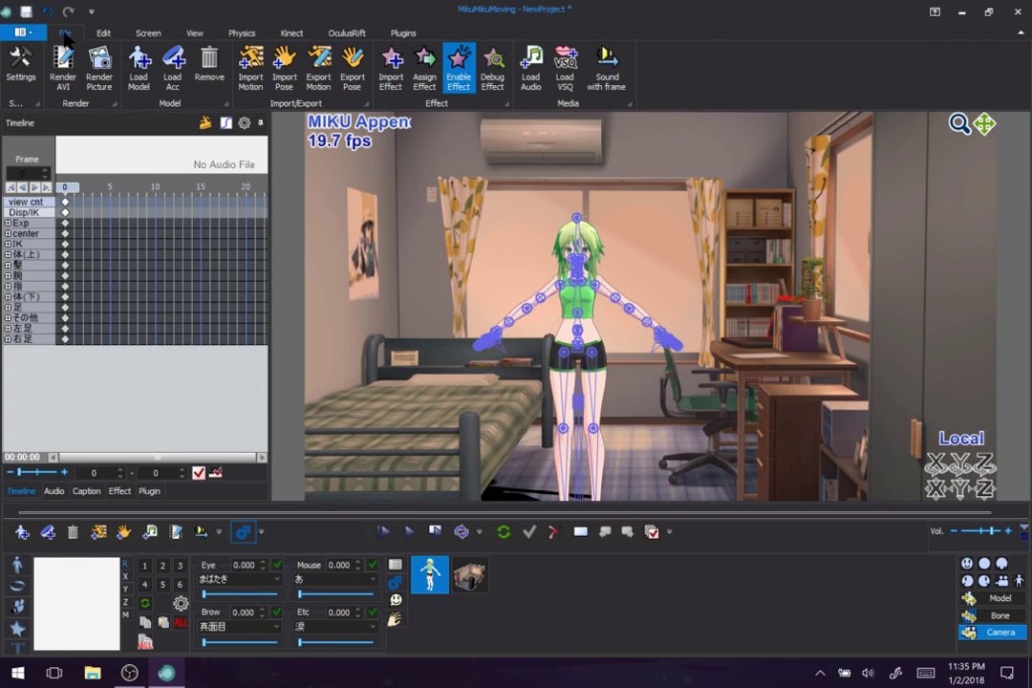
click(219, 531)
mouse_move(270, 554)
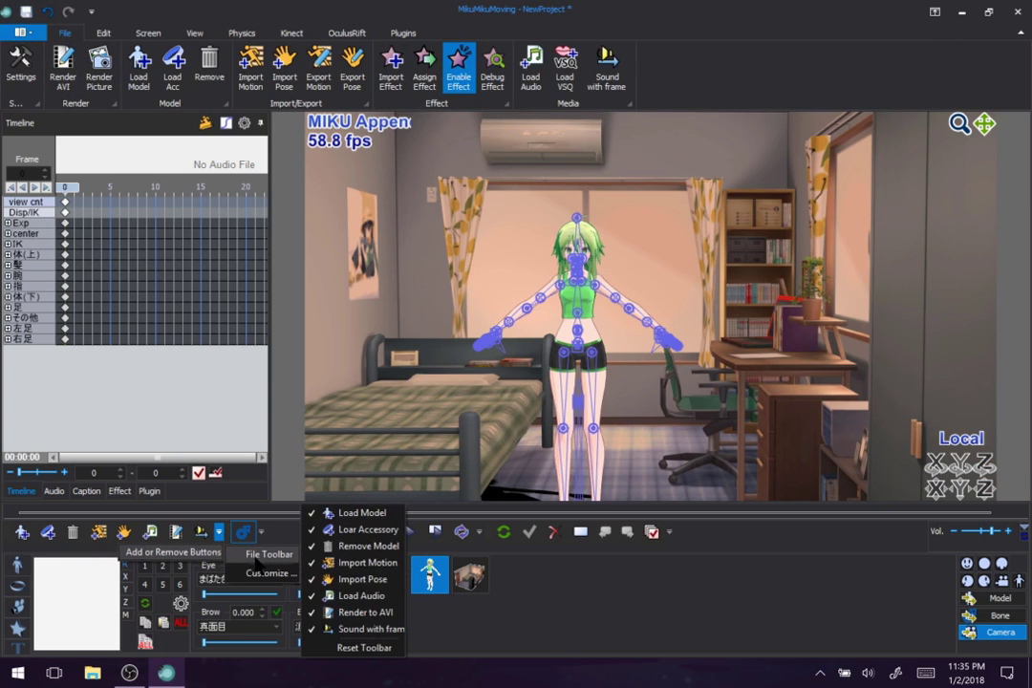
click(357, 528)
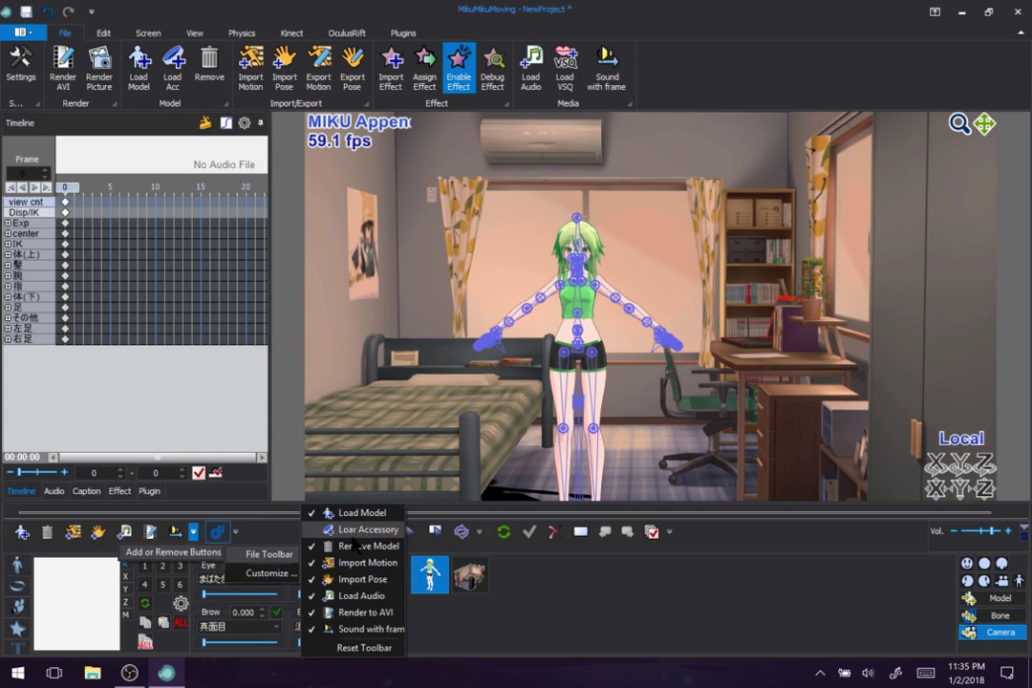
click(359, 546)
click(358, 513)
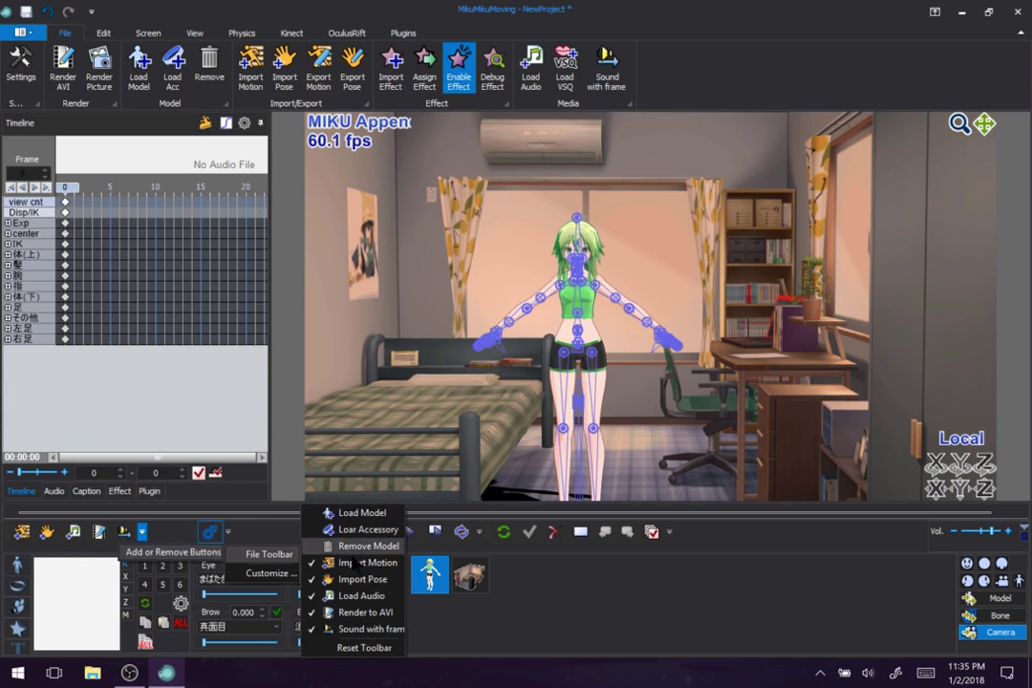
click(363, 579)
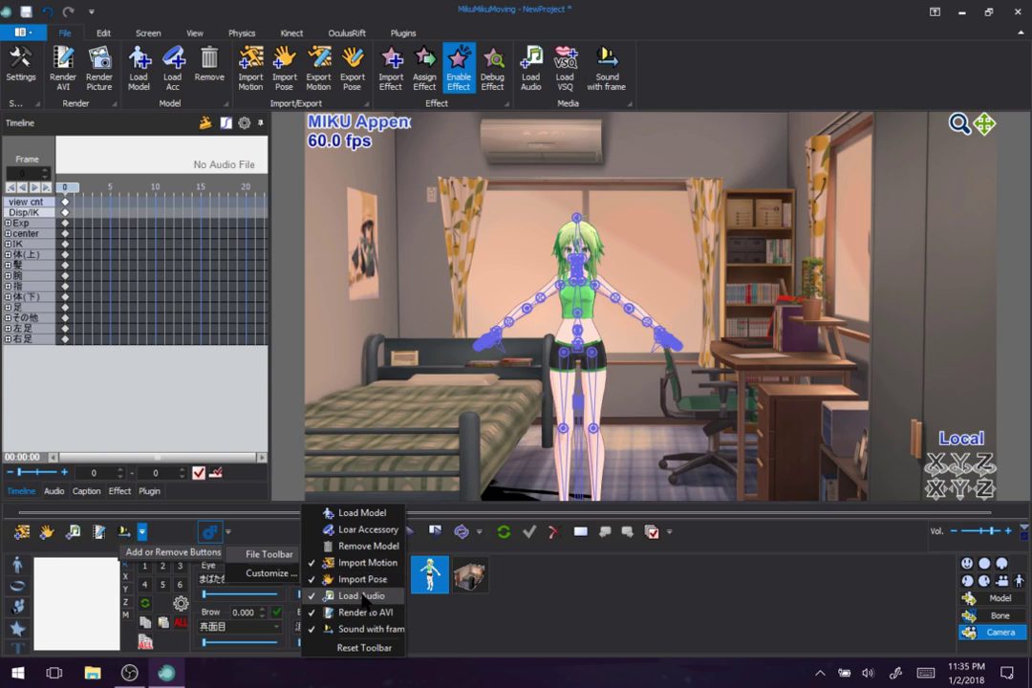
click(364, 648)
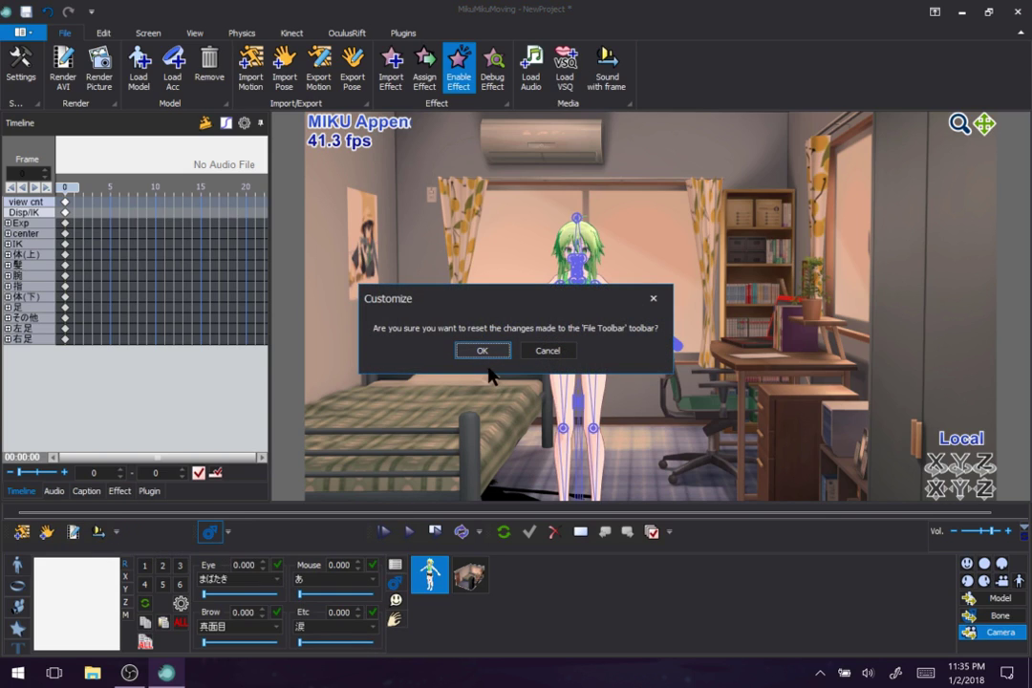
click(484, 351)
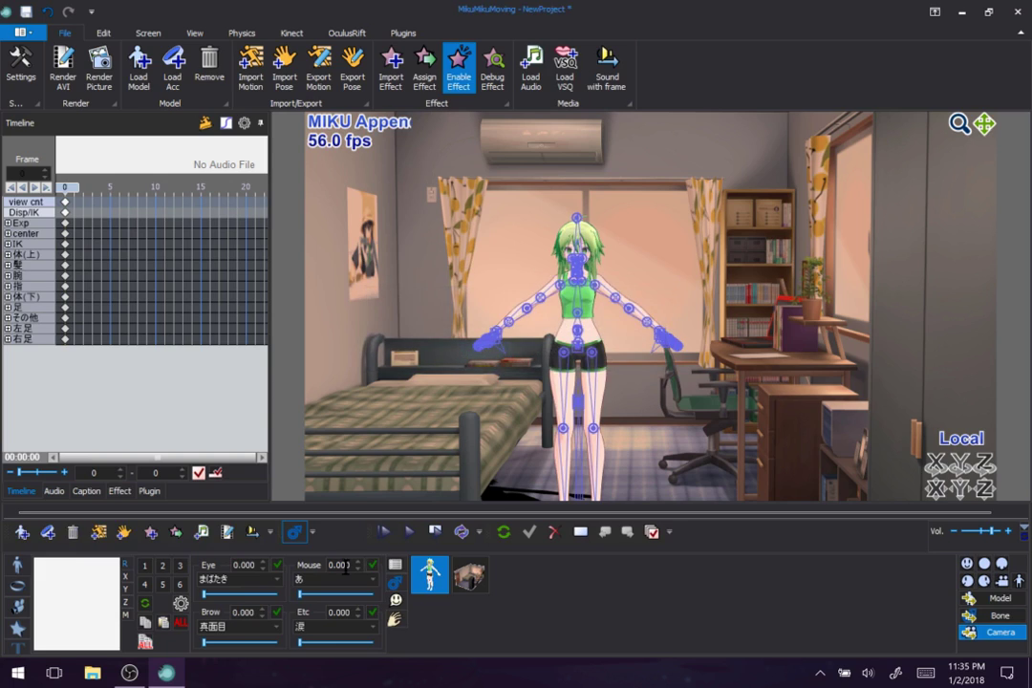
Step: Hide the File Toolbar after toggling it back on once, and shift the playback toolbar left
click(272, 531)
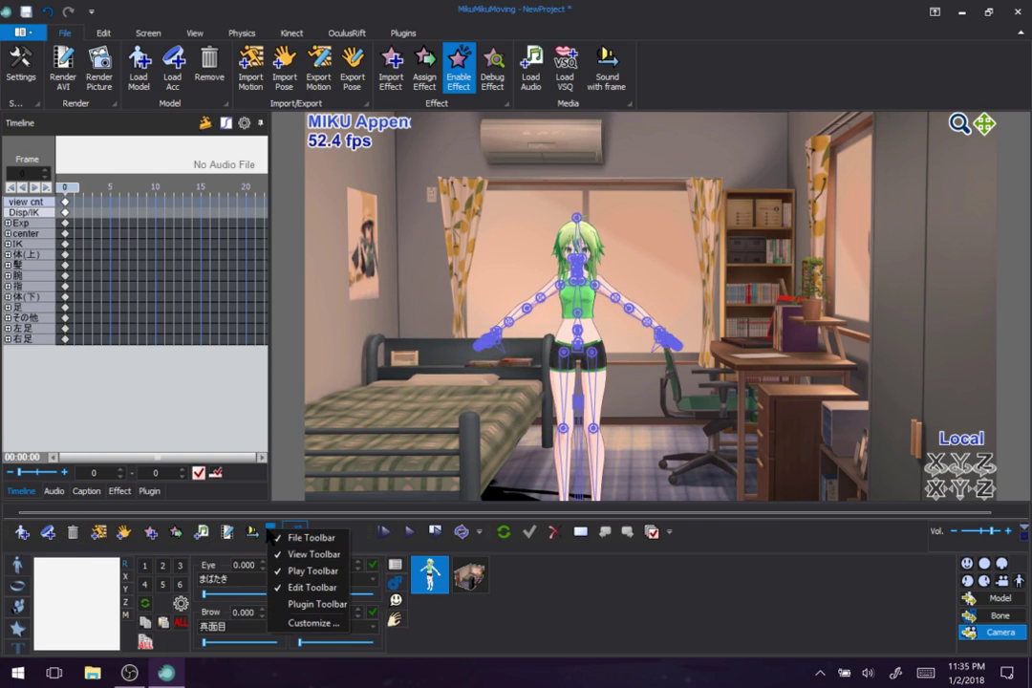
click(325, 553)
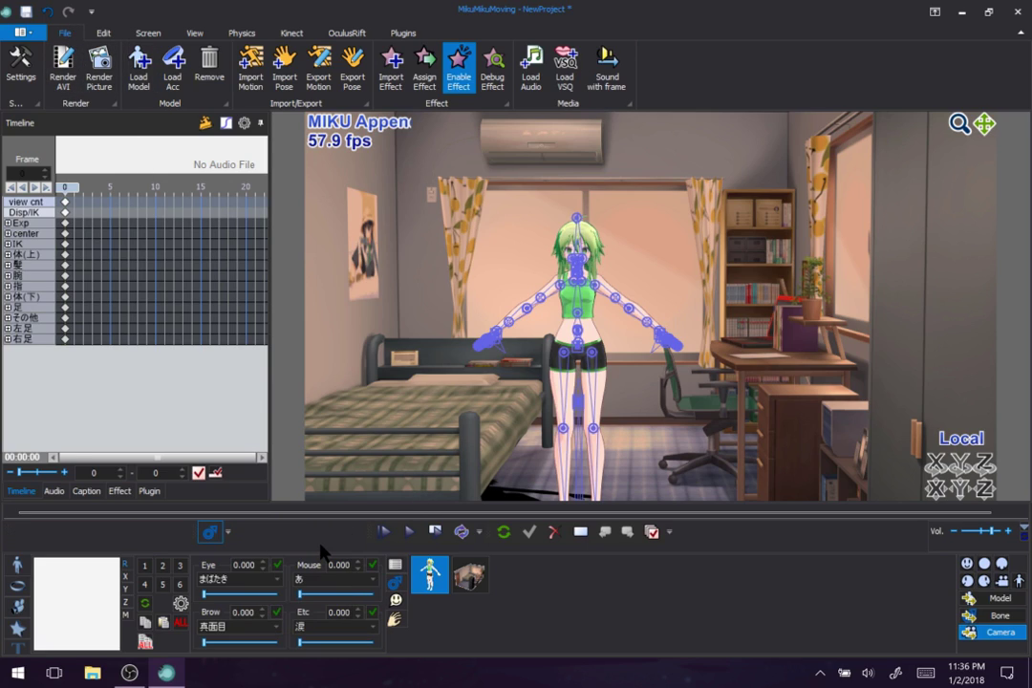
right_click(246, 543)
click(255, 551)
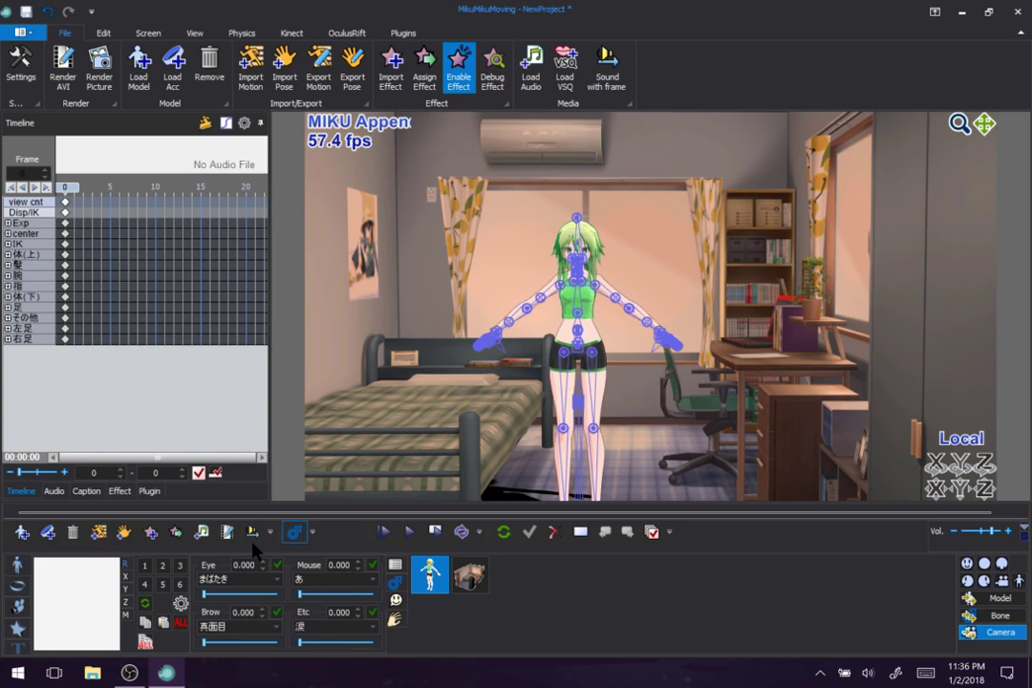
right_click(325, 534)
click(344, 546)
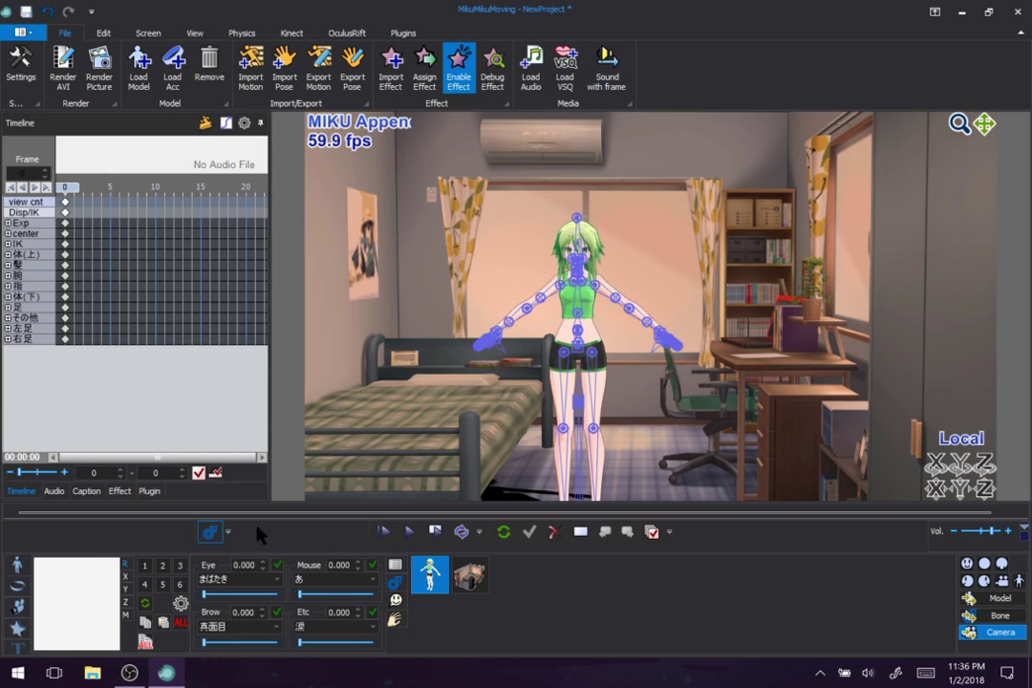
drag(374, 532, 204, 541)
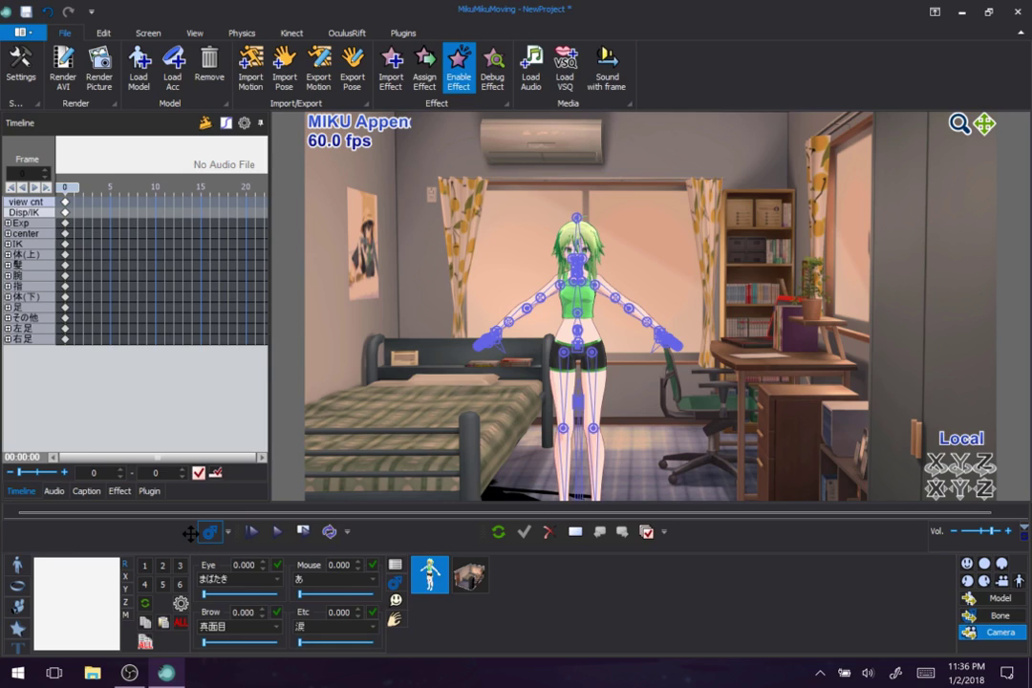
Step: Dock the view toolbar at the far left with the playback and edit toolbars right beside it
drag(192, 540, 5, 543)
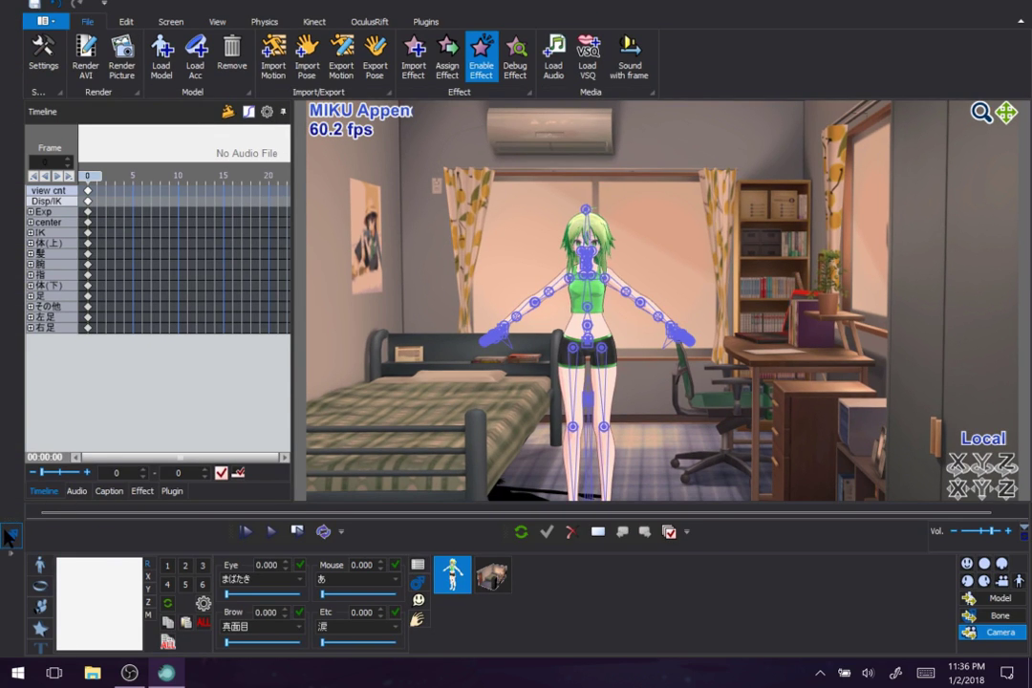
mouse_move(7, 538)
mouse_down()
mouse_move(28, 543)
mouse_move(7, 532)
mouse_up()
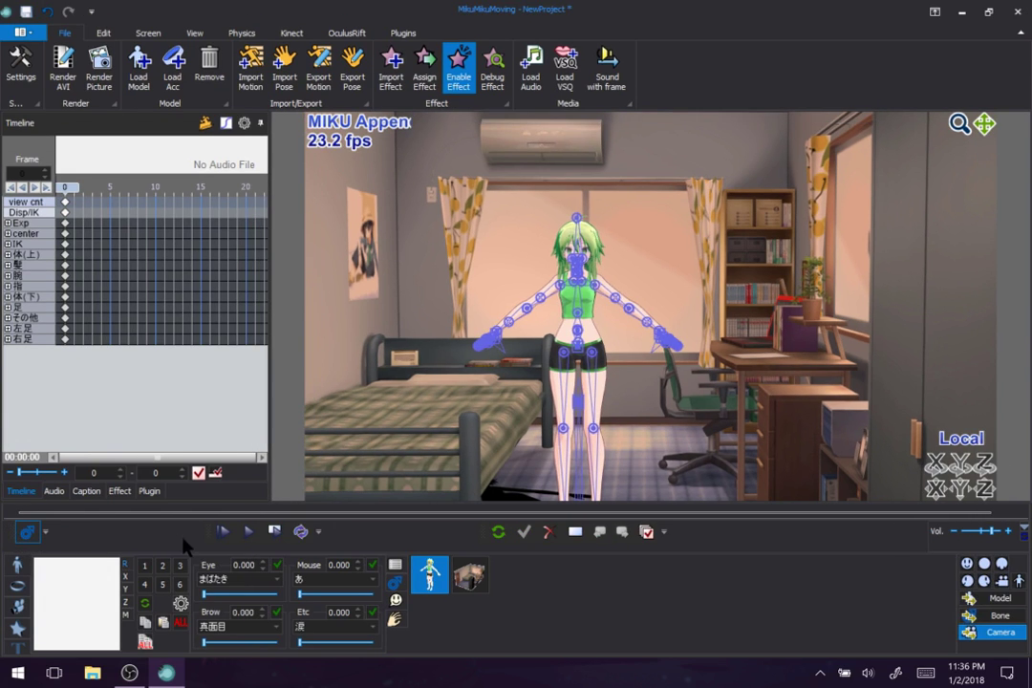
drag(209, 532, 57, 534)
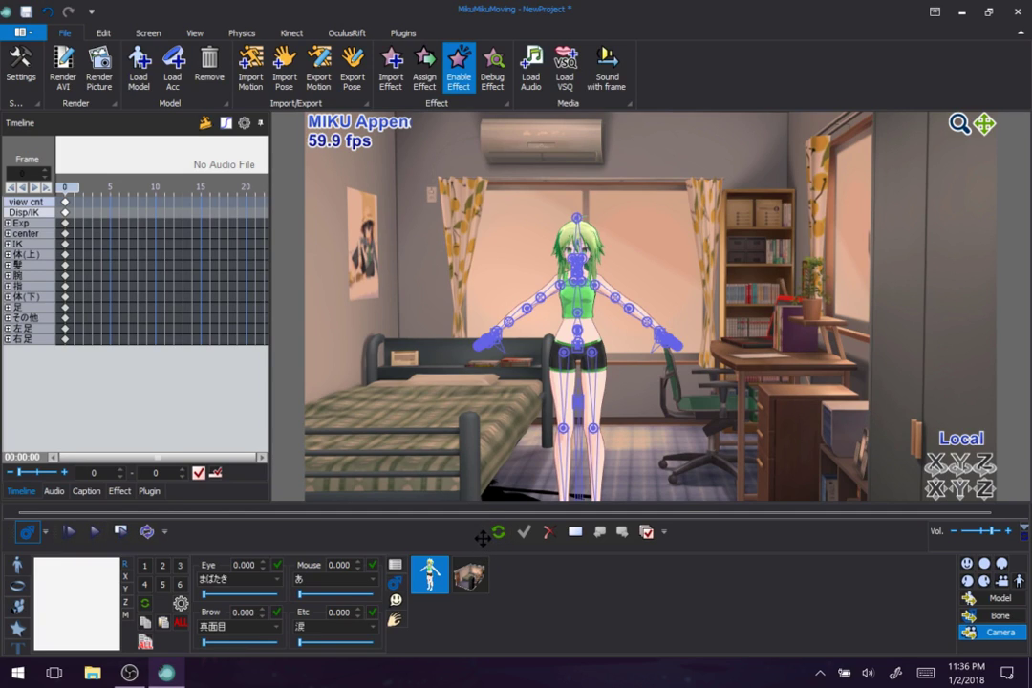
drag(483, 538, 188, 532)
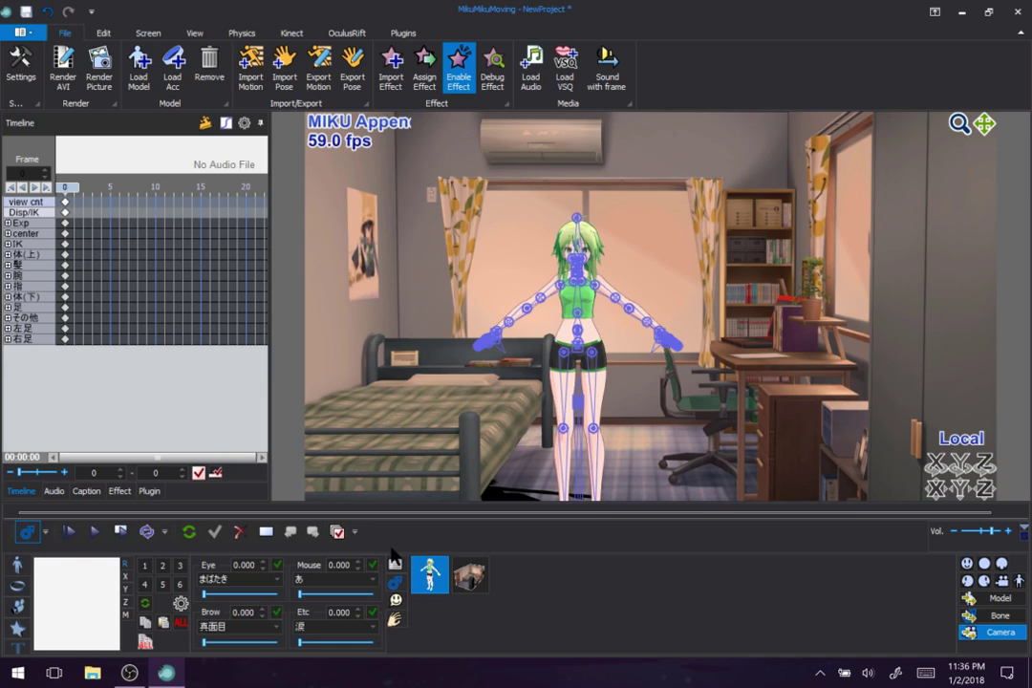
Step: Open the Customize window from the toolbar context menu and show its Toolbars list
right_click(391, 533)
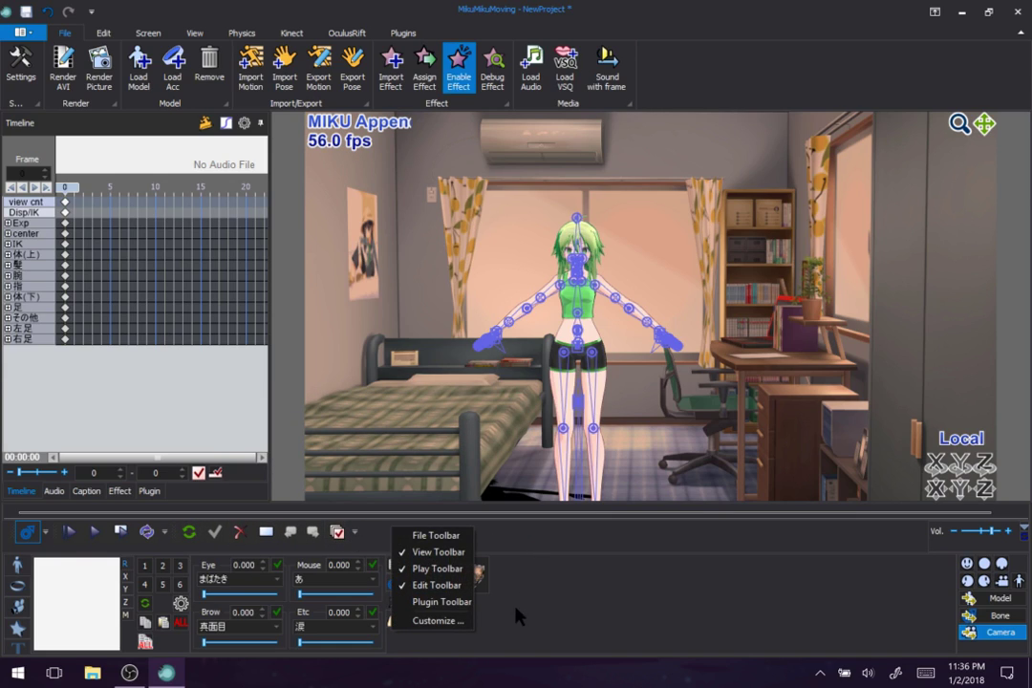
click(457, 626)
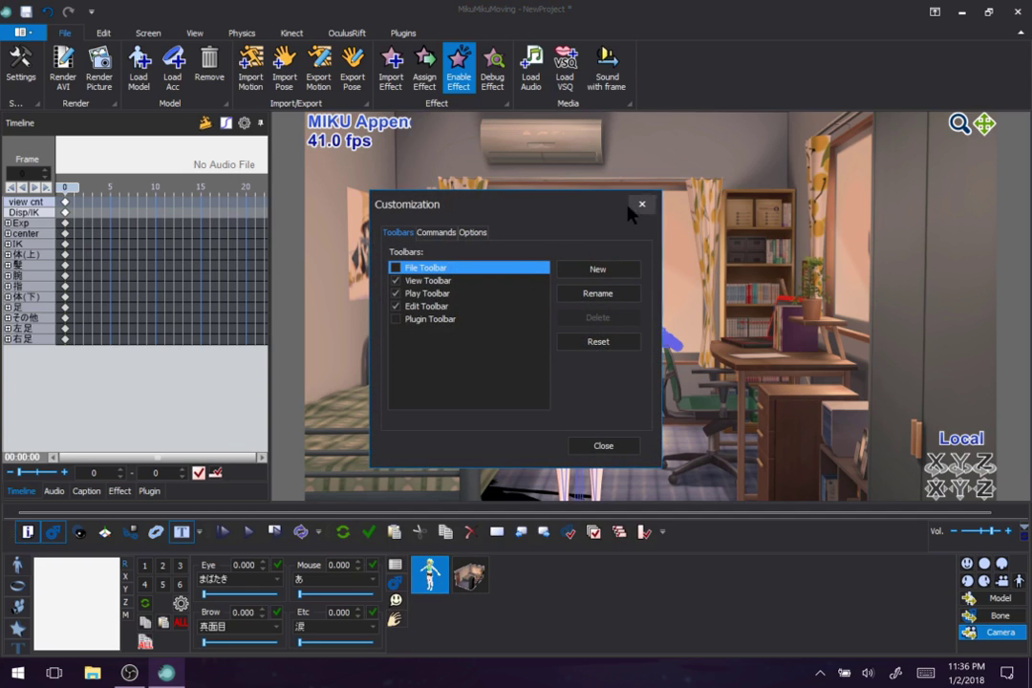
click(641, 204)
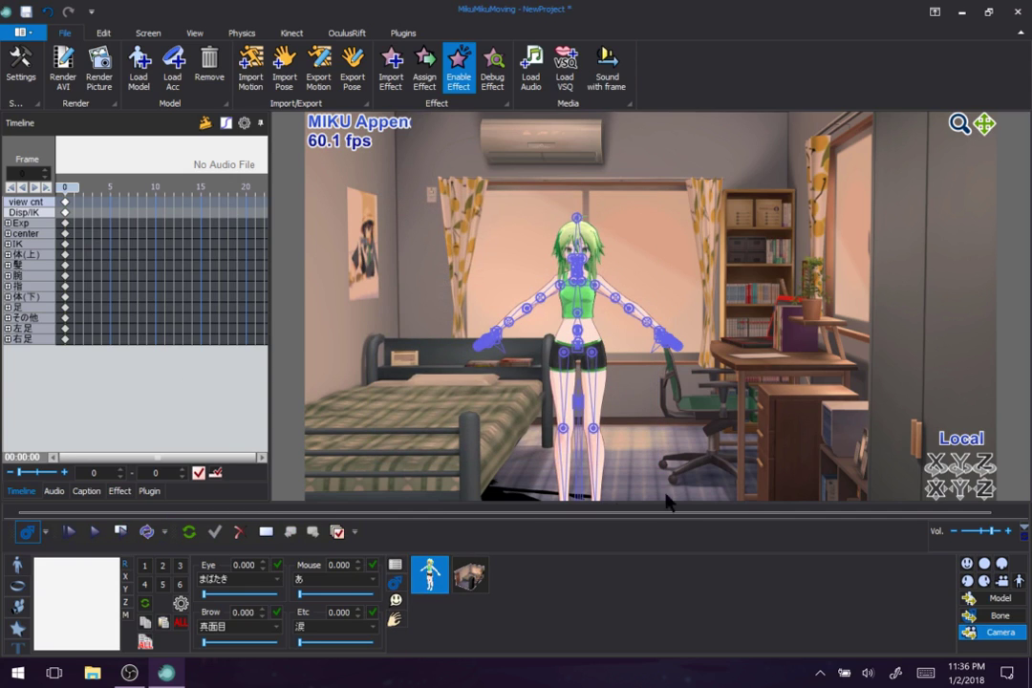
right_click(433, 533)
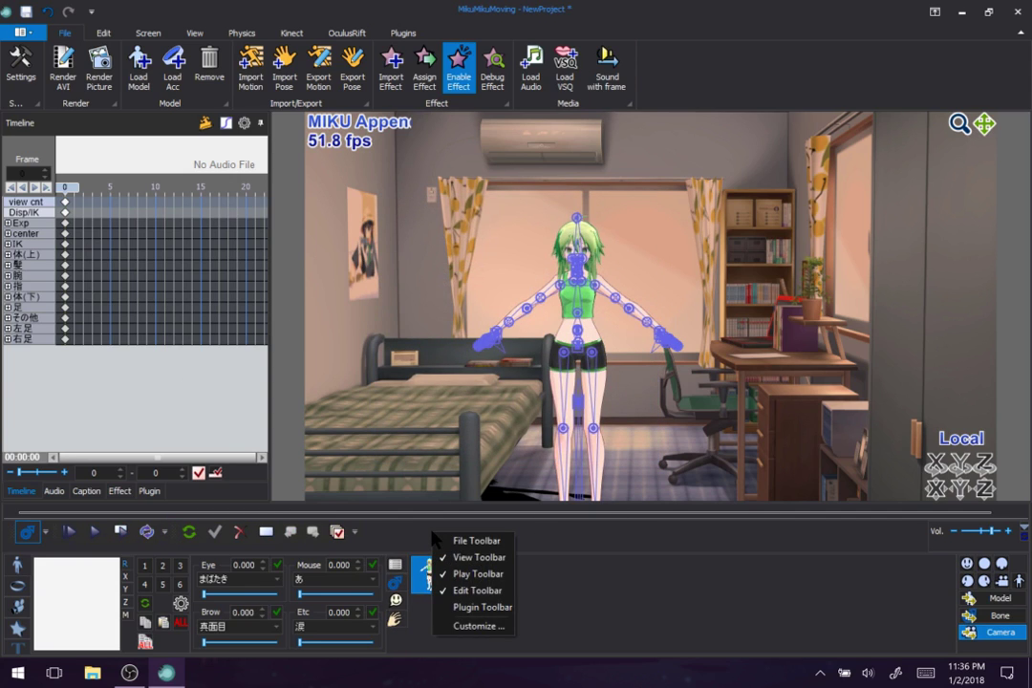
click(474, 626)
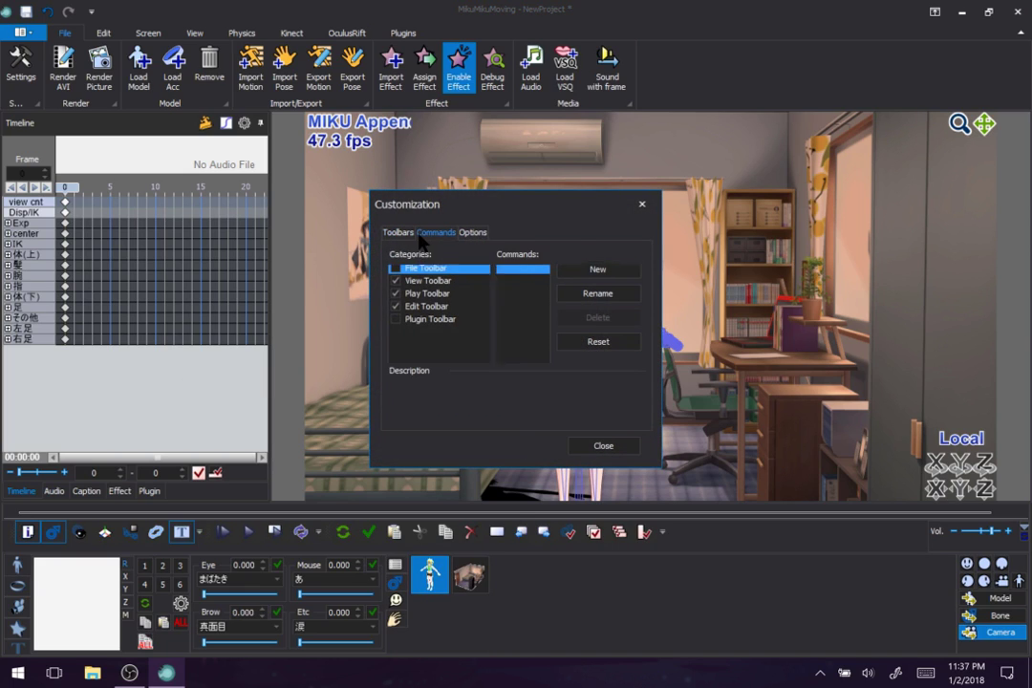
click(421, 234)
click(398, 232)
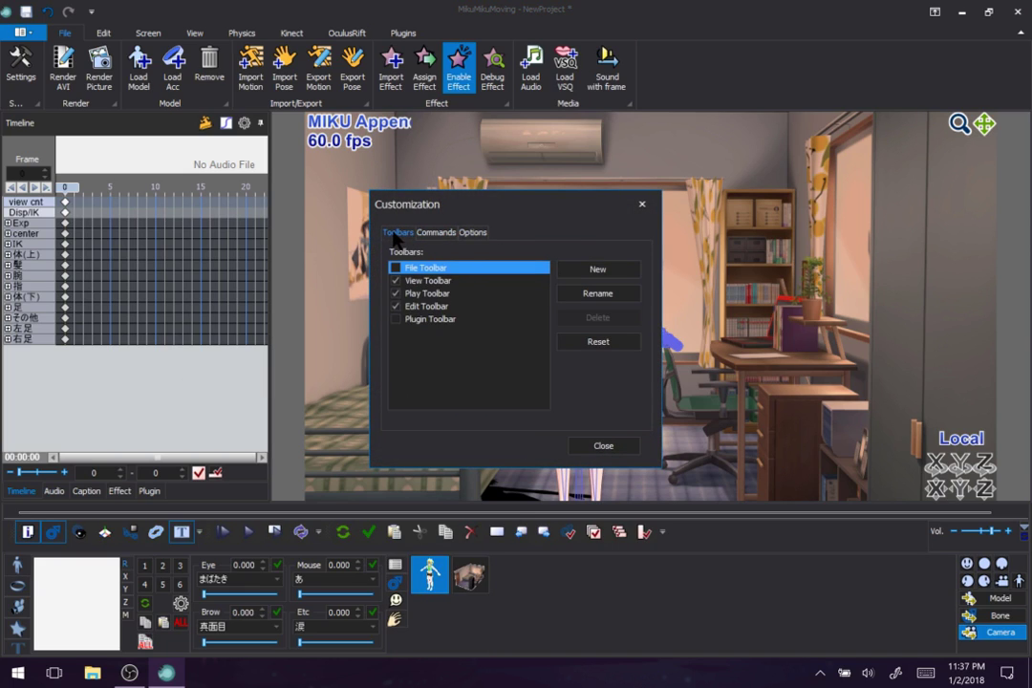
Step: Toggle File Toolbar on and off and Edit Toolbar off and on, leaving File off, Edit on
click(395, 268)
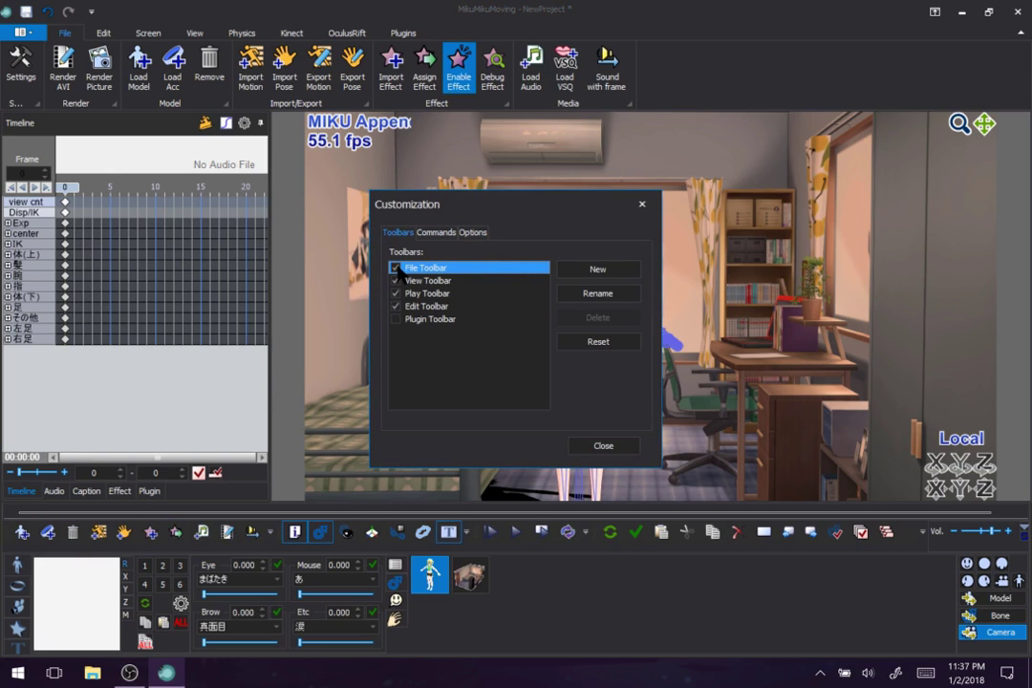
click(395, 268)
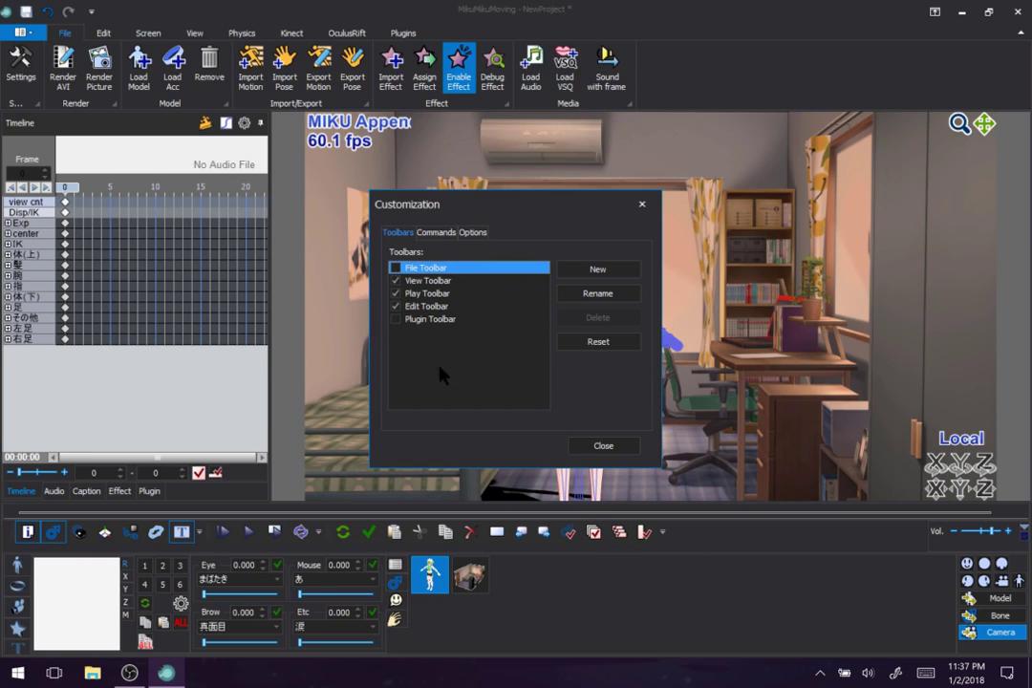
click(397, 307)
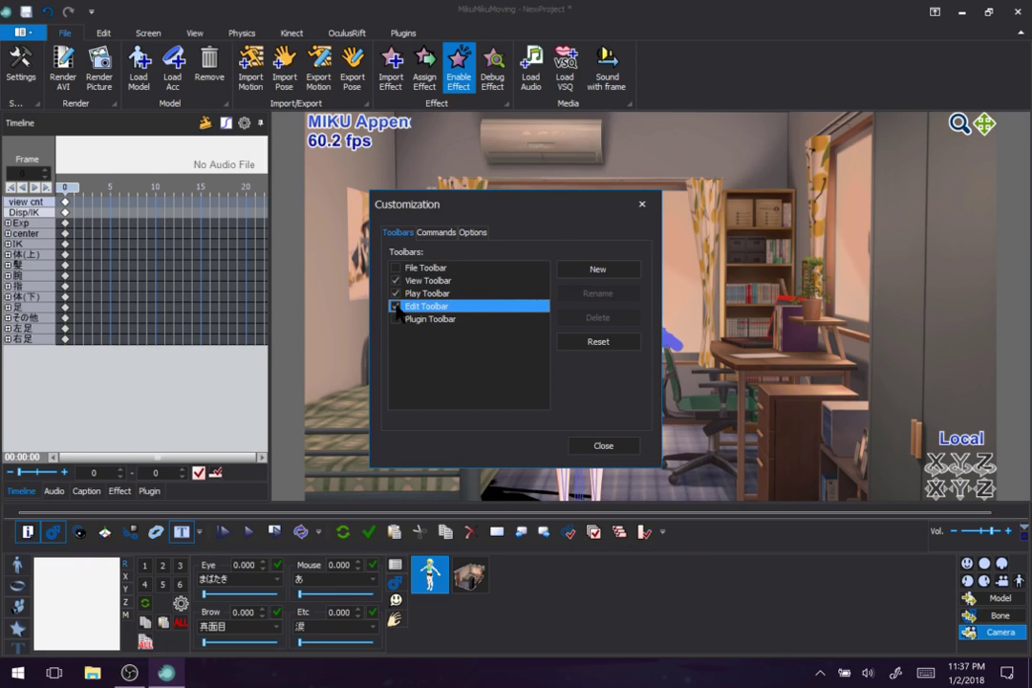
click(396, 307)
click(397, 307)
Step: Move Customization aside and drag a select command, Select unregisted bones and Cut off the edit toolbar
drag(513, 212, 262, 203)
click(619, 534)
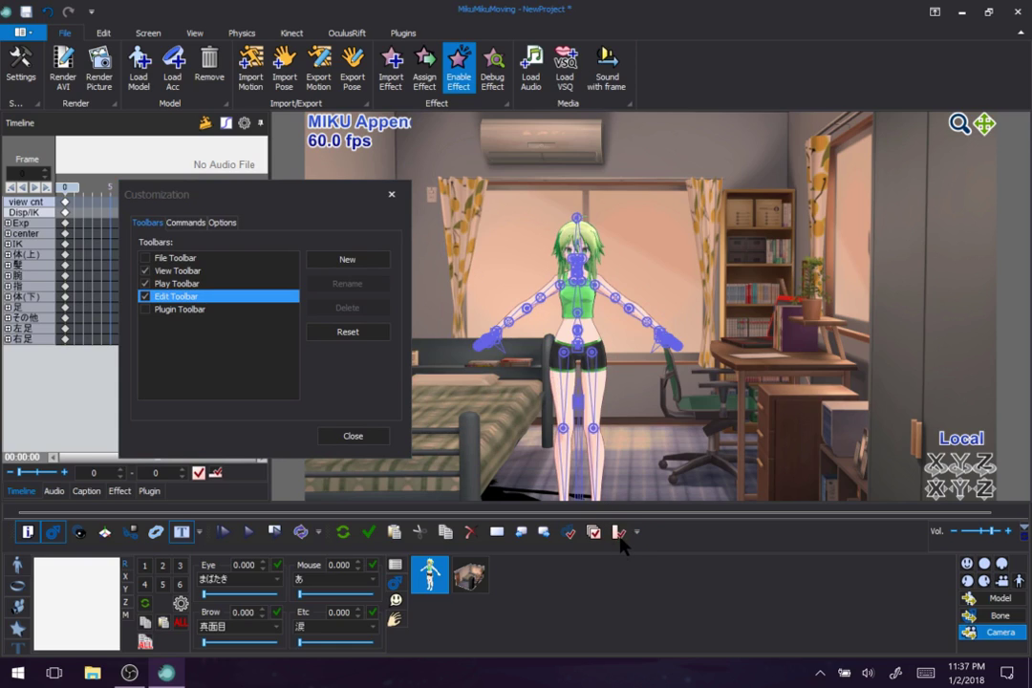
drag(620, 533, 449, 334)
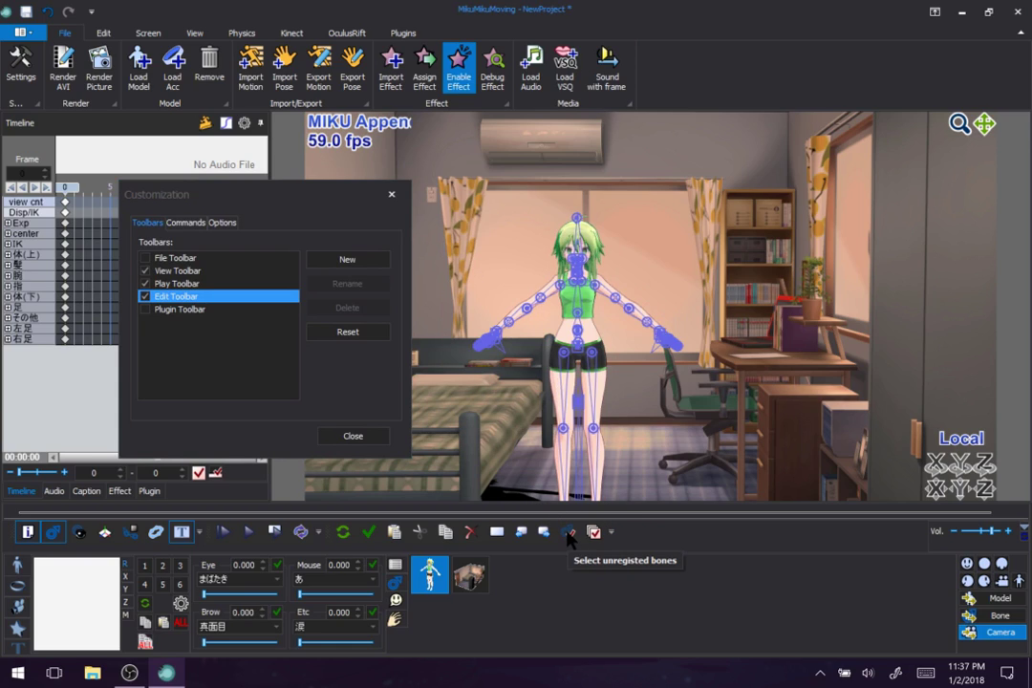
drag(569, 538, 481, 334)
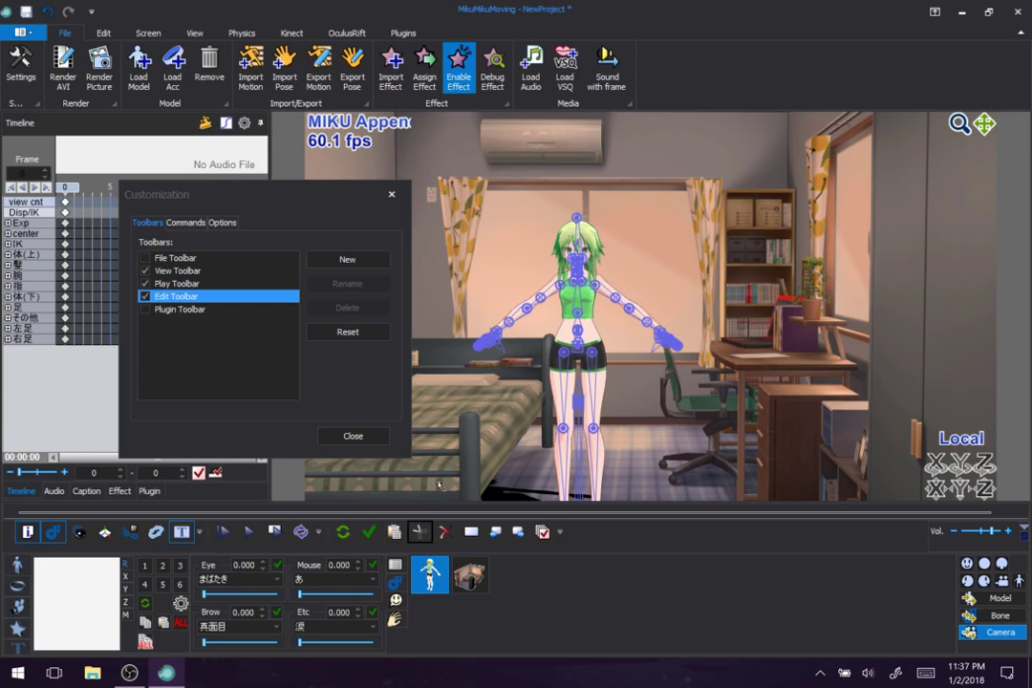
drag(417, 531, 406, 508)
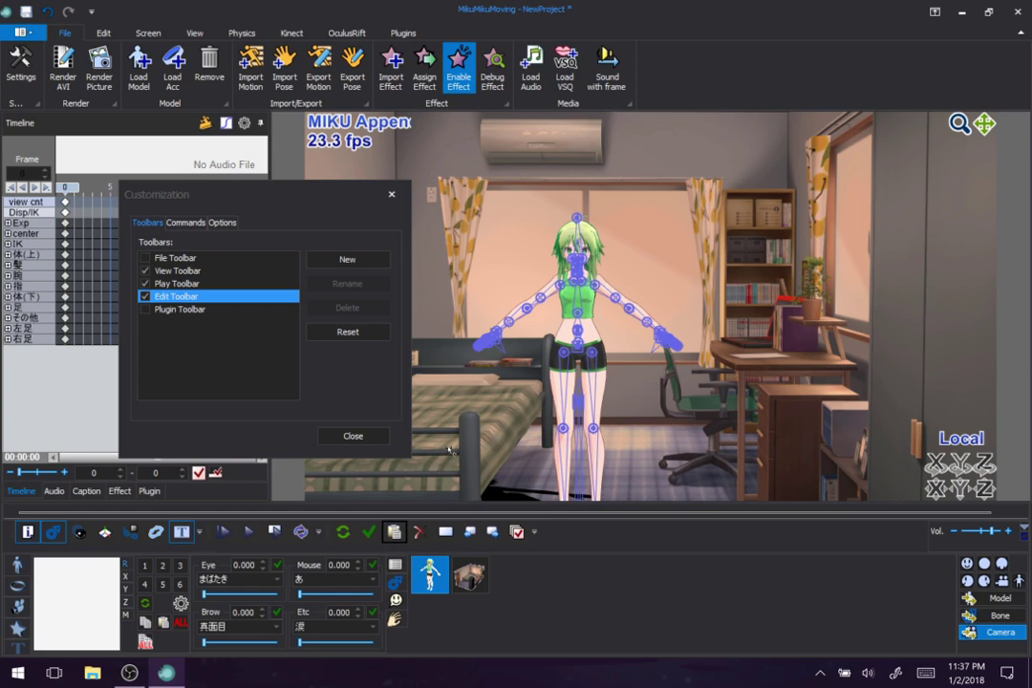
Step: Turn on large toolbar icons in the Customization options
click(185, 224)
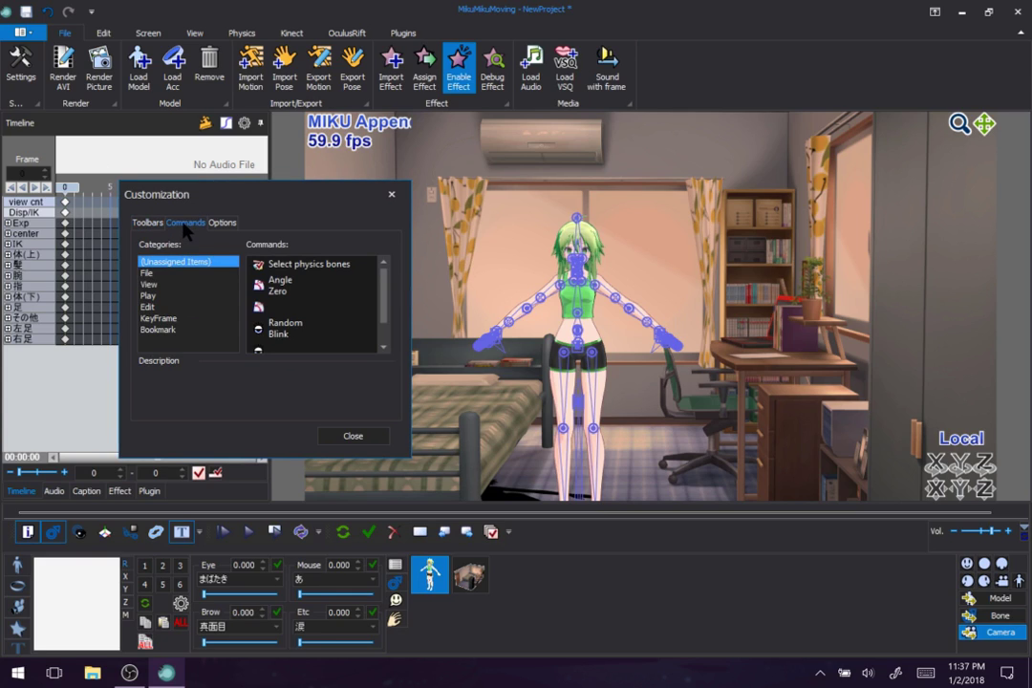
click(219, 223)
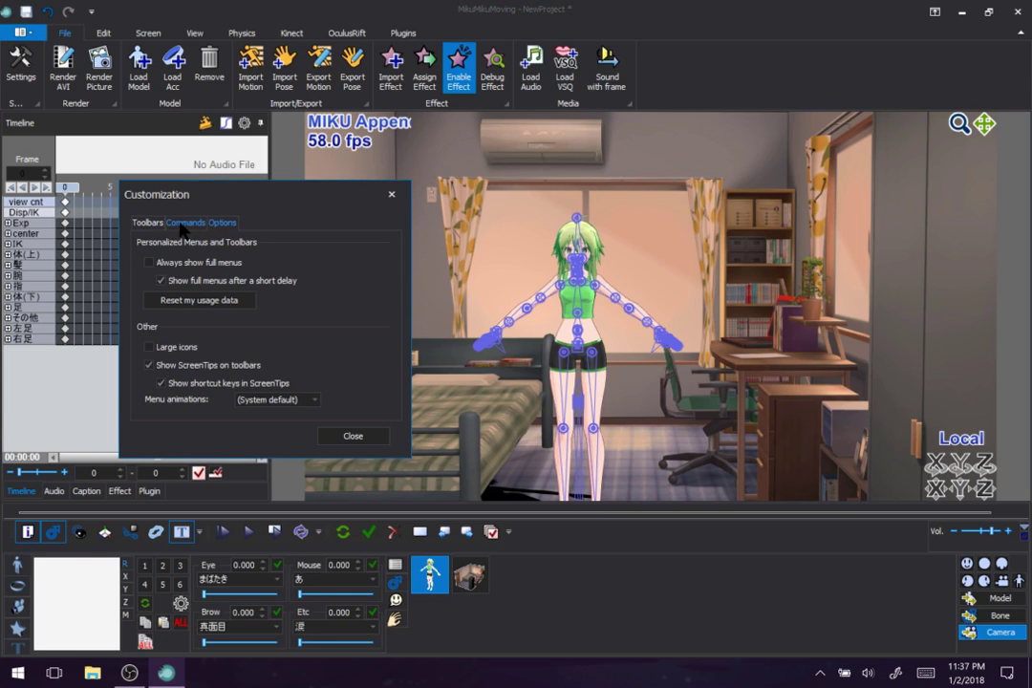
click(164, 348)
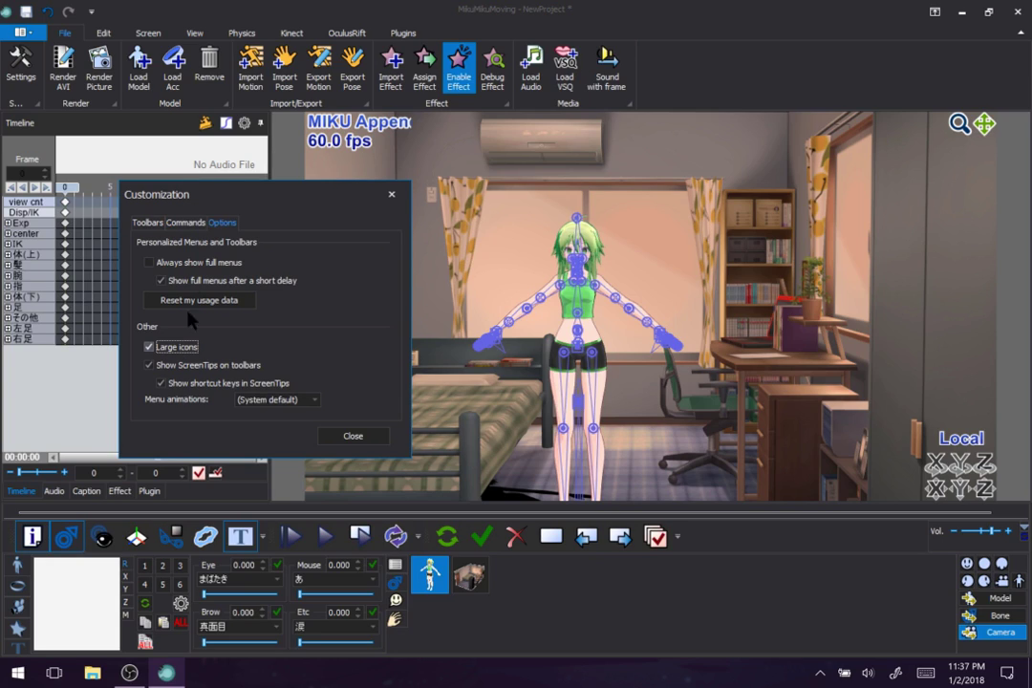
Step: Browse the Edit, Bookmark and Play commands, then scroll the File commands down to Import/Assign Effect
click(187, 223)
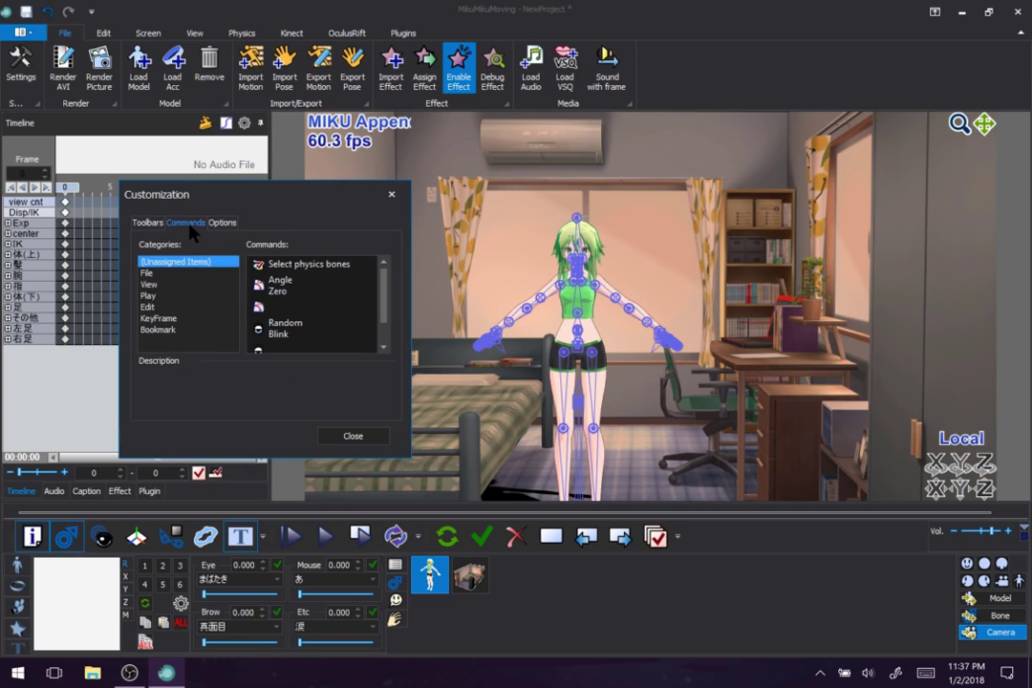
click(196, 309)
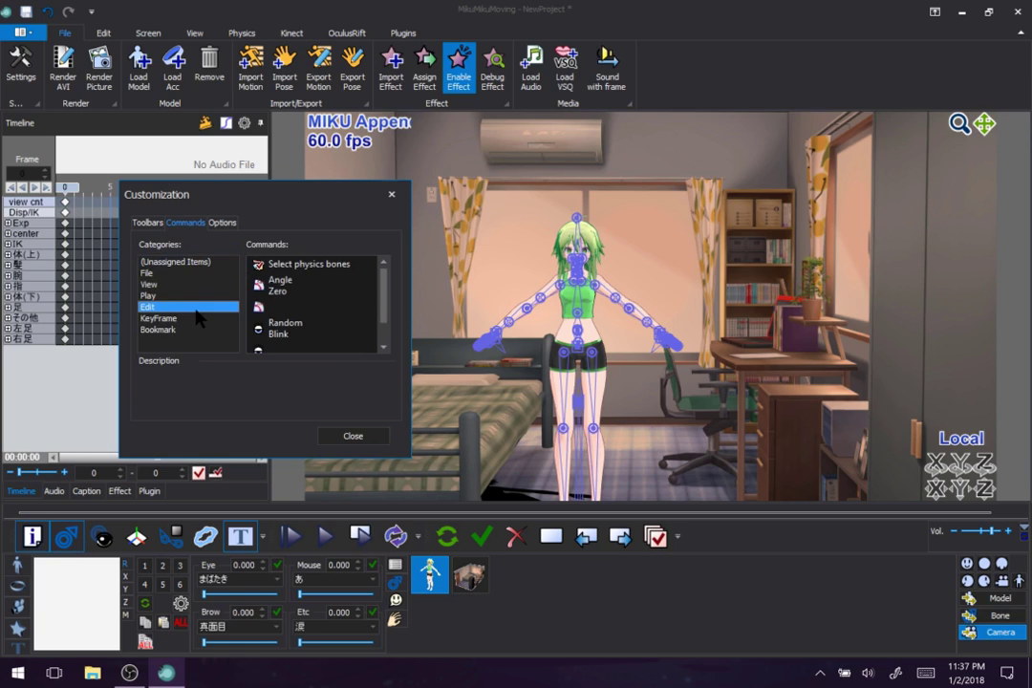
click(197, 329)
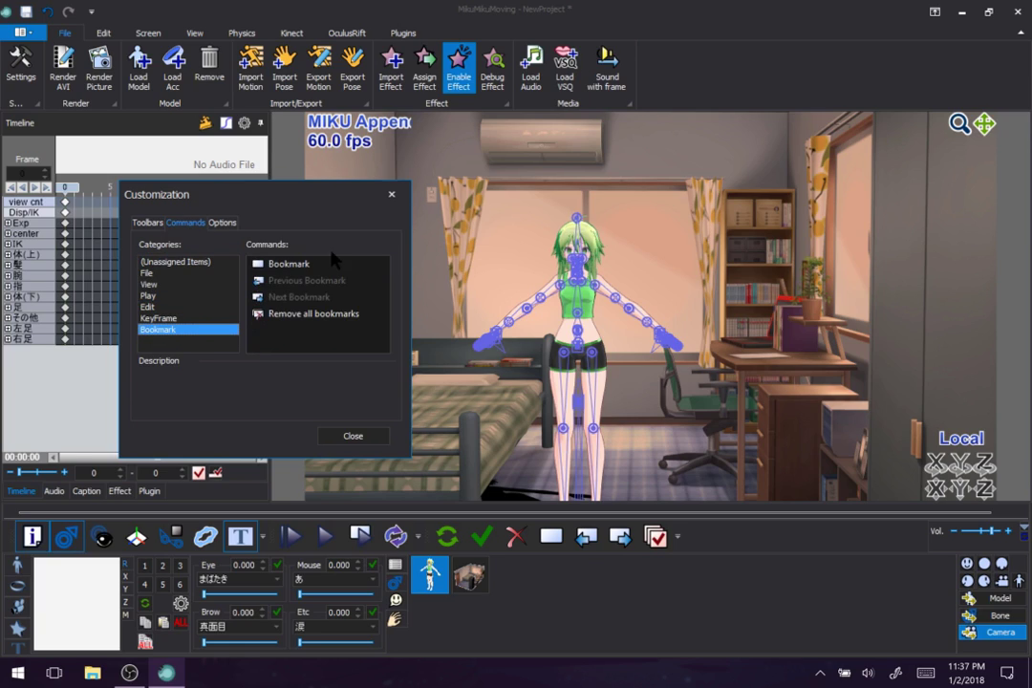
click(199, 307)
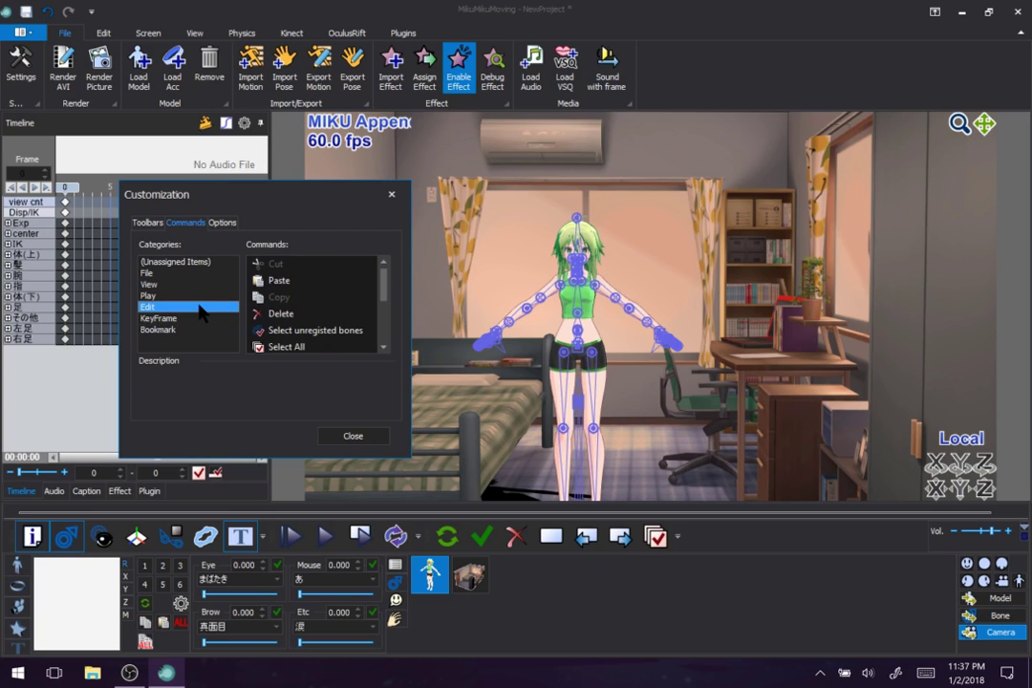
click(199, 297)
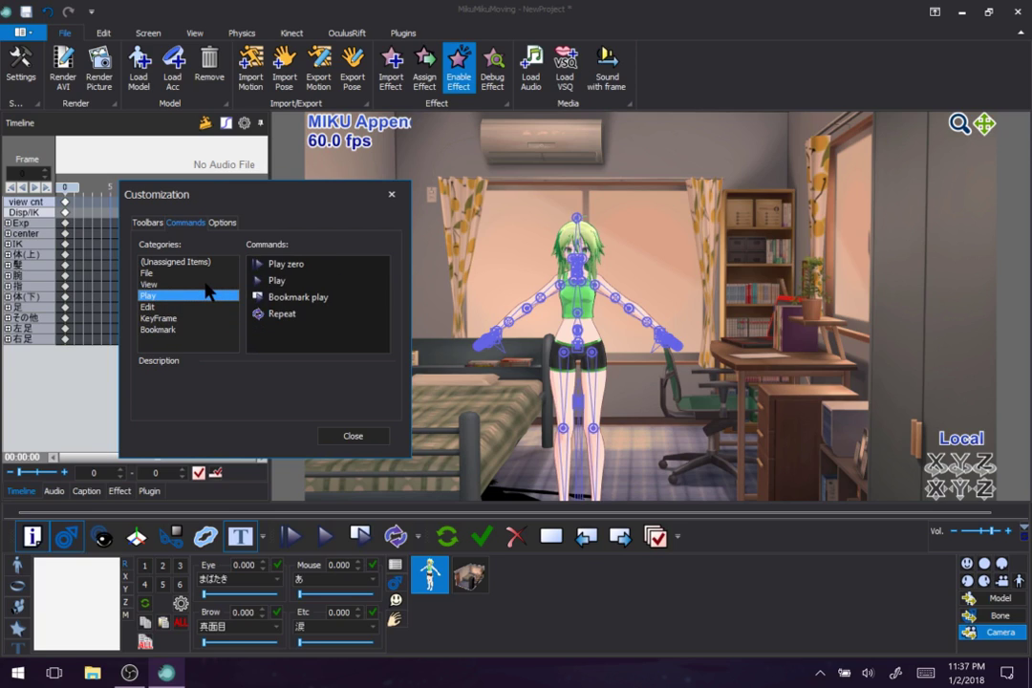
click(211, 273)
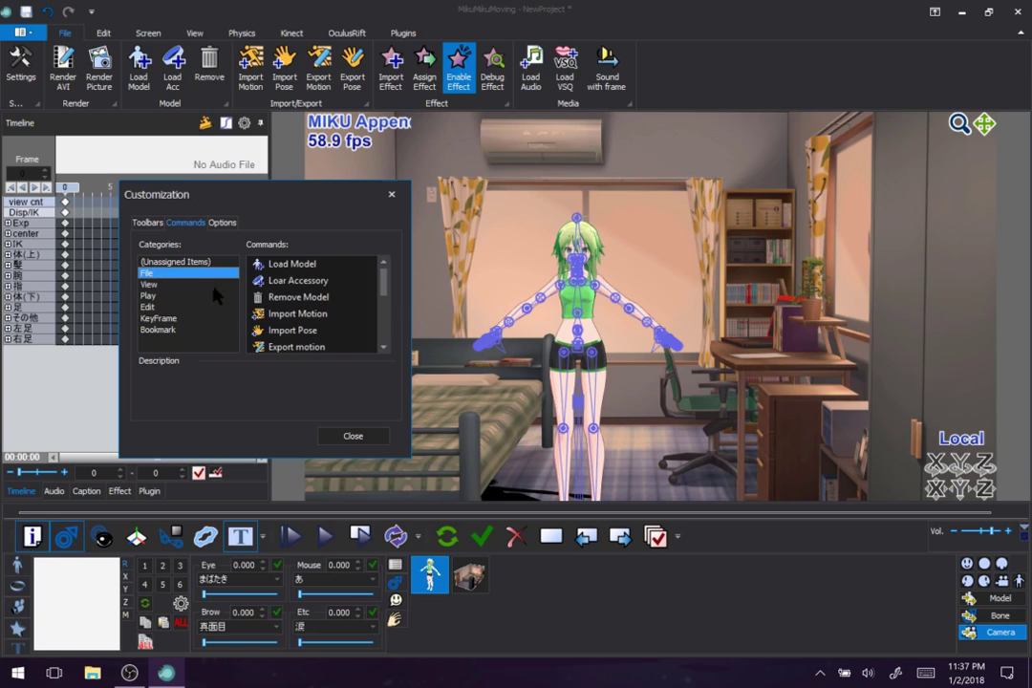
scroll(325, 292, down, 3)
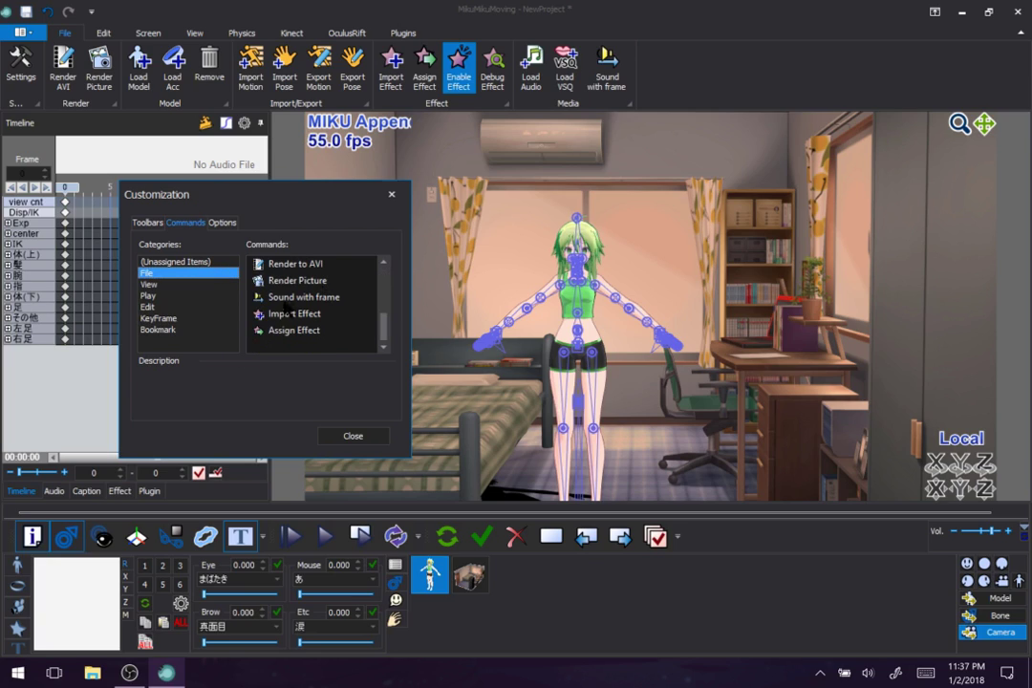
Step: Add Import Effect and Assign Effect to the bottom toolbar, then browse the other command categories
mouse_move(294, 314)
mouse_down()
mouse_move(339, 320)
mouse_move(433, 429)
mouse_move(422, 453)
mouse_move(501, 542)
mouse_move(574, 547)
mouse_move(539, 543)
mouse_up()
drag(294, 330, 580, 543)
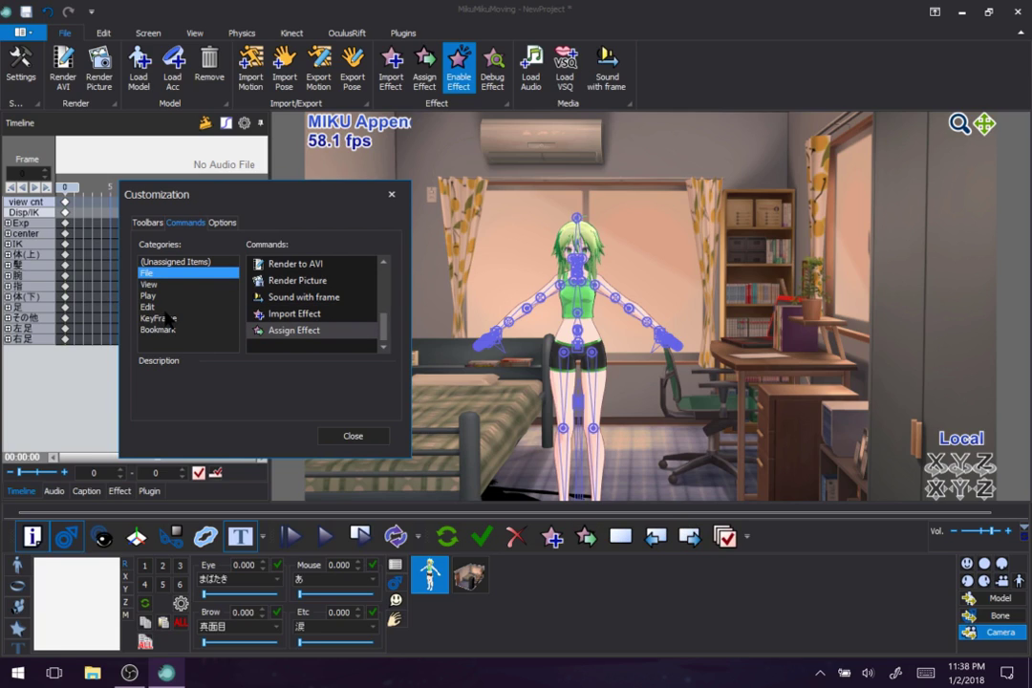
click(206, 263)
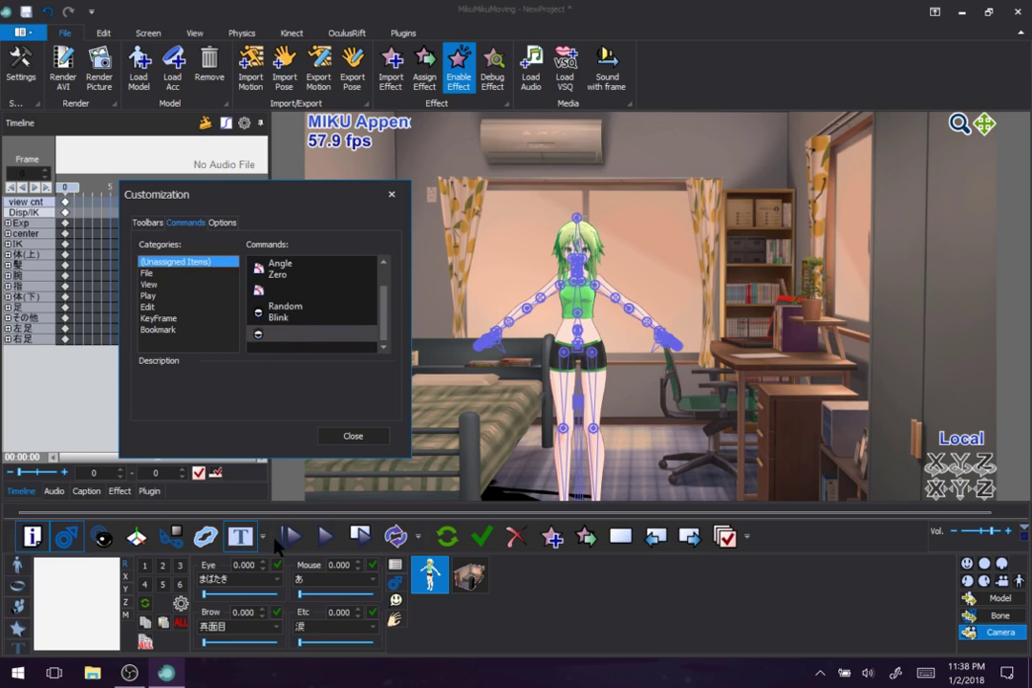
click(172, 330)
click(189, 318)
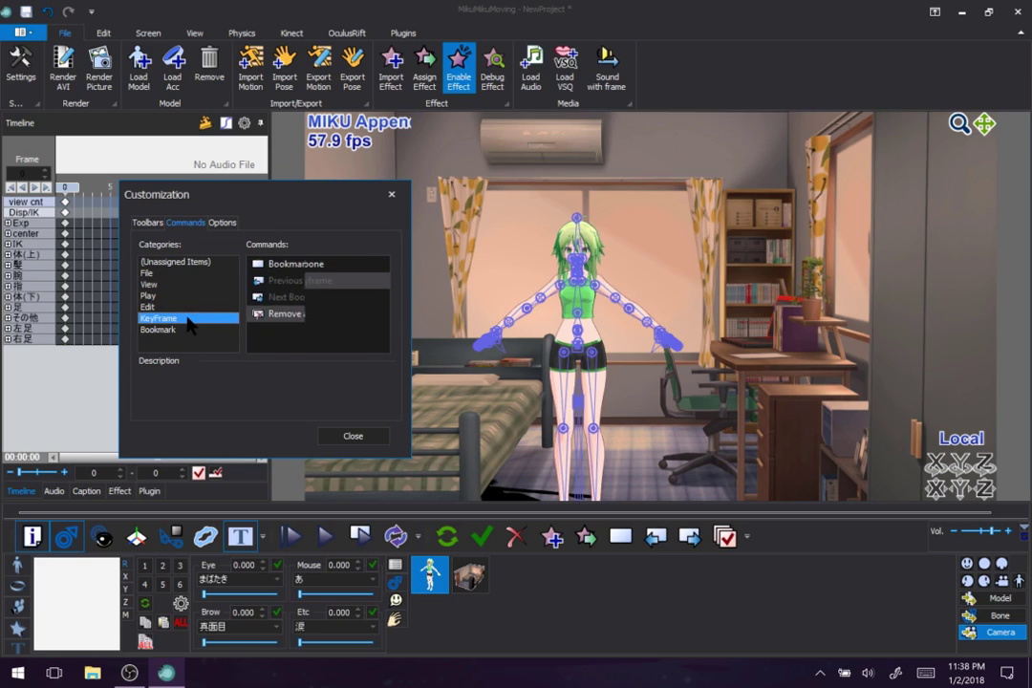
click(163, 307)
scroll(325, 299, down, 3)
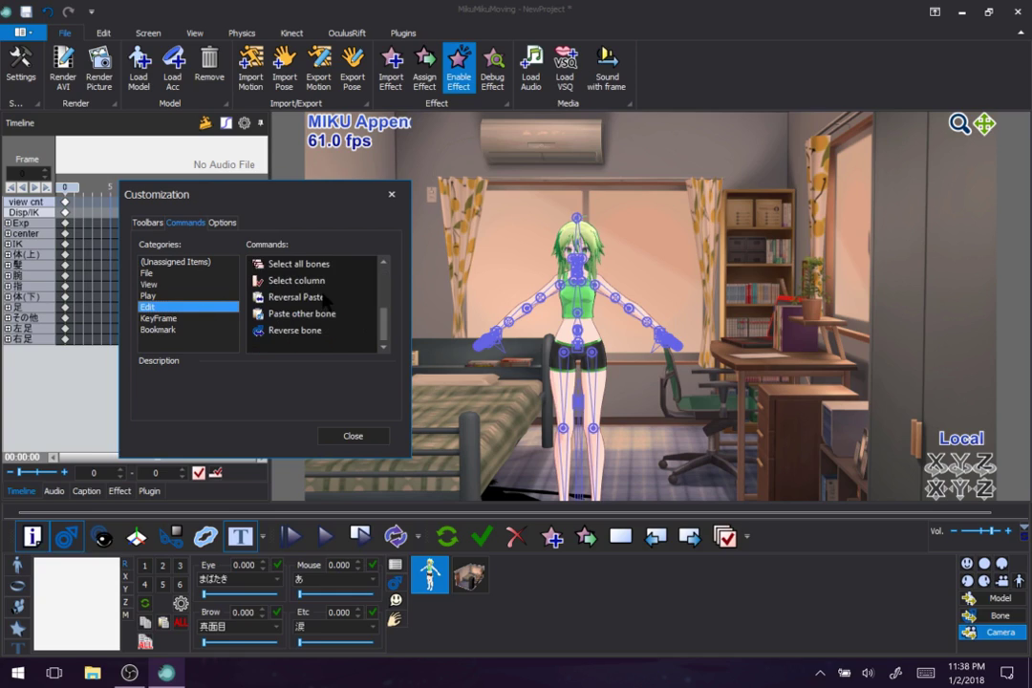
scroll(325, 277, up, 2)
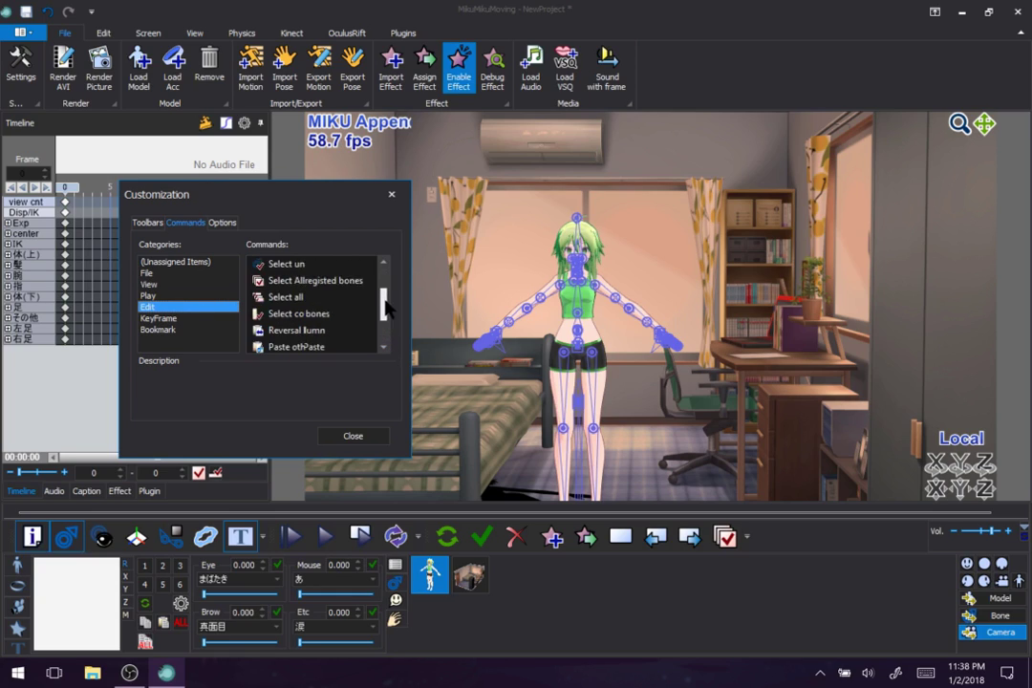
click(162, 297)
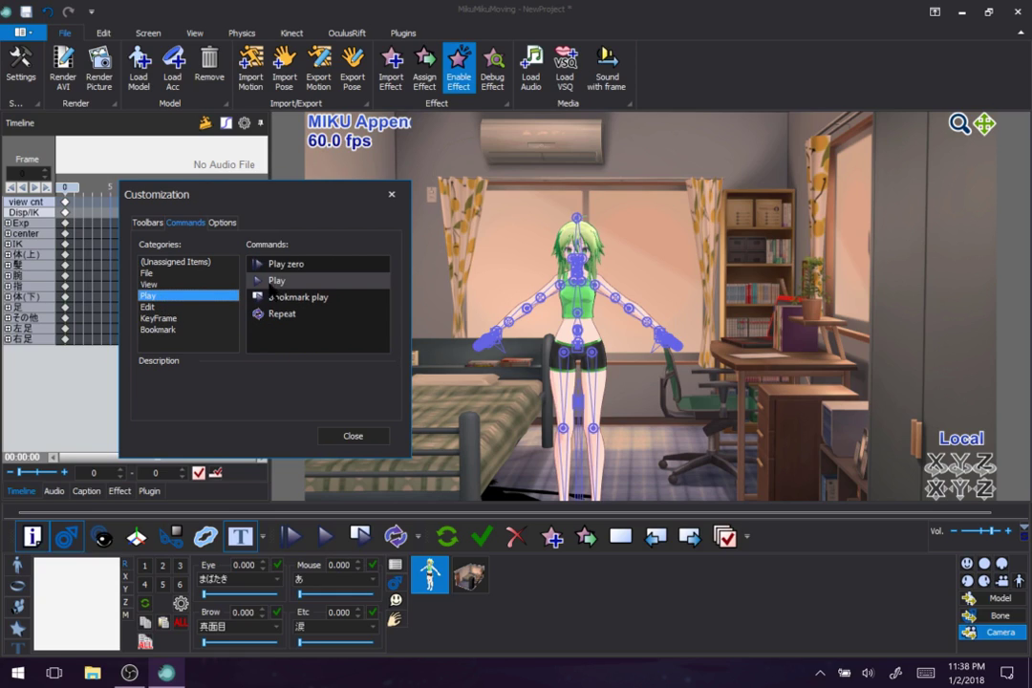
click(204, 284)
scroll(316, 303, down, 1)
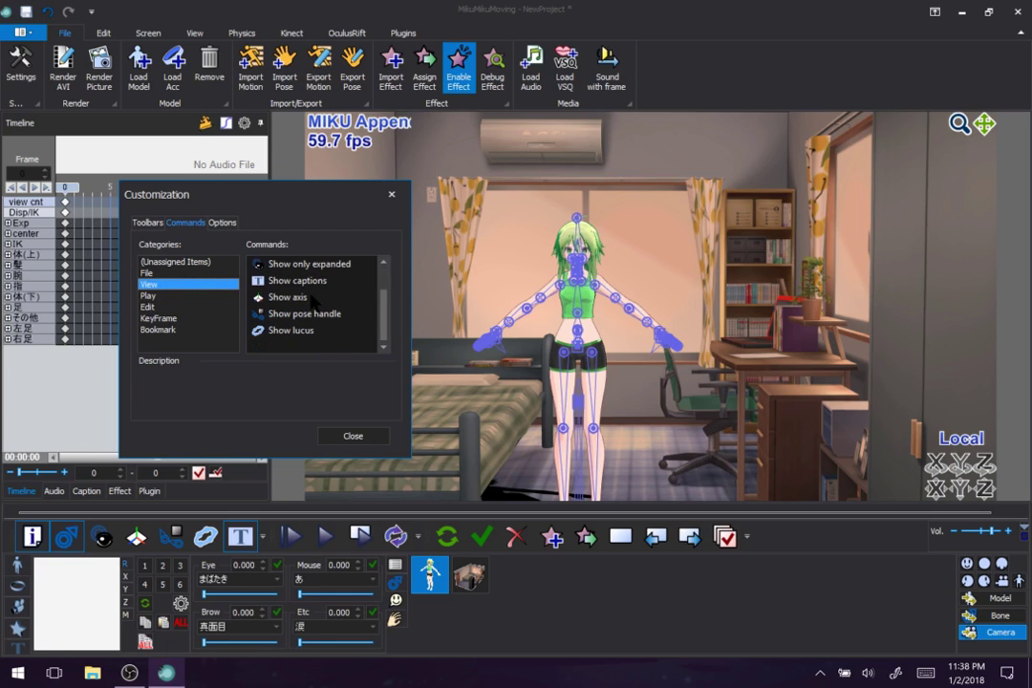
click(169, 273)
scroll(287, 248, down, 2)
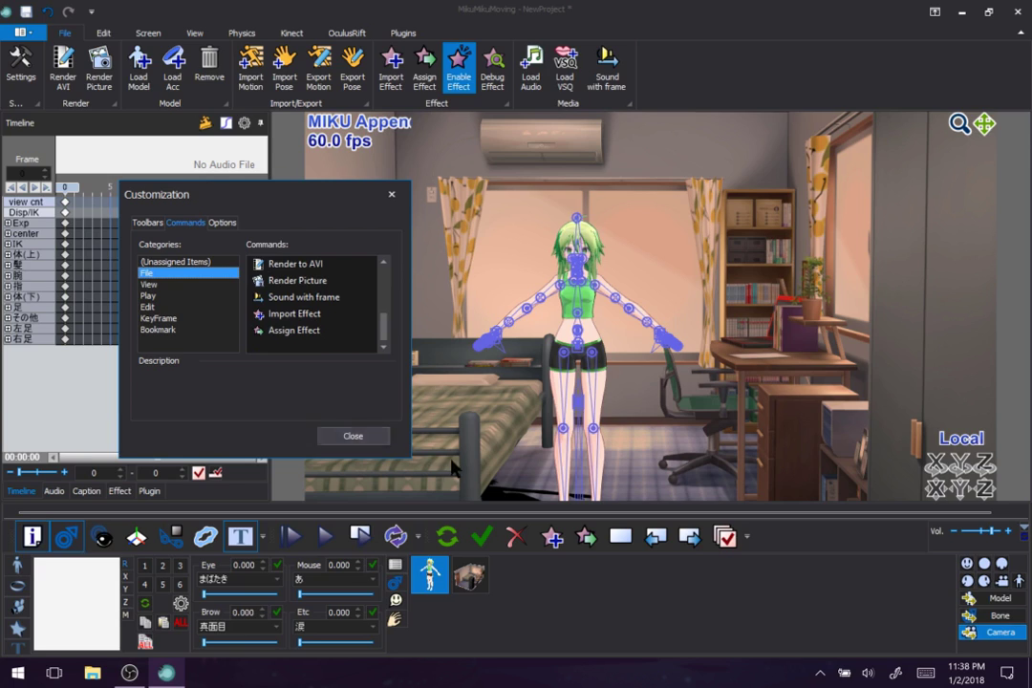
Step: Drag Import Effect and Assign Effect back off the toolbar and close Customization
click(552, 536)
drag(509, 433, 484, 434)
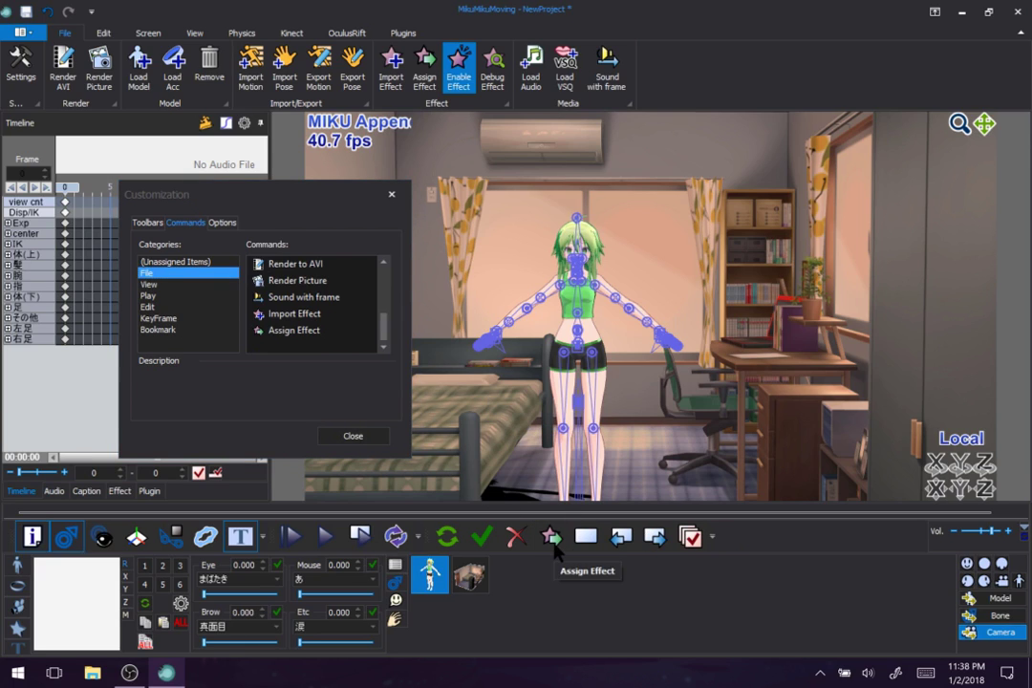
drag(552, 537, 336, 455)
click(350, 434)
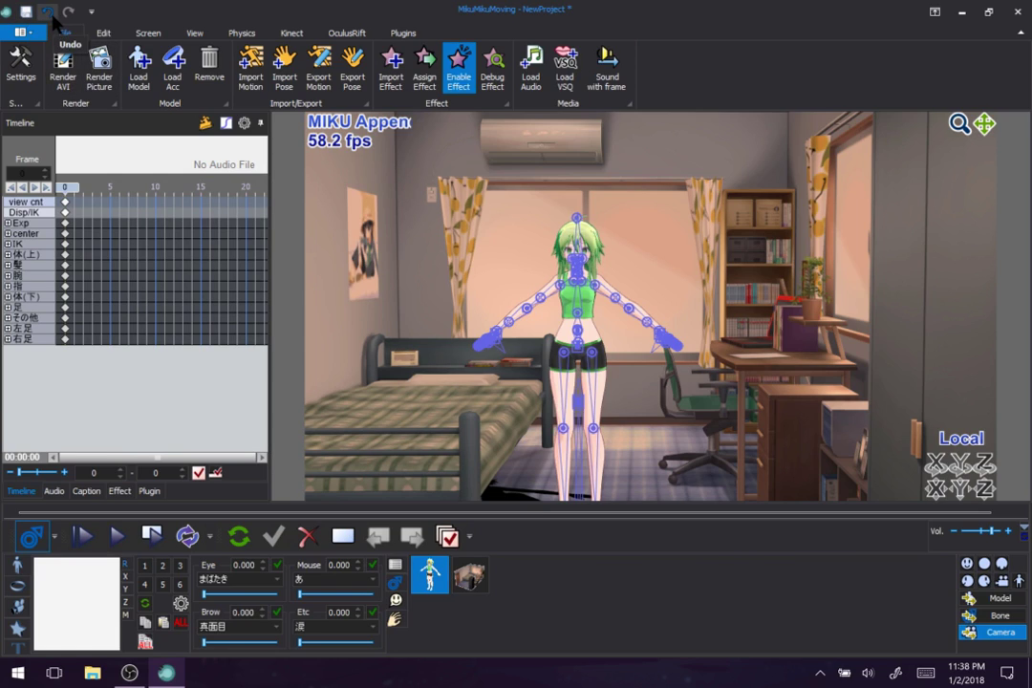
Step: Move the Save, Undo and Redo quick access toolbar below the ribbon, toggling above and back
click(92, 11)
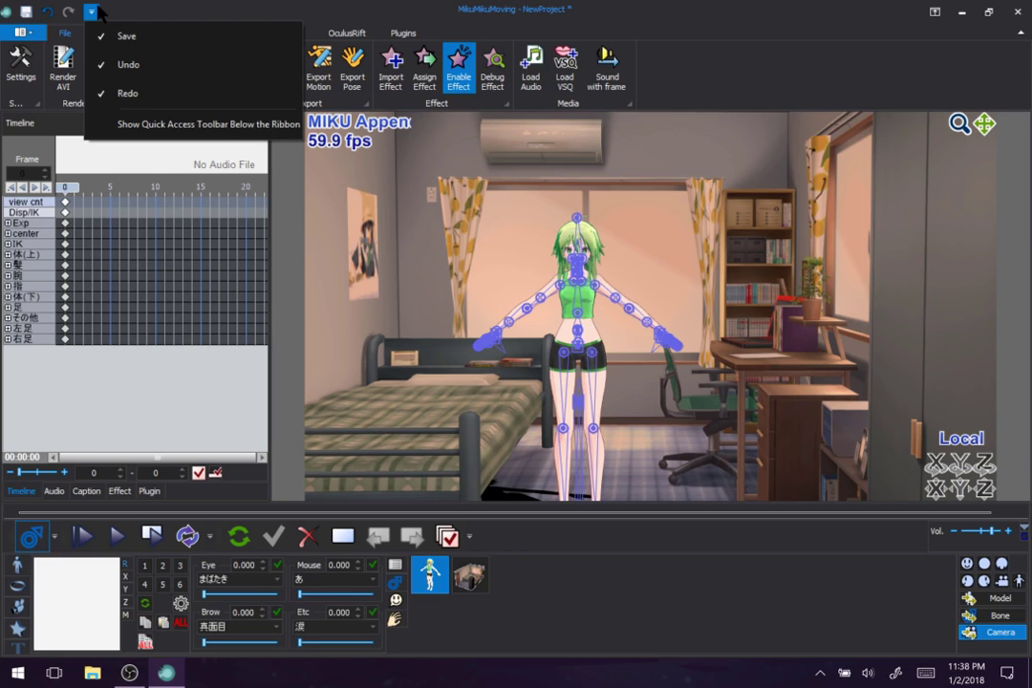
click(204, 130)
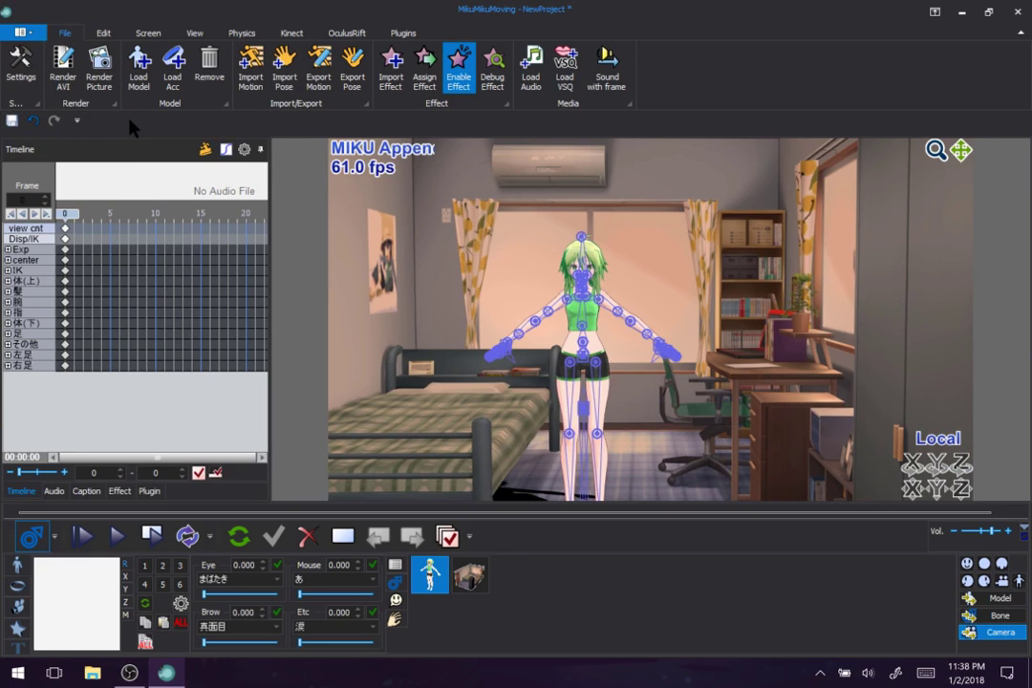
click(76, 120)
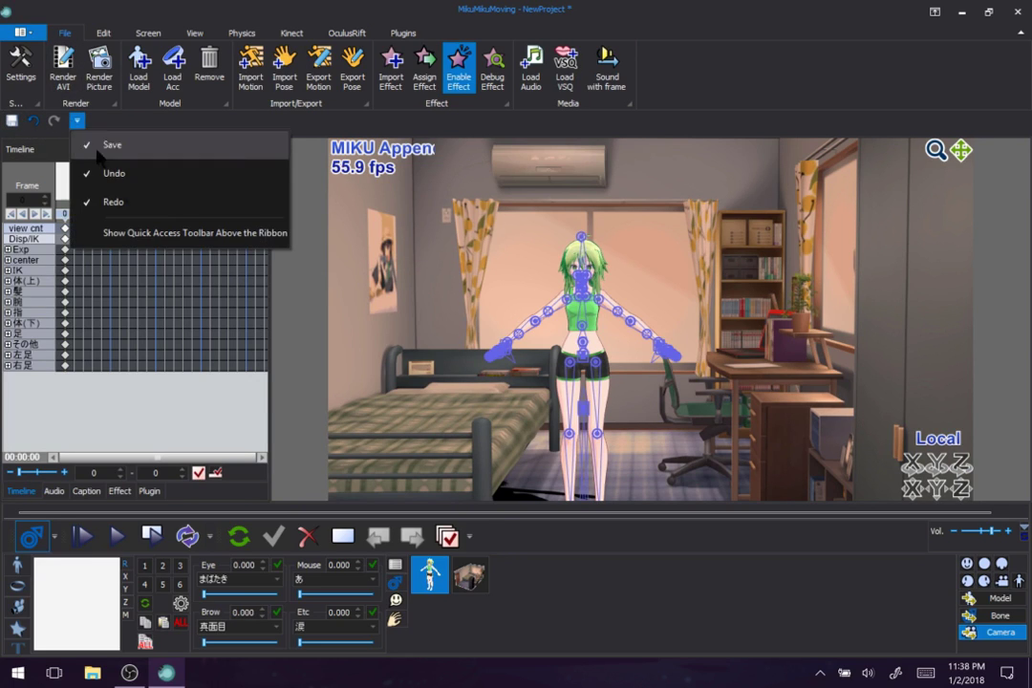
click(150, 239)
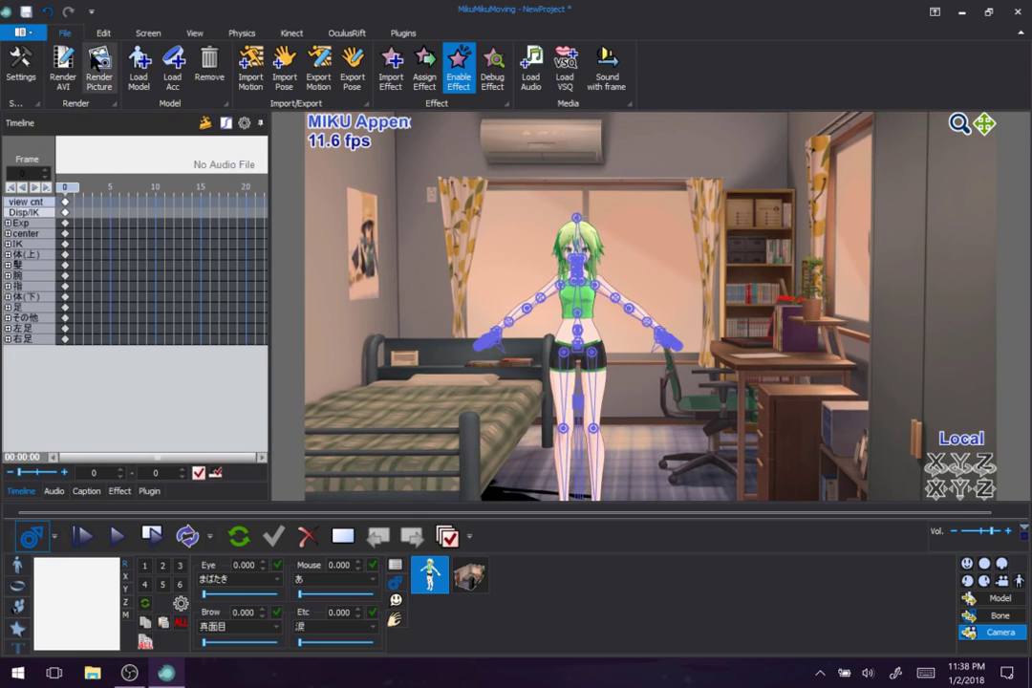
click(151, 129)
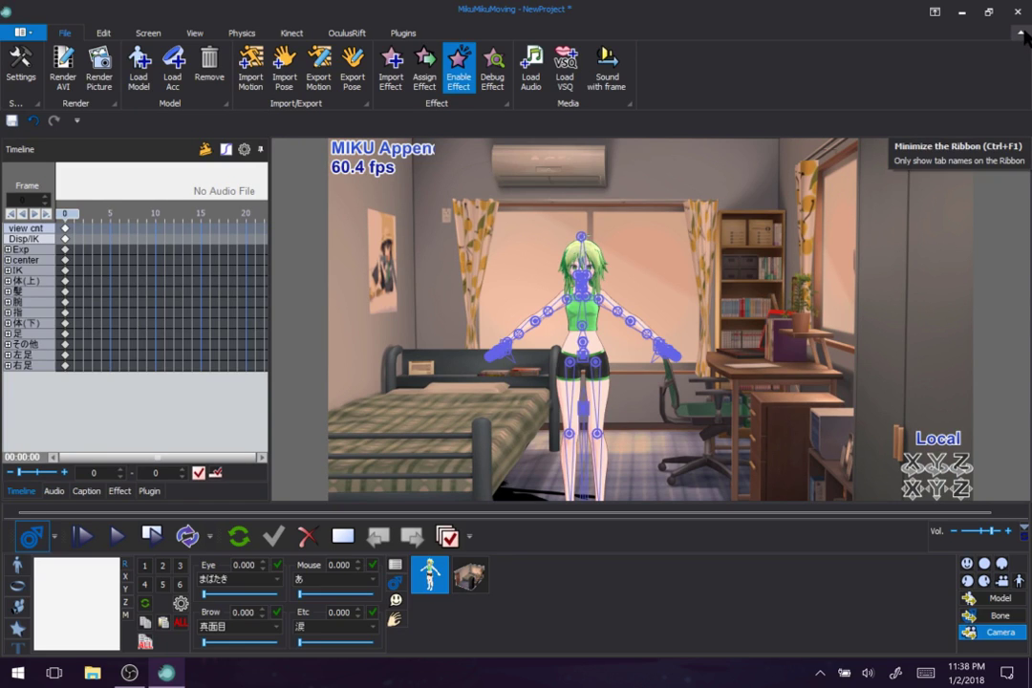
Step: Minimize the ribbon to tab names, switch it to auto-hide, then reveal the File ribbon temporarily
click(1020, 35)
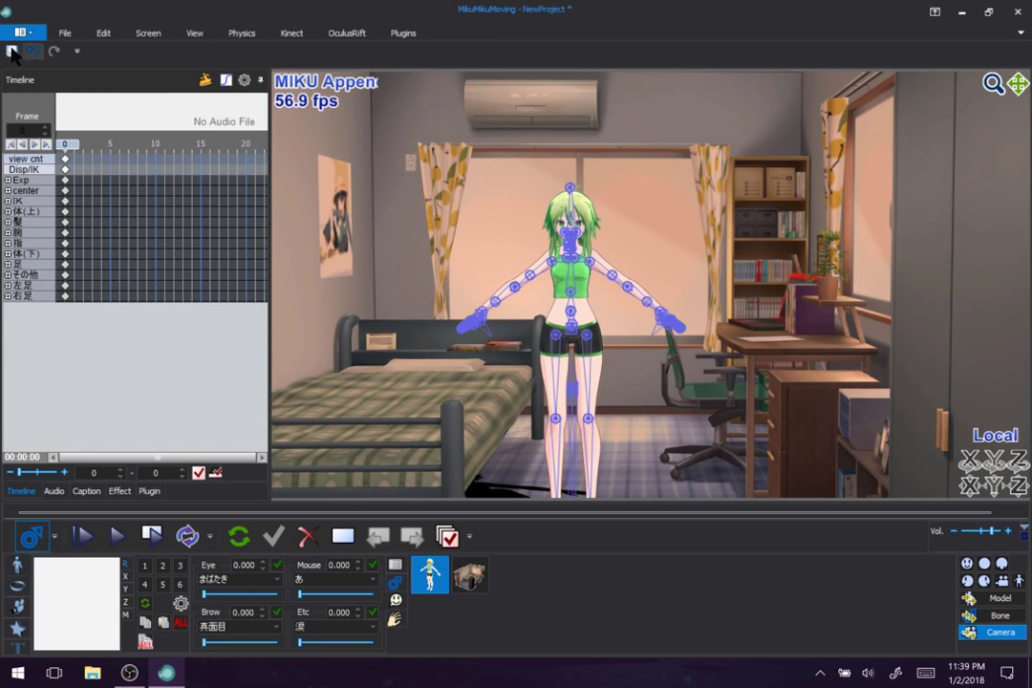
click(936, 13)
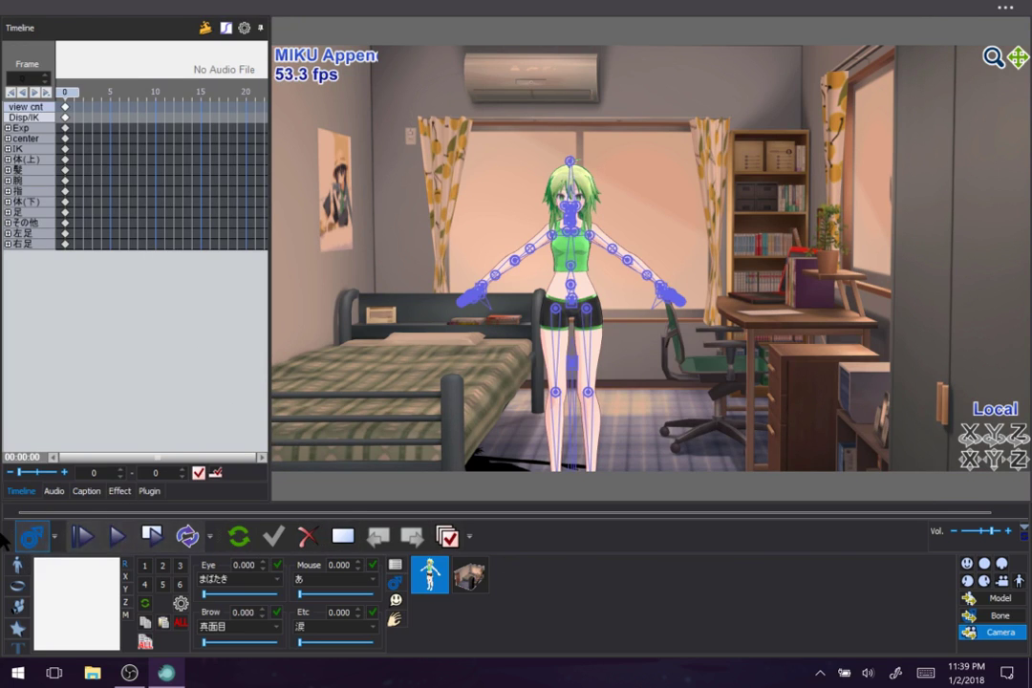
click(986, 15)
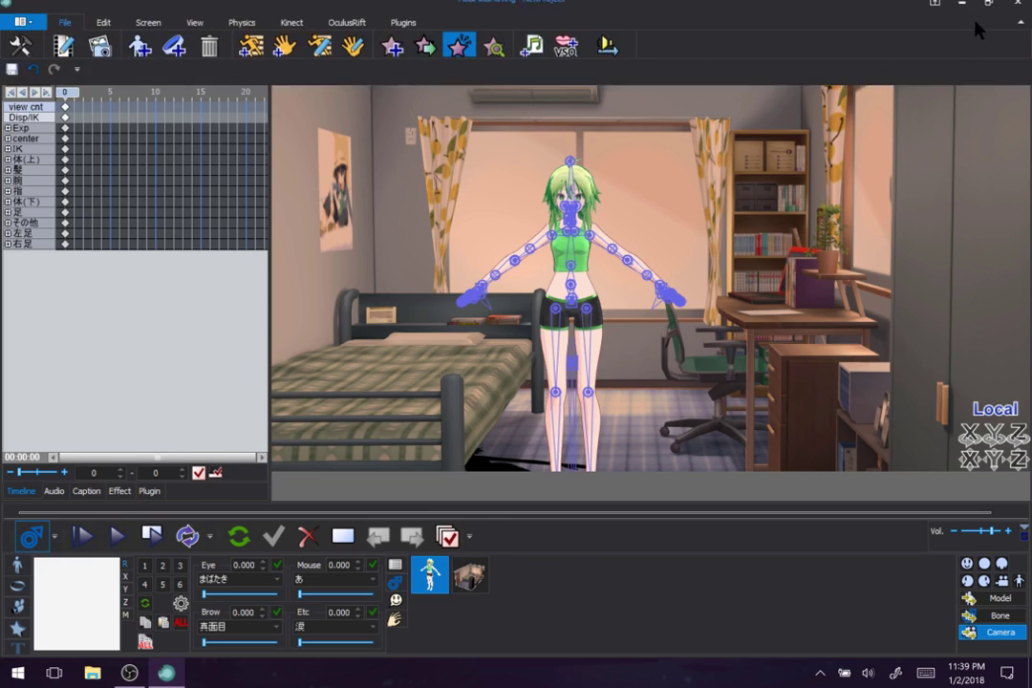